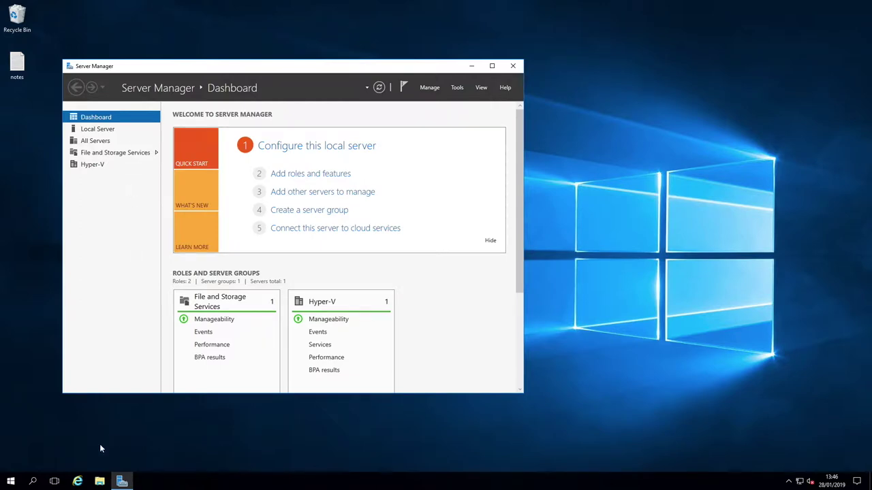
Select the Windows Server 2019 ISO in File Explorer's Quick access, then return to Server Manager
click(100, 482)
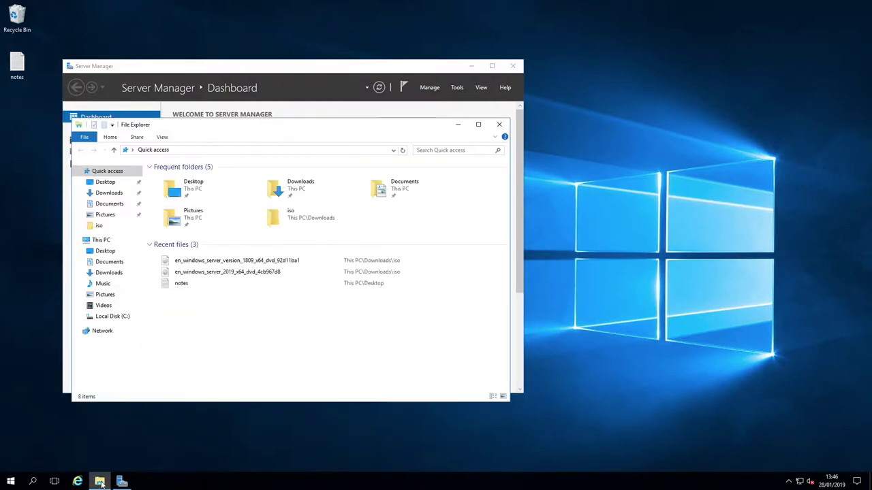
click(240, 272)
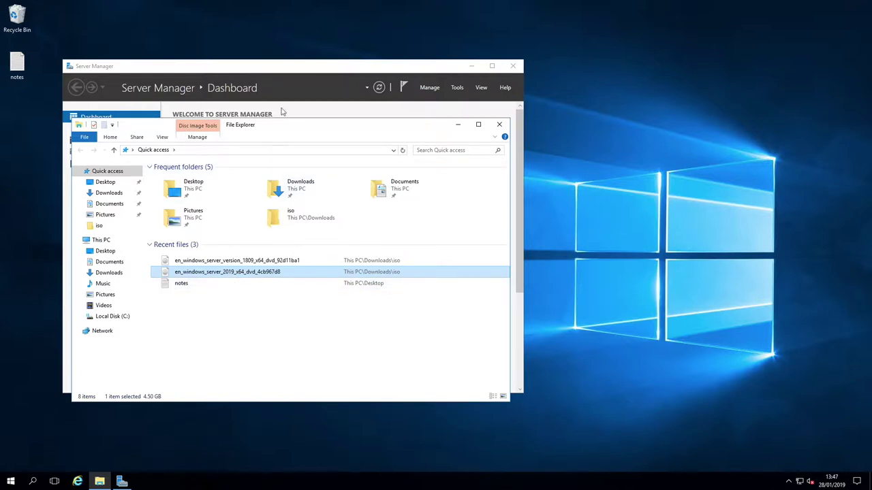
click(291, 77)
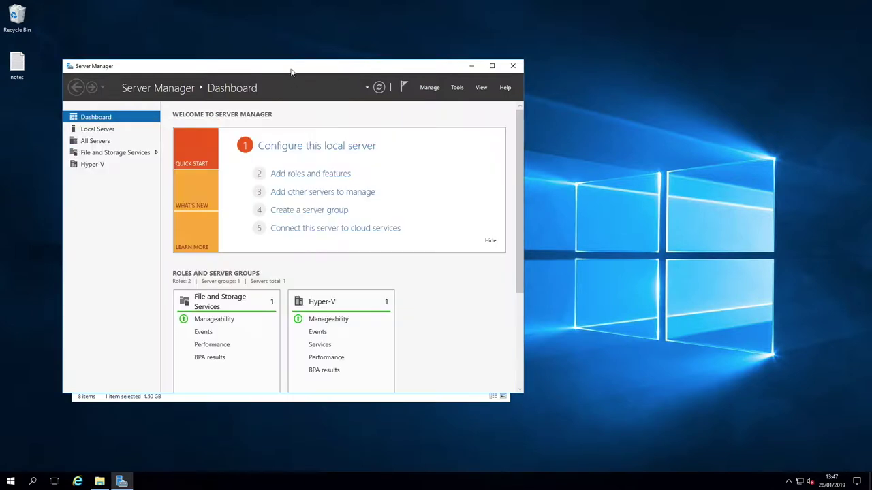
Launch Hyper-V Manager from Server Manager's Tools menu to view HYPER-1's virtual machines
click(457, 87)
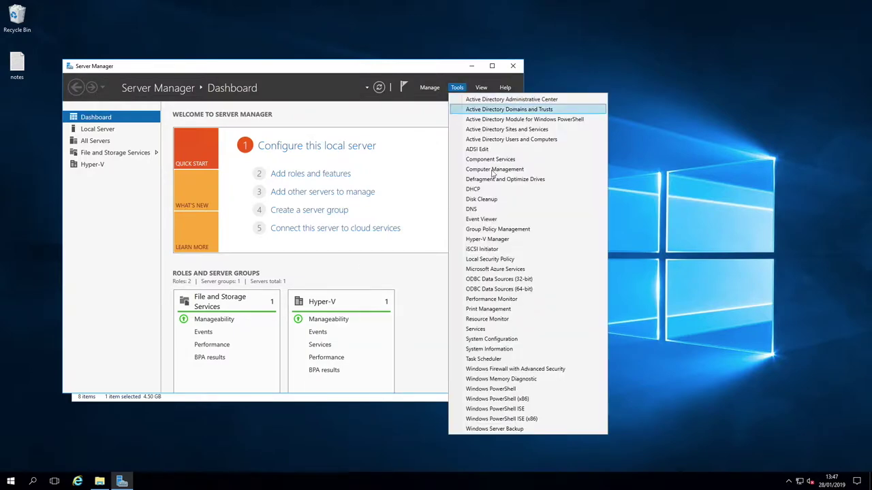
click(496, 240)
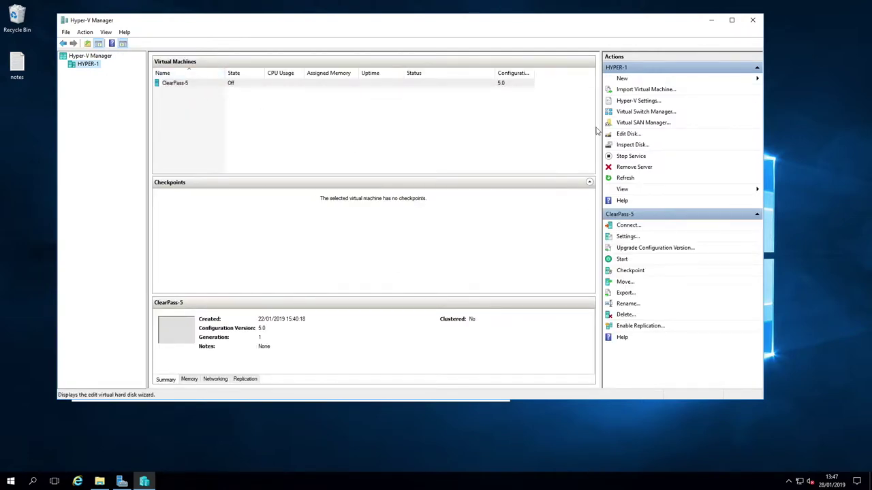
Start a new virtual machine named Win-DC-1 as a Generation 2 machine
click(624, 82)
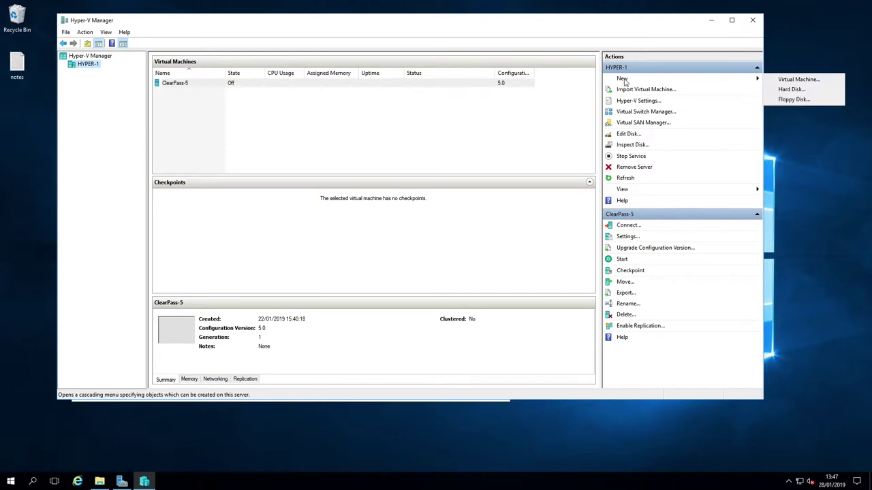
click(811, 80)
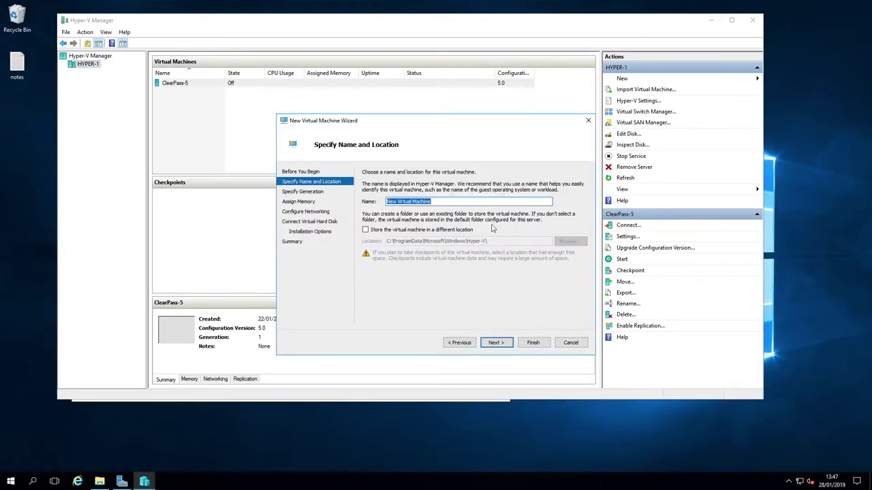
text(Win-DC-1)
click(504, 347)
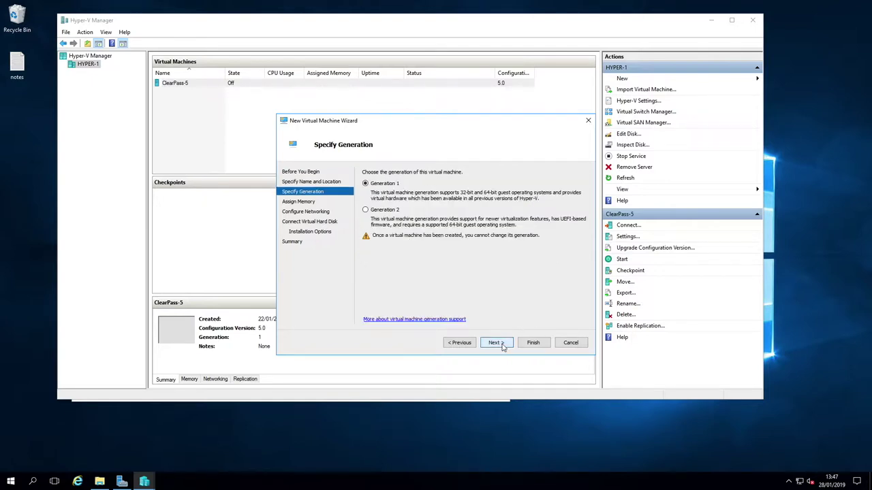
click(387, 212)
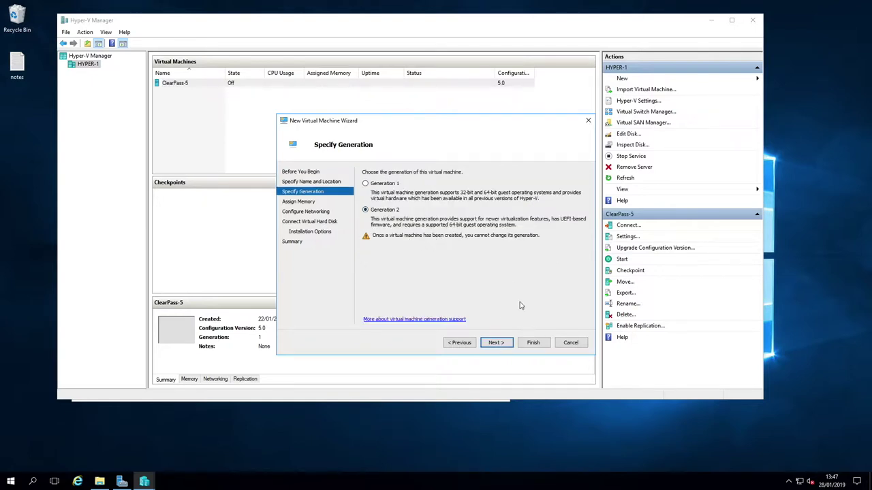
click(496, 342)
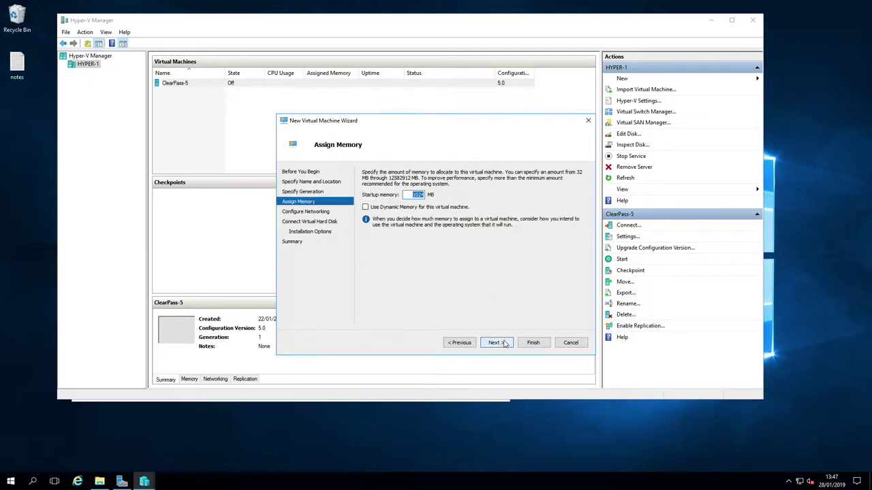
Give the VM 4096 MB startup memory and connect it to Ethernet
click(410, 196)
drag(409, 196, 491, 204)
text(409)
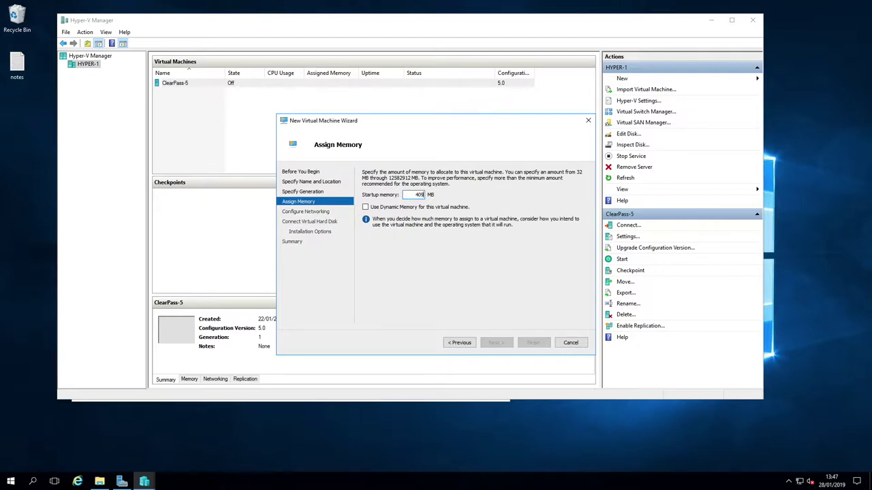
text(6)
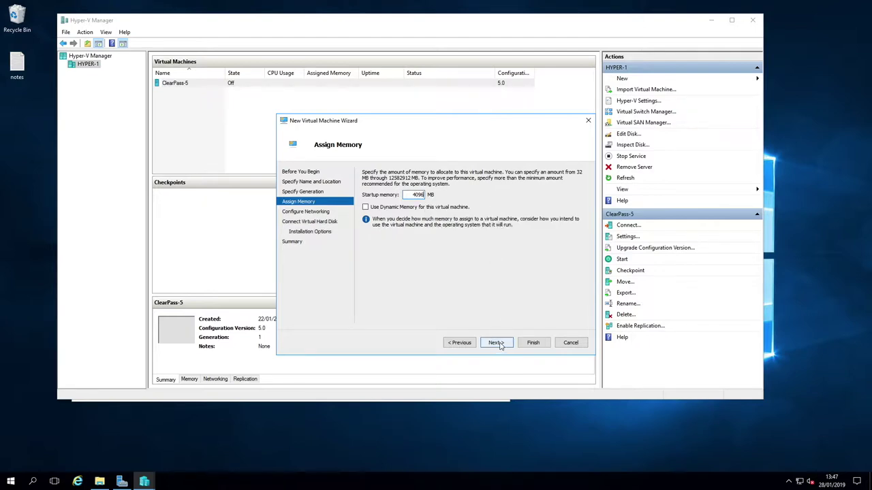
click(495, 343)
click(455, 192)
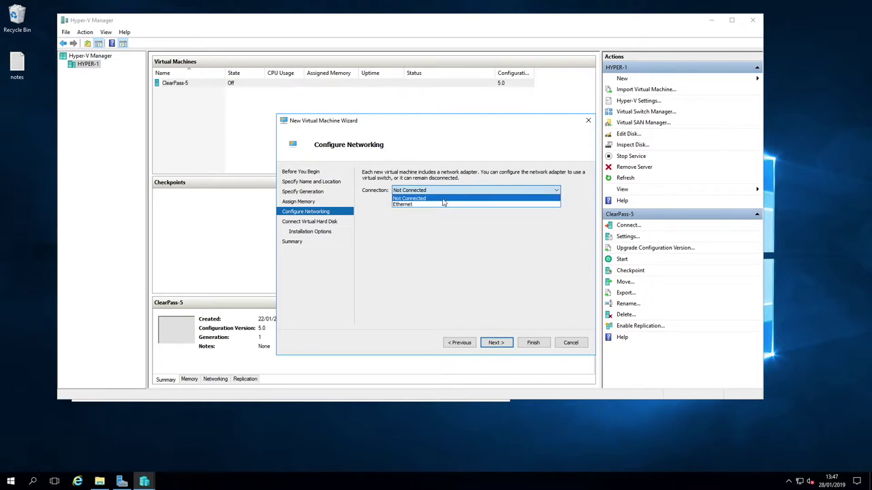
click(443, 203)
click(497, 342)
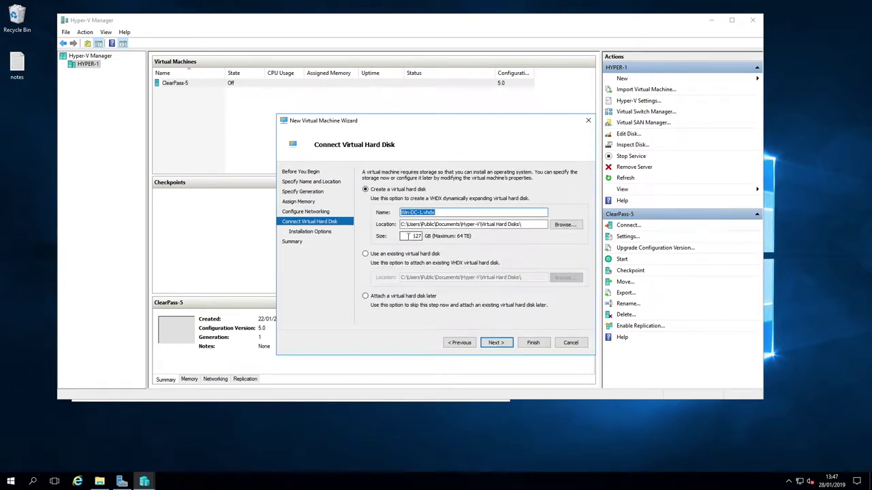
Set a 50 GB virtual disk, attach the Windows Server 2019 ISO, and finish creating the VM
double_click(414, 235)
text(50)
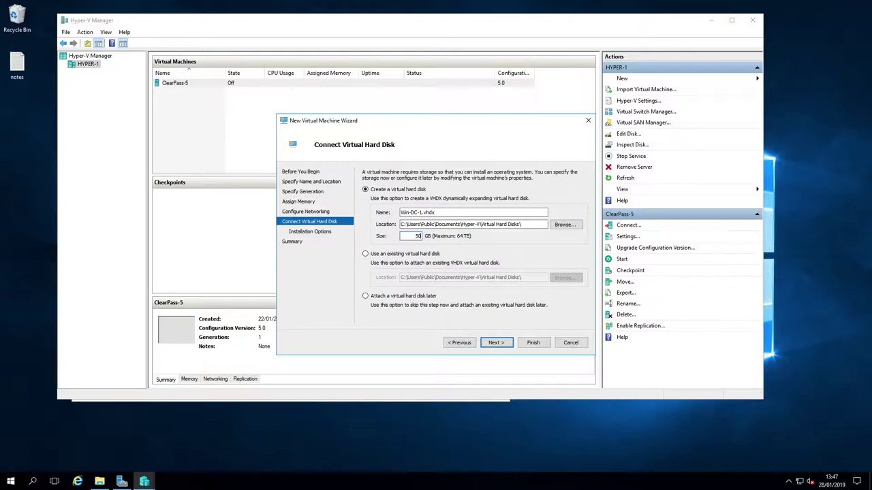
click(495, 345)
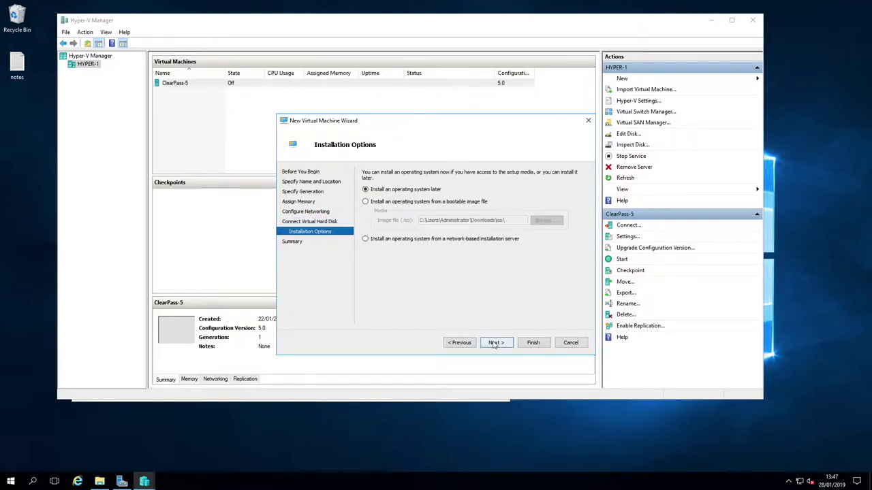
click(411, 203)
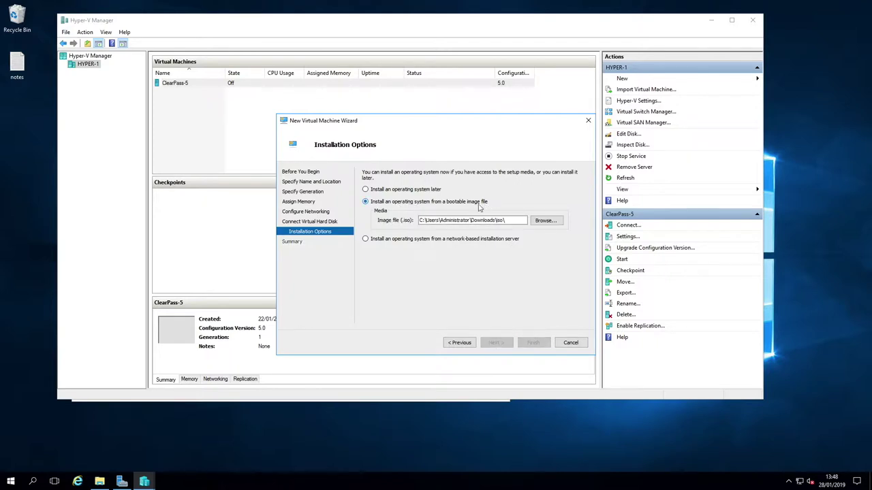
click(539, 222)
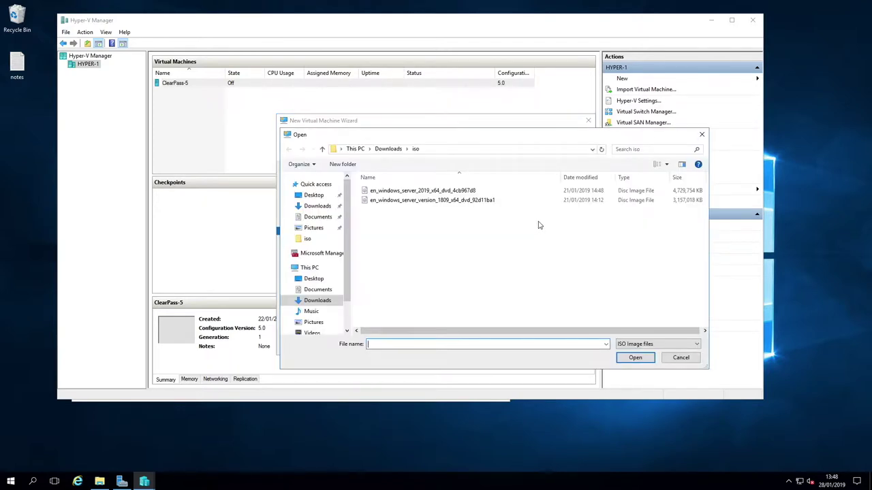
click(419, 193)
click(640, 358)
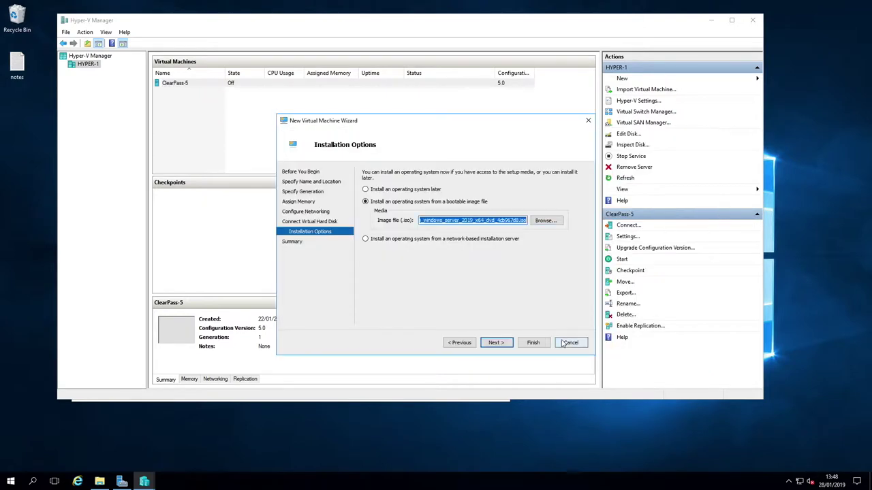
click(503, 346)
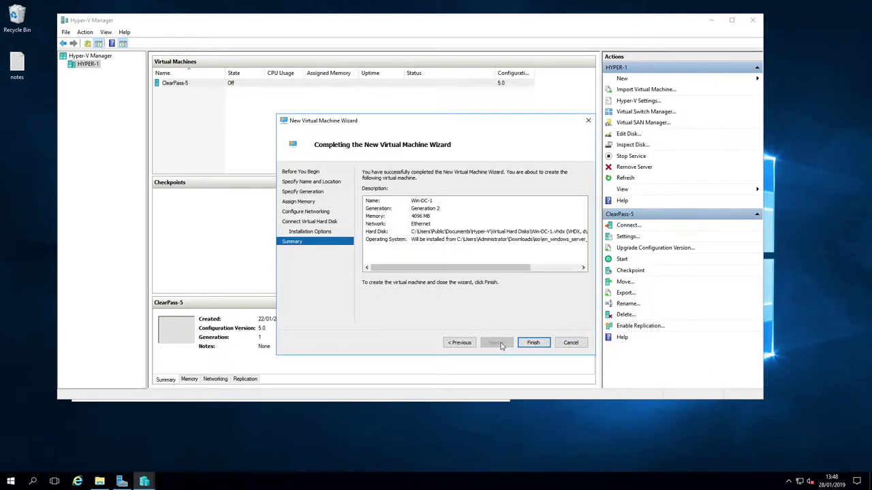
click(534, 344)
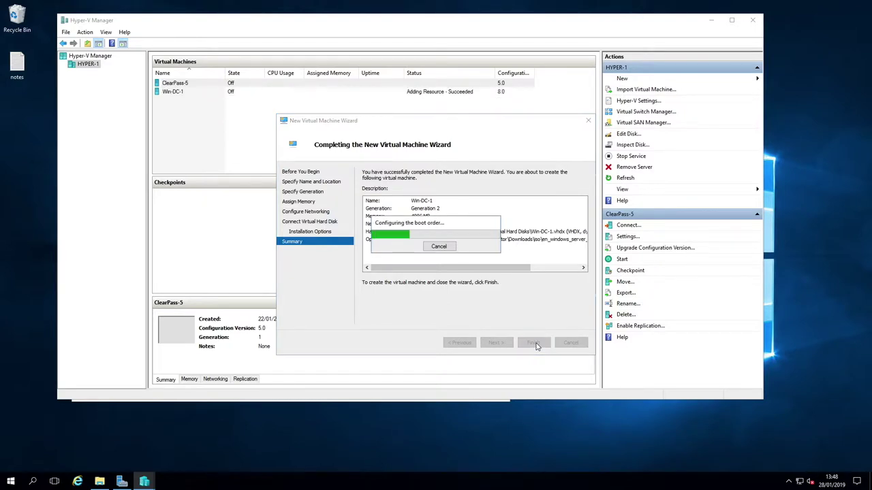
Give Win-DC-1 4 virtual processors in its settings
right_click(189, 92)
click(217, 111)
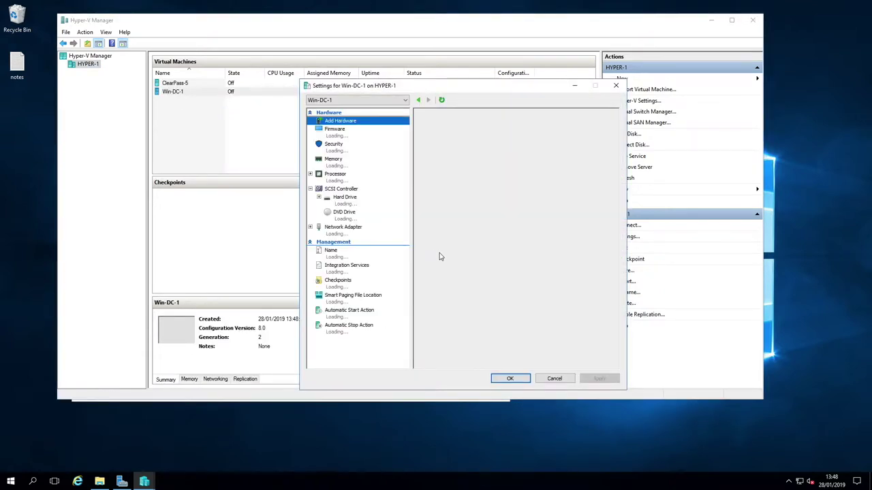
click(342, 176)
click(523, 141)
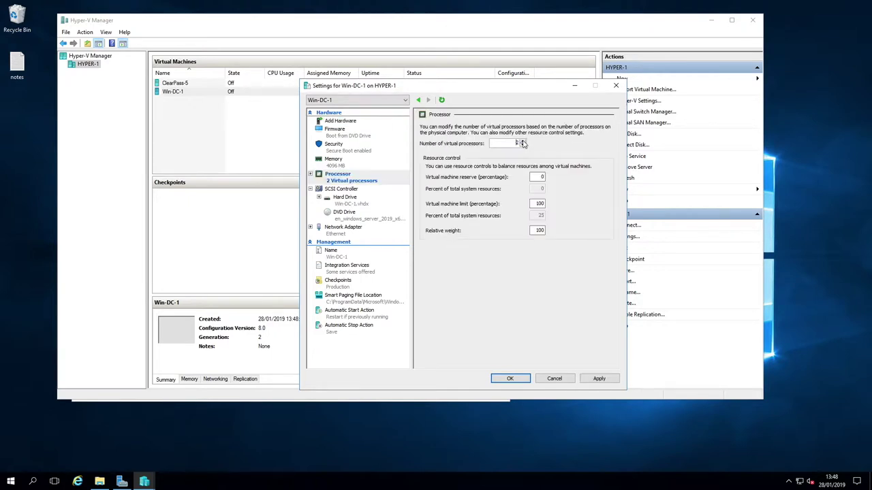
Enable VLAN identification with ID 5 on the network adapter and save the settings
click(335, 230)
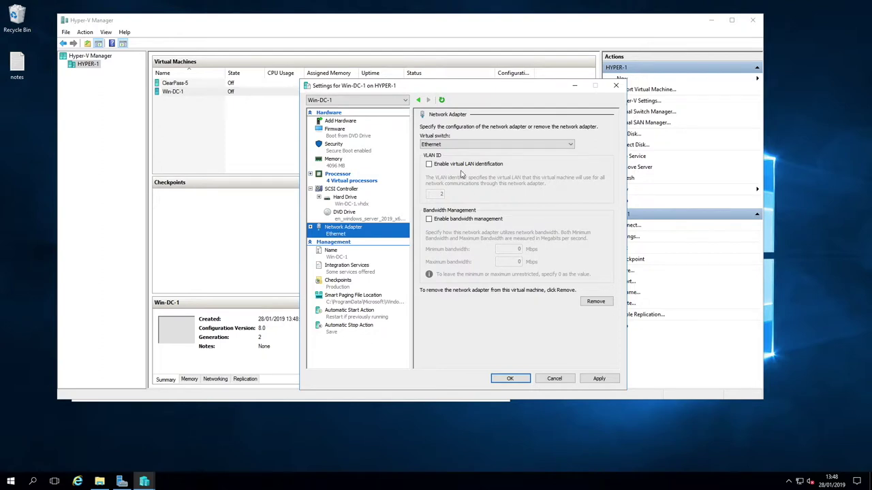
click(428, 164)
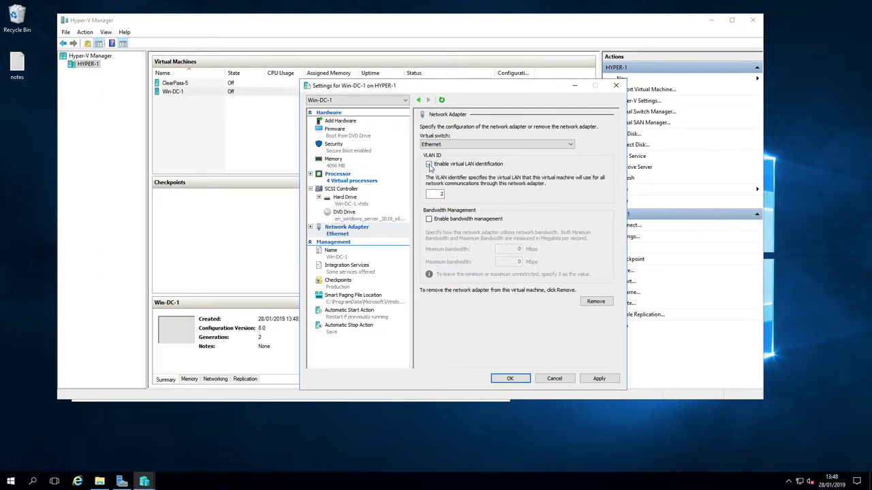
click(429, 164)
double_click(436, 194)
text(5)
click(598, 378)
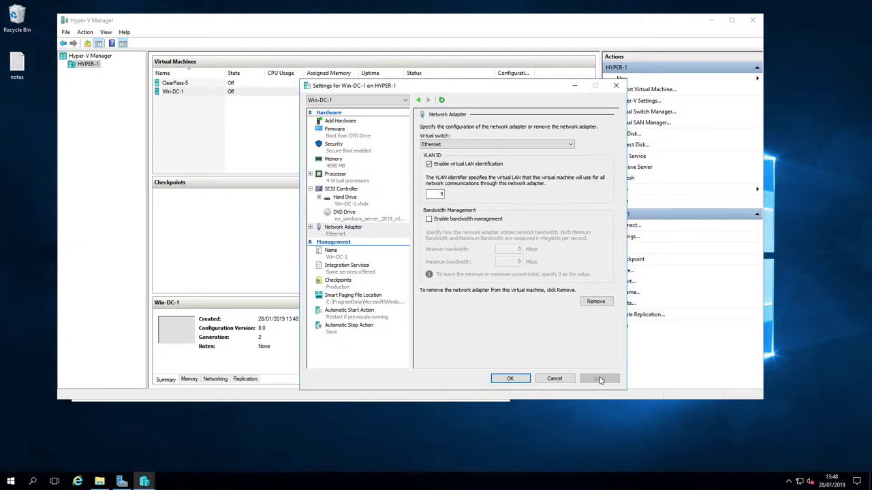
click(510, 379)
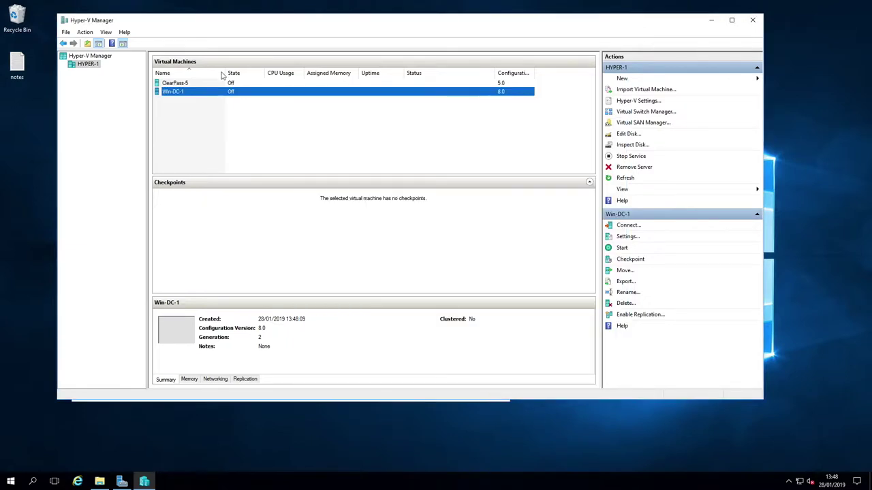
Start Win-DC-1, connect to its console, and boot the install disc into Windows Setup
right_click(216, 93)
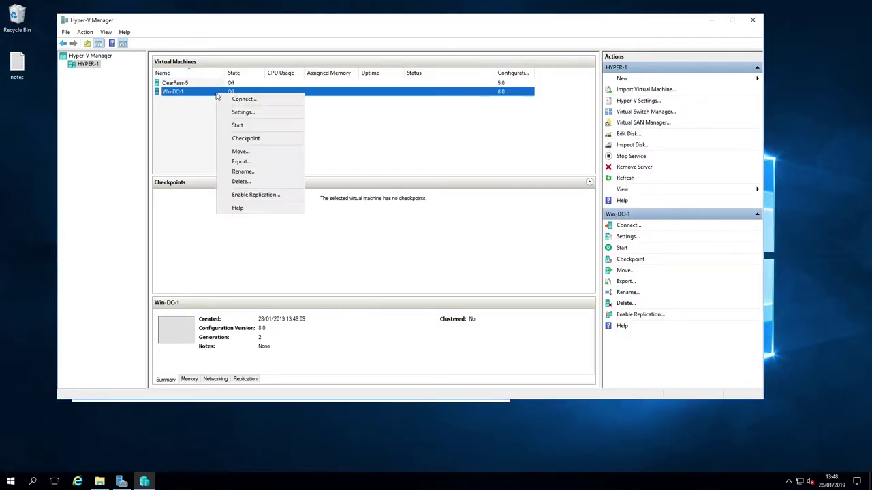
click(238, 124)
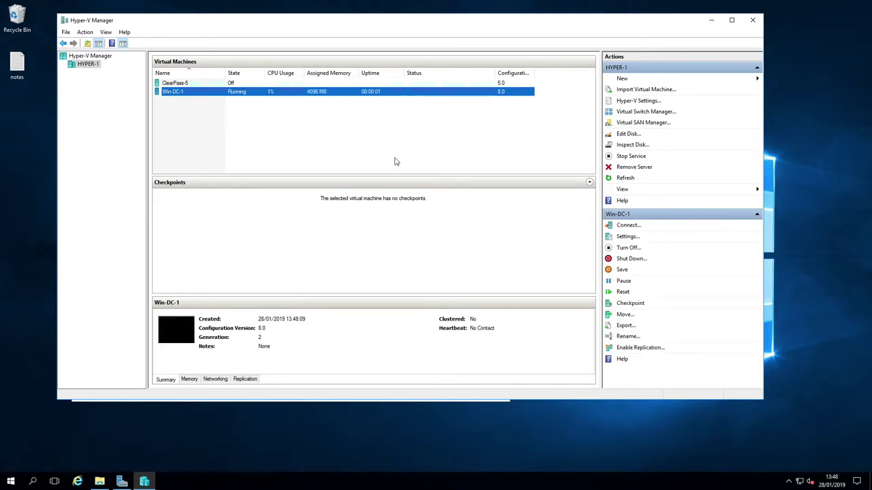
double_click(176, 331)
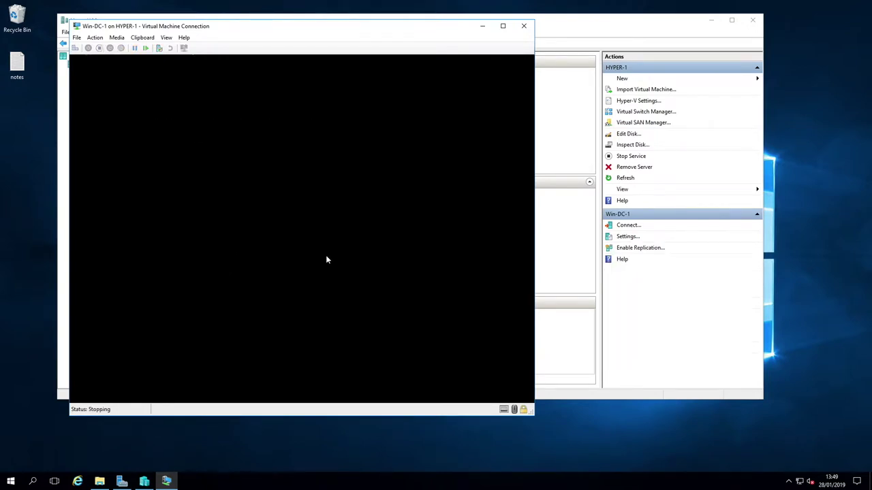
key(Return)
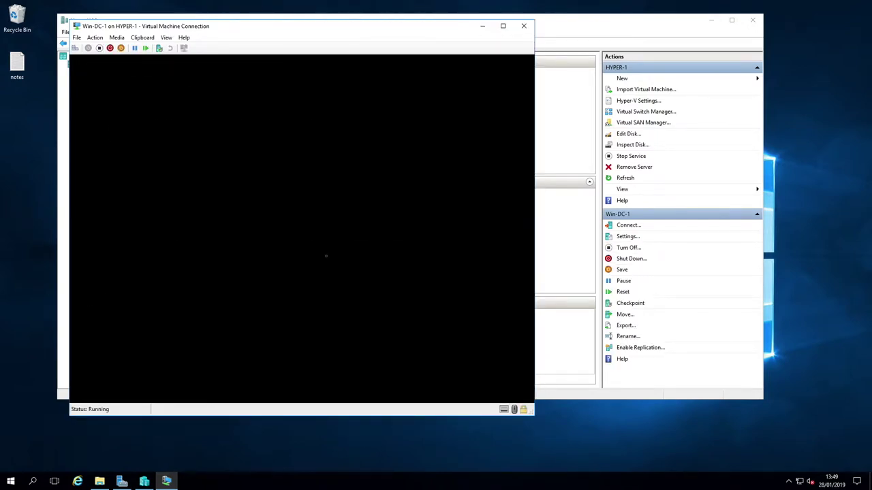
key(Return)
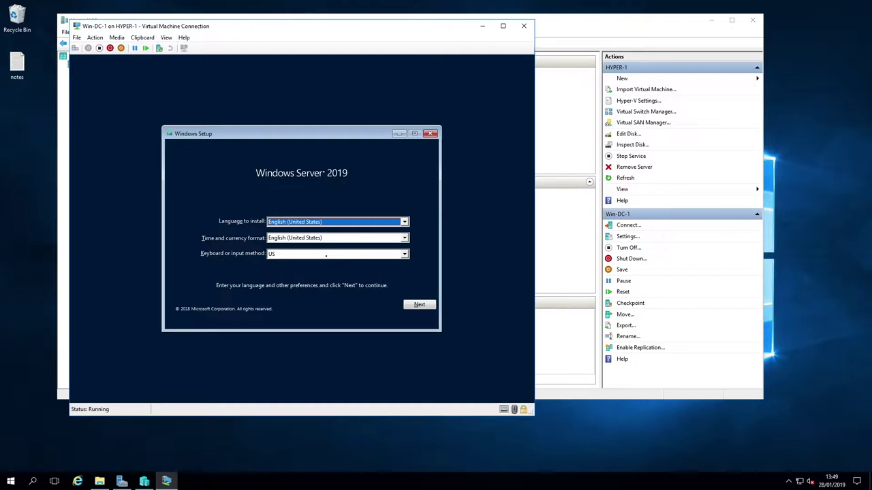
Set the time and currency format to English (United Kingdom) and begin installing without a product key
click(366, 241)
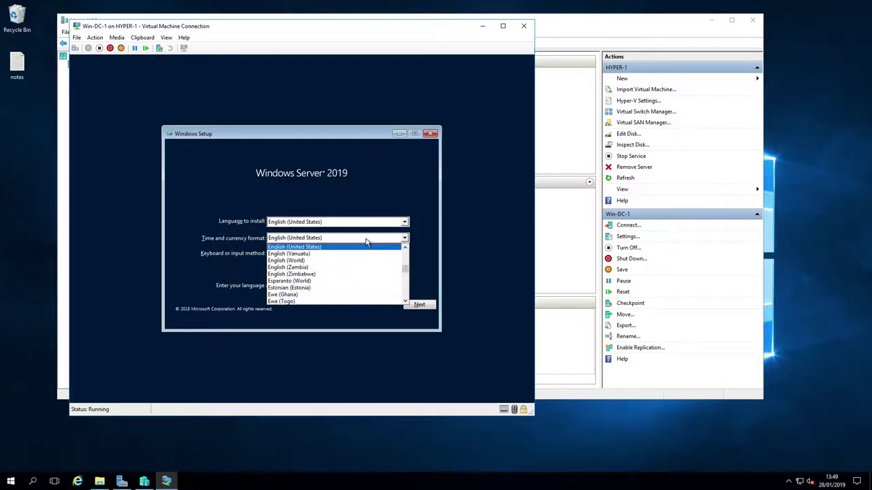
scroll(350, 251, up, 2)
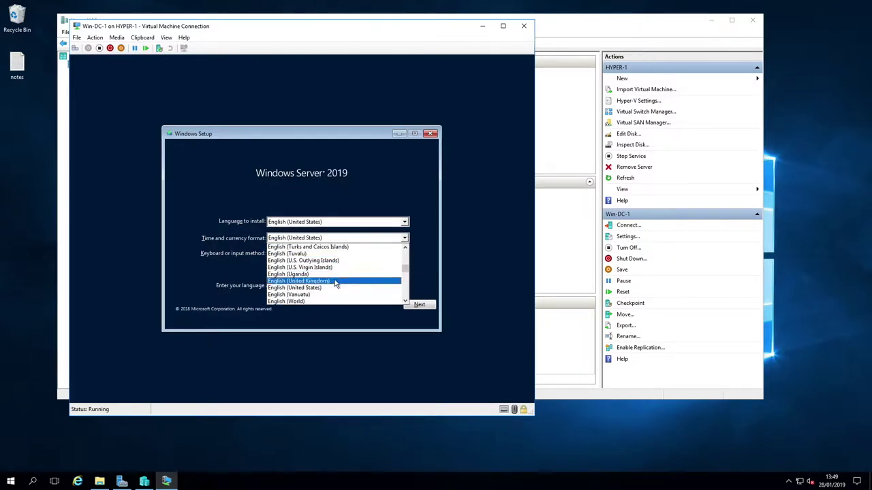
click(335, 283)
click(421, 307)
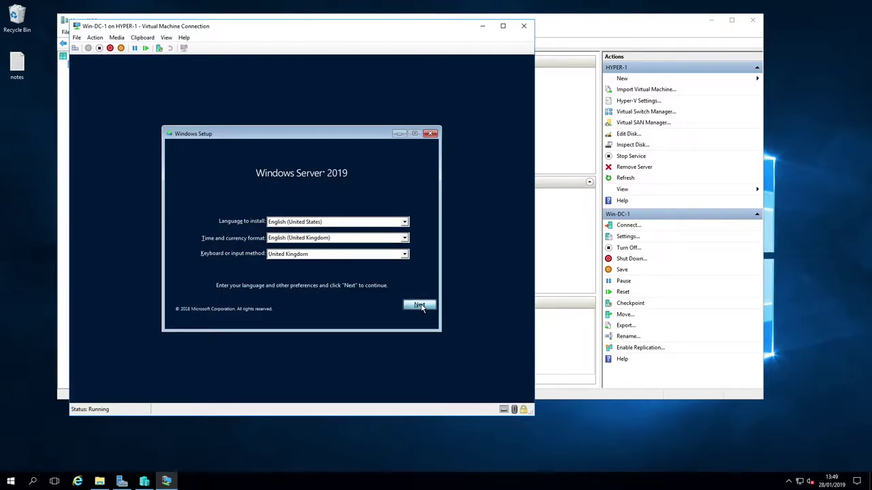
click(300, 233)
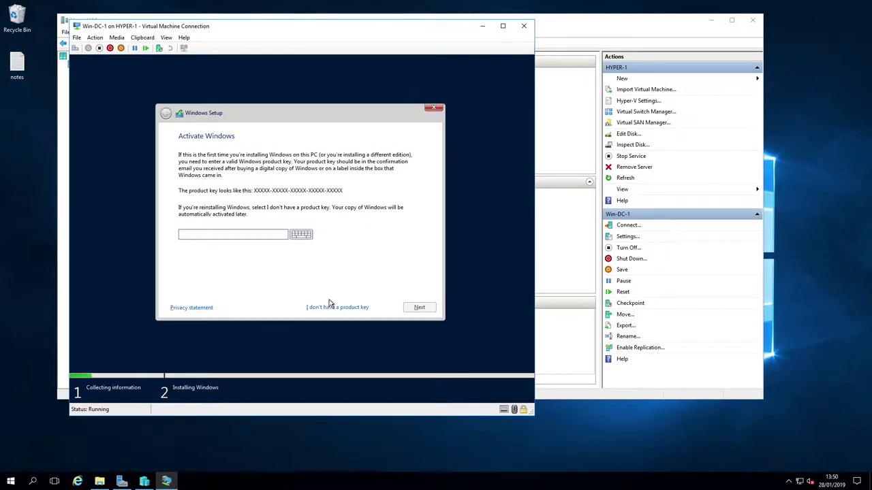
click(337, 308)
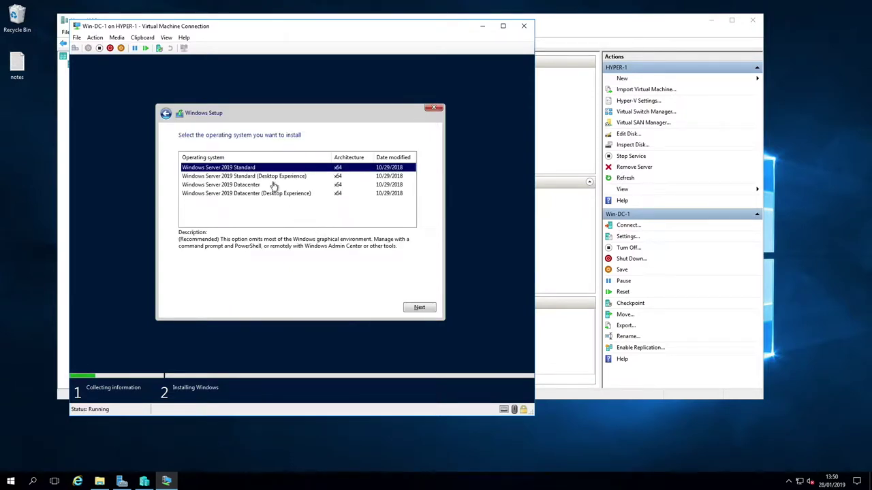
Choose Standard (Desktop Experience), accept the licence, and custom-install onto Drive 0's unallocated space
click(282, 176)
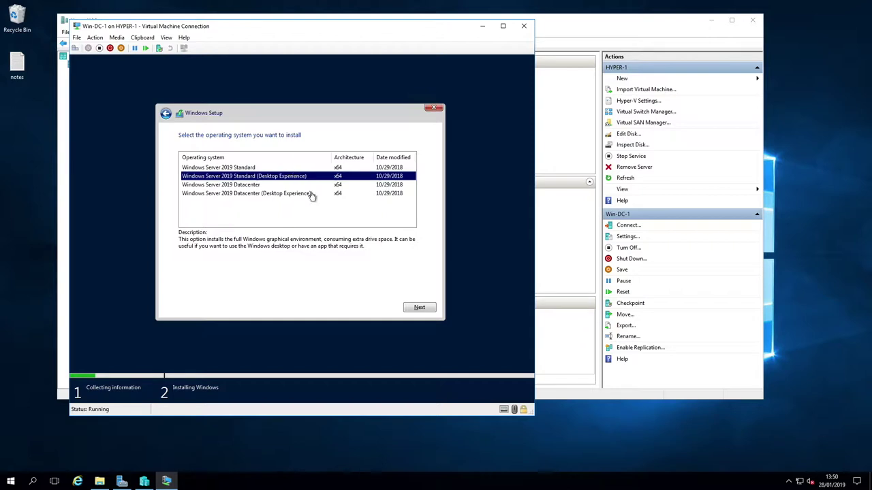
click(425, 307)
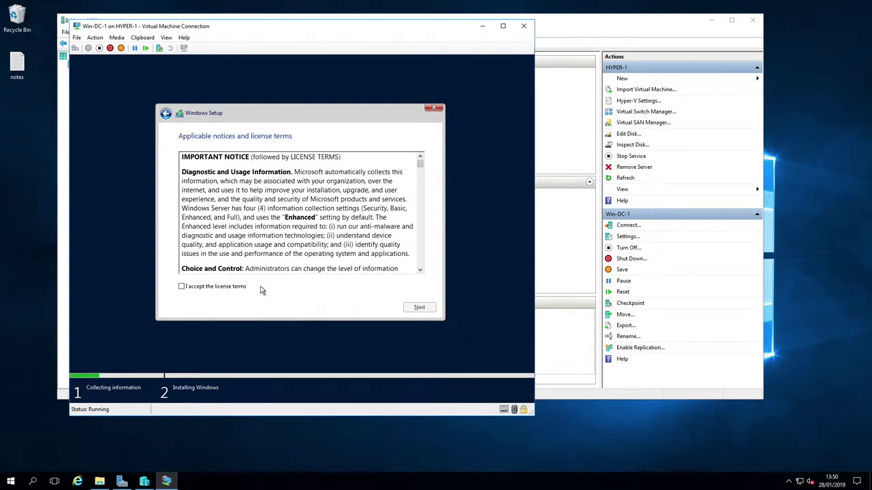
click(187, 287)
click(417, 308)
click(295, 221)
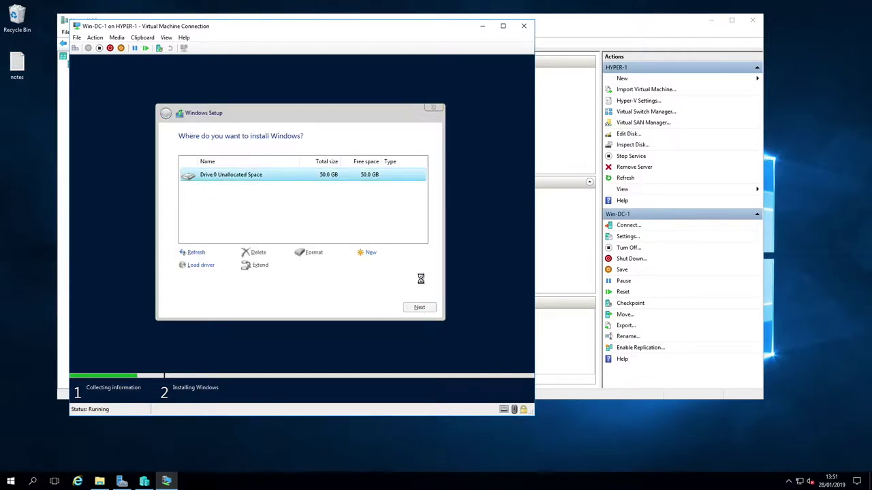
key(Return)
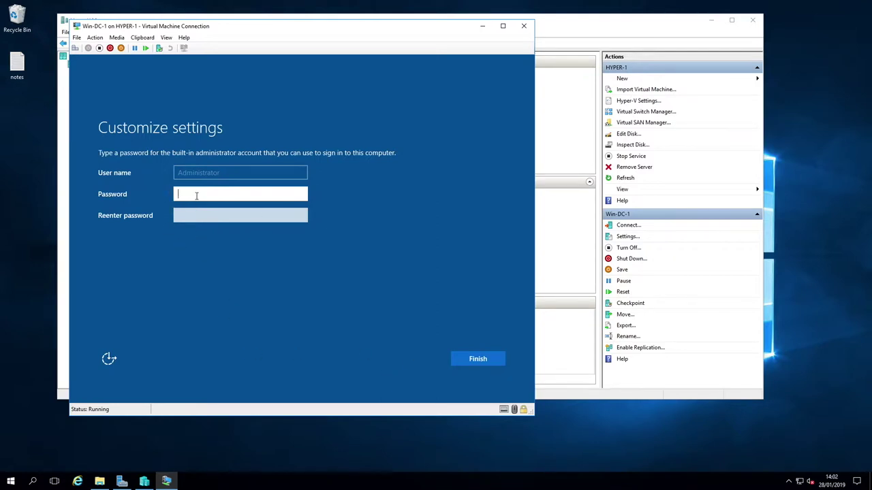
Set the built-in Administrator password, confirm it, and sign in with it
text(P@ssw0rd1!)
key(Tab)
text(P@)
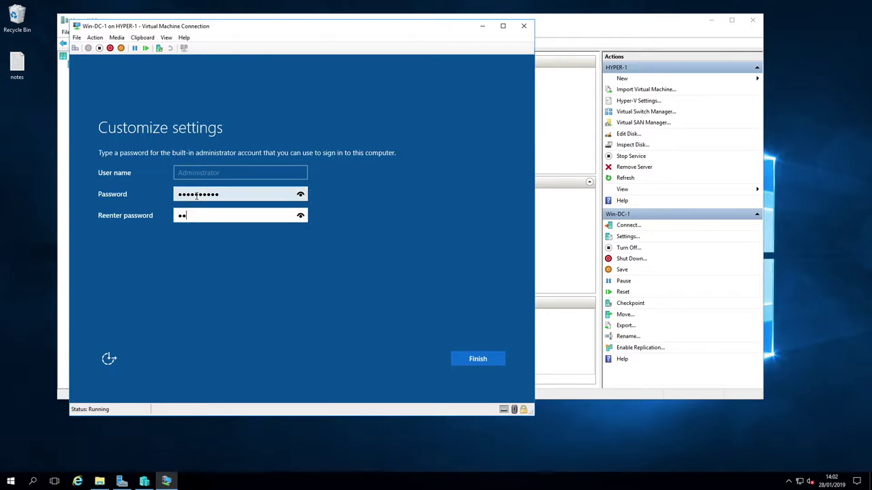
text(ssw0rd1!)
key(Return)
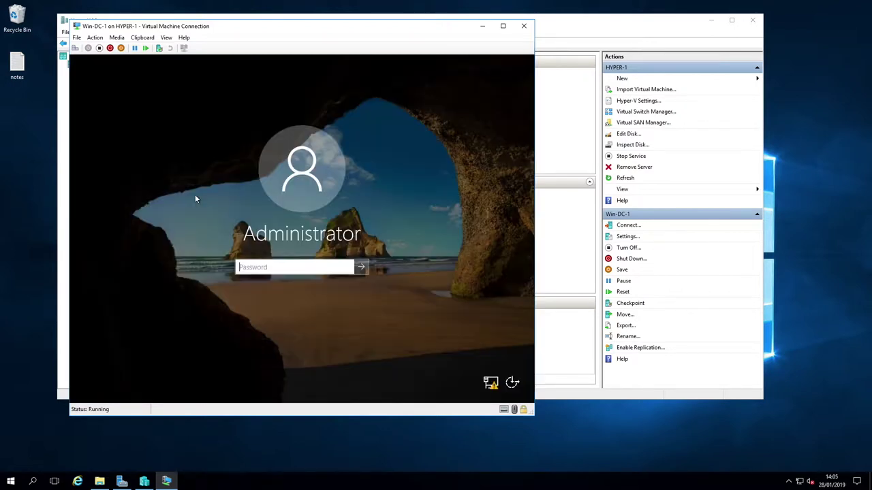
text(P@ssw0r)
text(d1!)
key(Return)
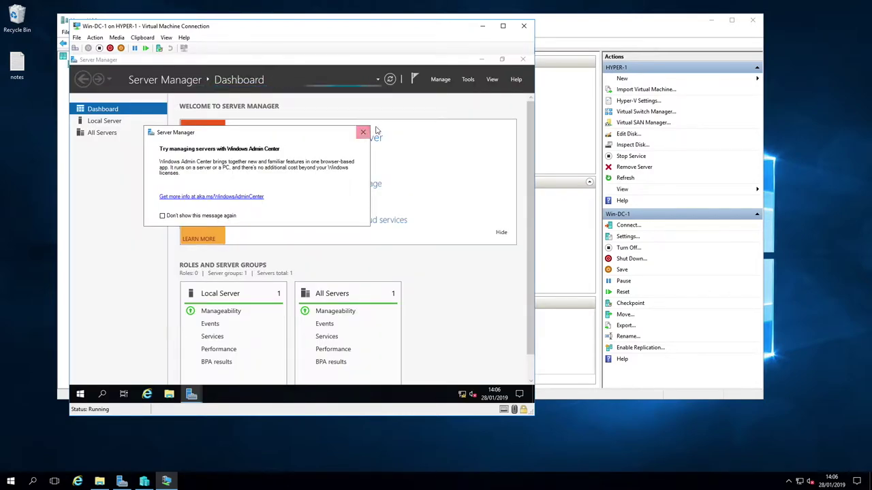
Dismiss the Windows Admin Center message and open Network & Internet settings from the tray
click(363, 132)
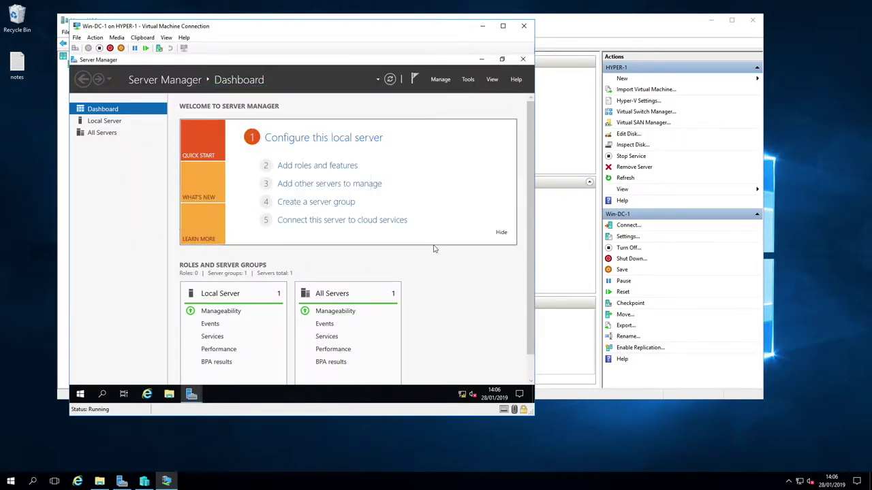
click(463, 395)
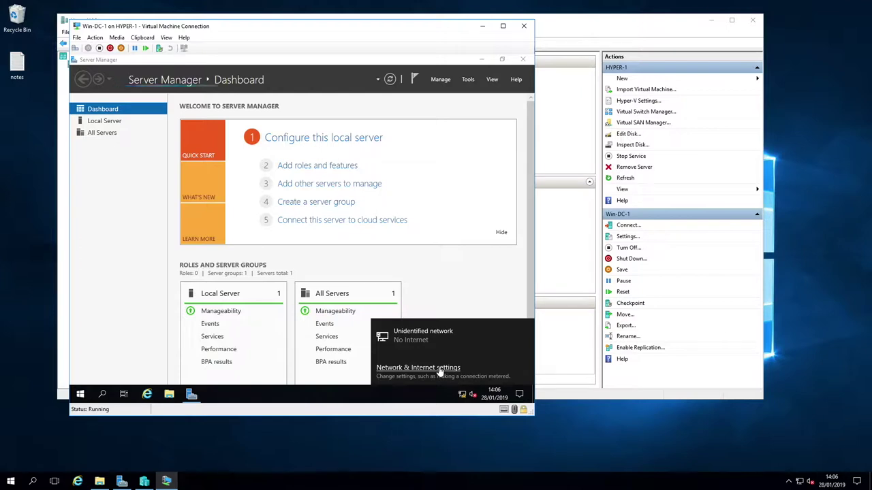
click(439, 369)
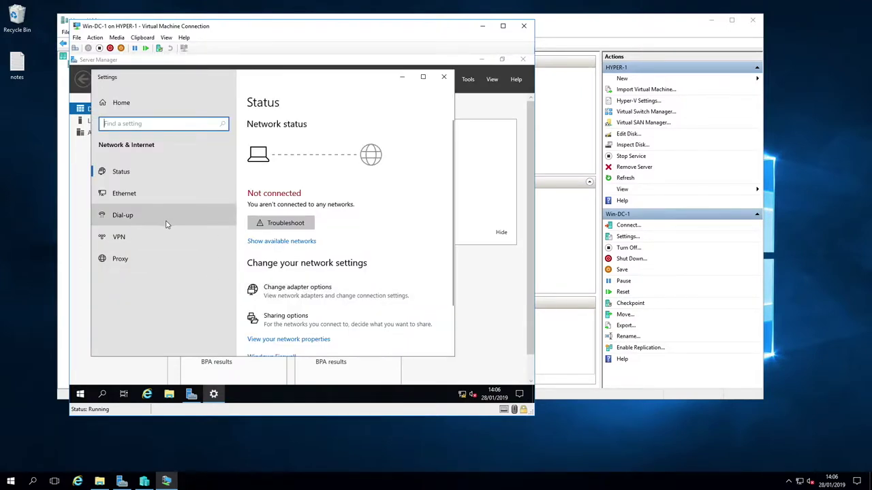
Open the IPv4 properties of the Ethernet adapter
click(296, 282)
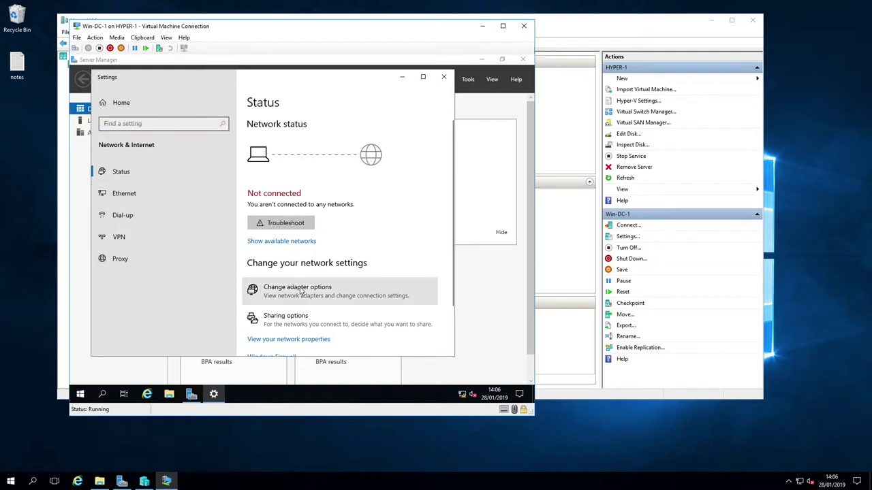
click(344, 292)
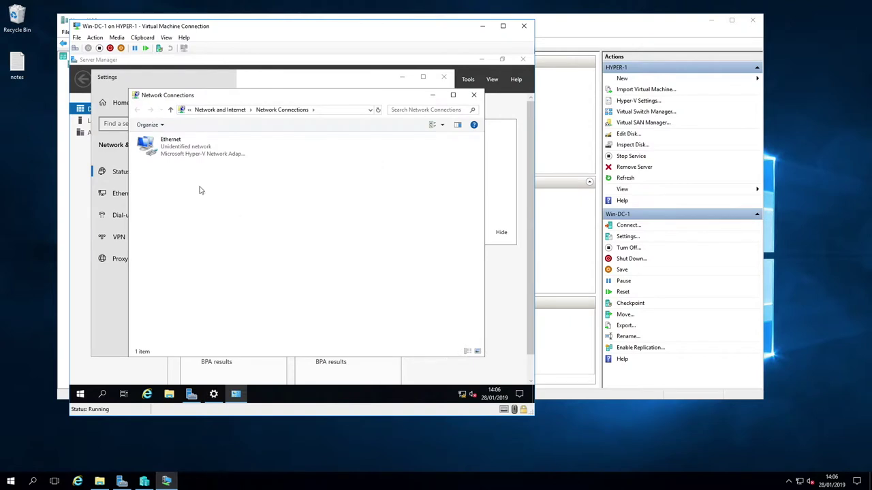
click(190, 153)
right_click(190, 152)
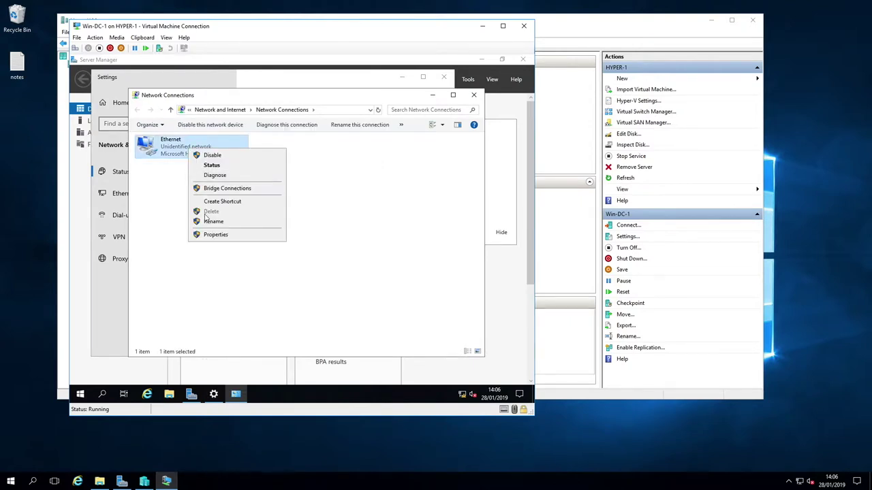
click(212, 237)
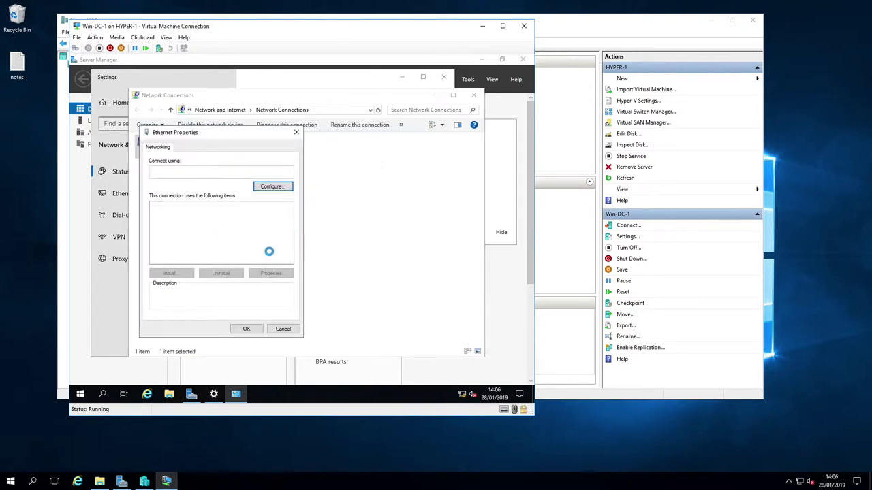
double_click(240, 230)
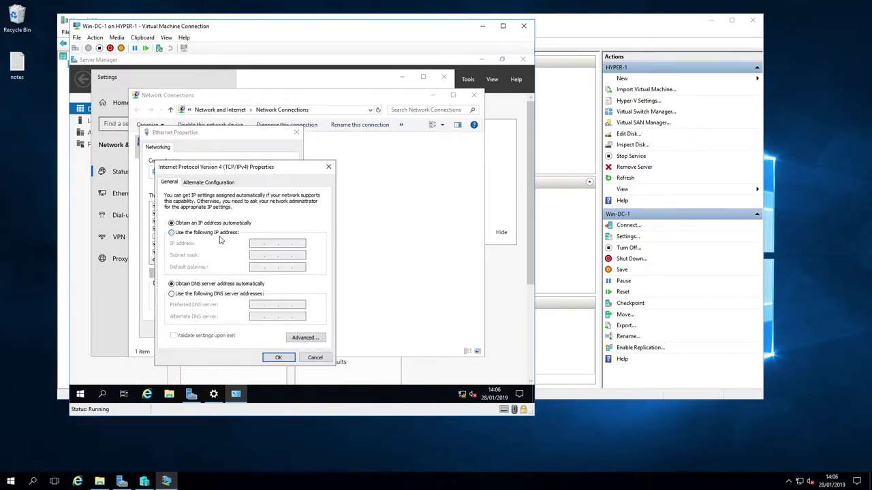
Assign static IP 192.168.5.1, mask 255.255.255.0, gateway 192.168.5.254, DNS 192.168.71.254
click(217, 233)
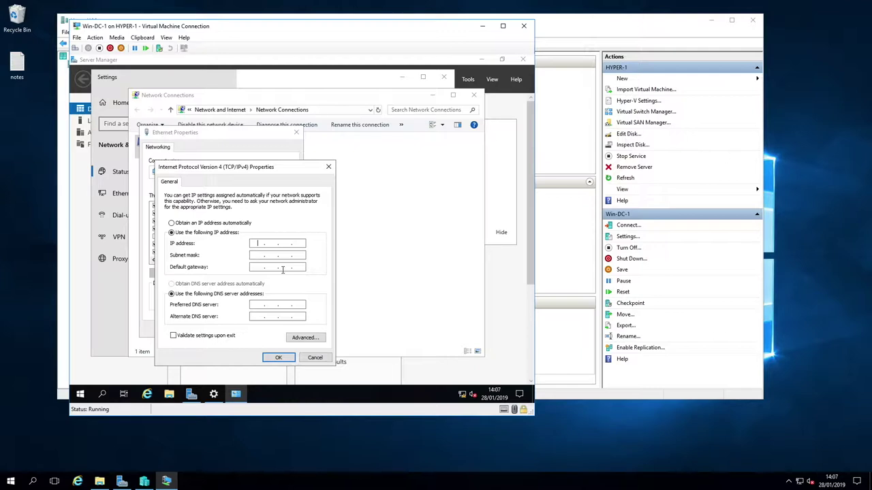
text(192 . 168 . 5 . 1)
key(Tab)
key(Tab)
text(192 . 168 . 5 . 254)
key(Tab)
key(Tab)
text(192.168.71.)
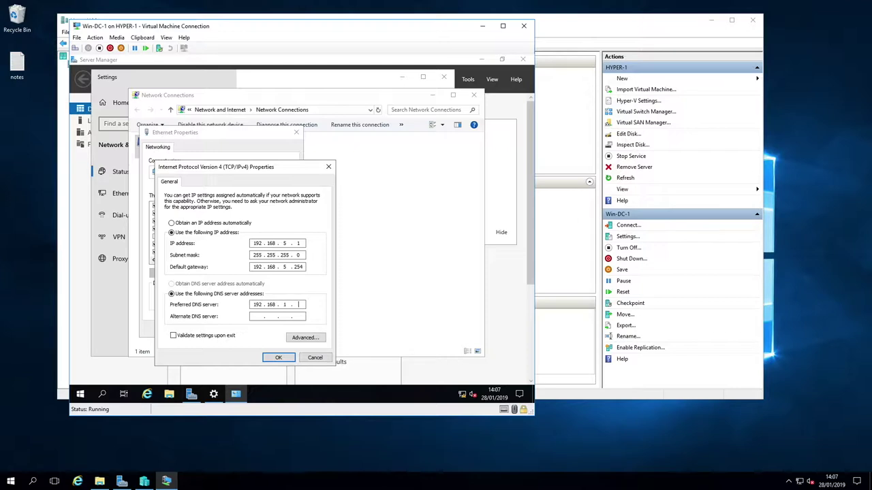
text(254)
click(278, 357)
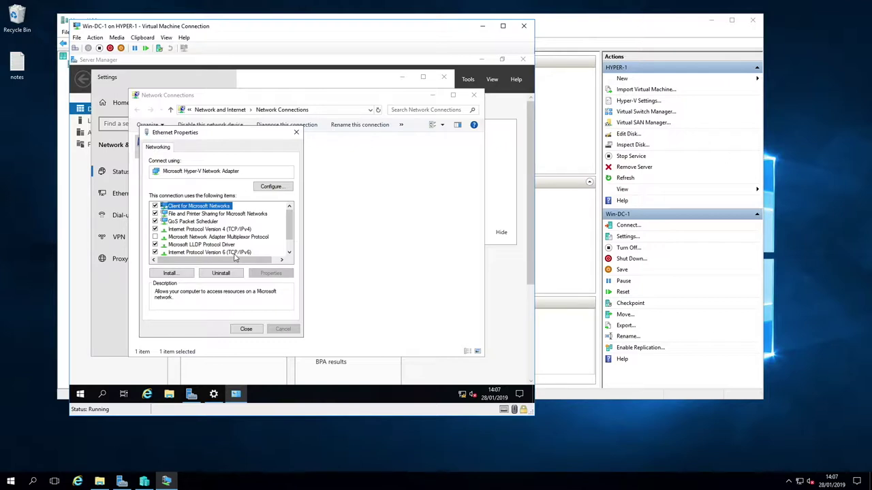
click(246, 329)
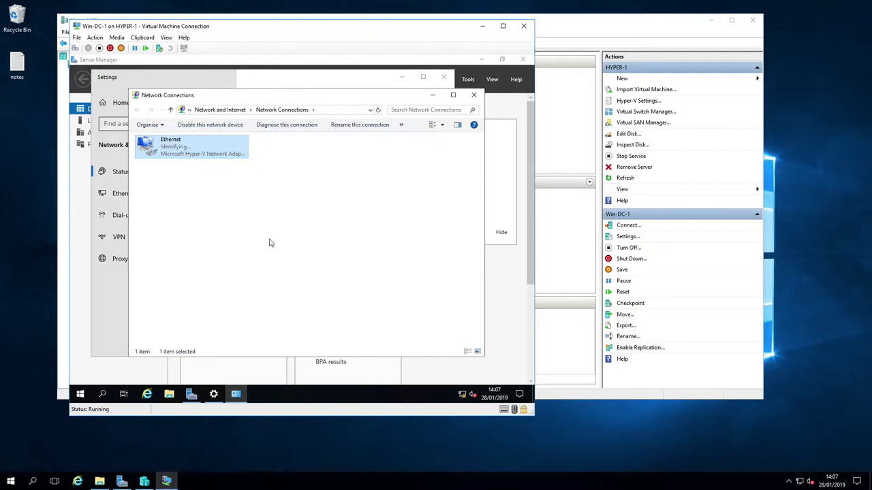
click(474, 94)
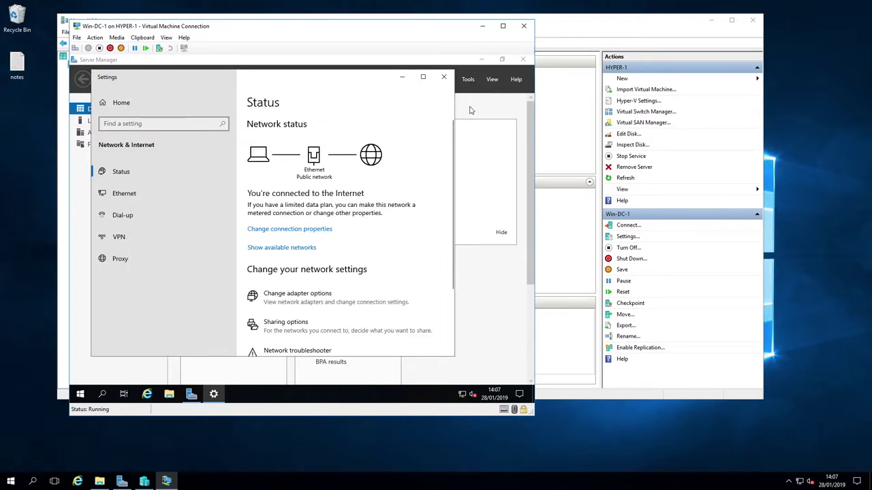
Close network settings and launch Windows PowerShell from Start, moving its window up and left
click(443, 77)
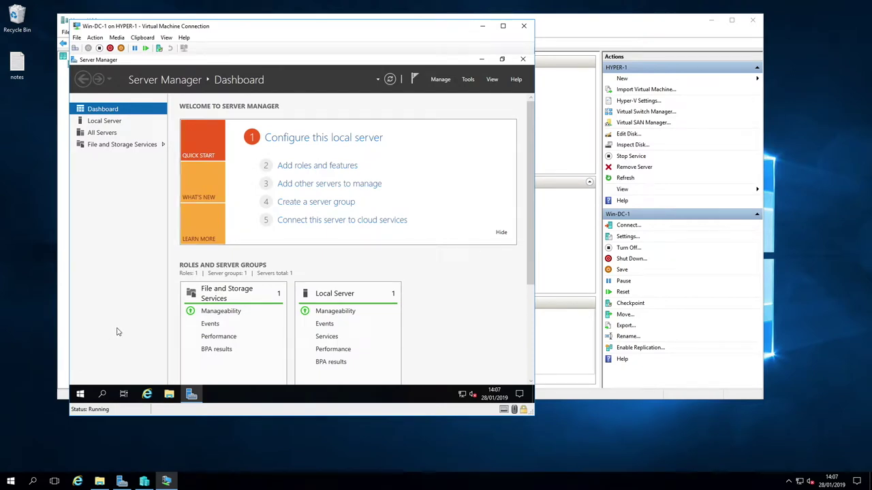
click(80, 395)
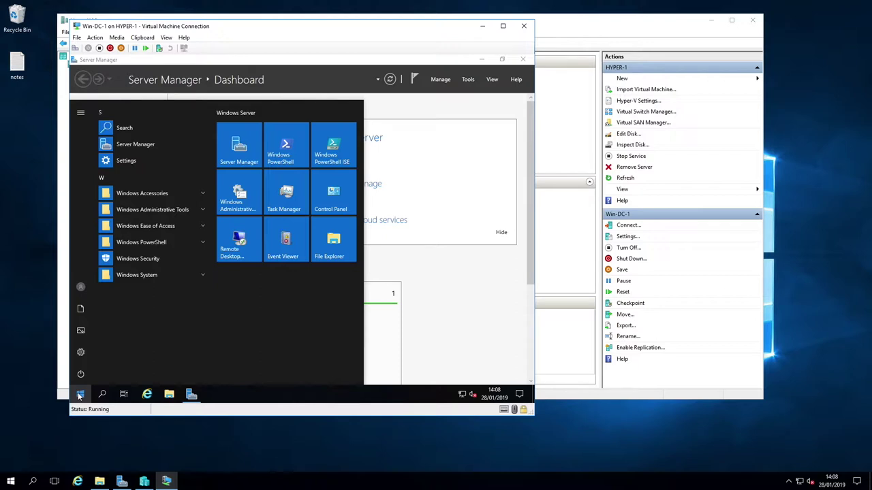
click(288, 153)
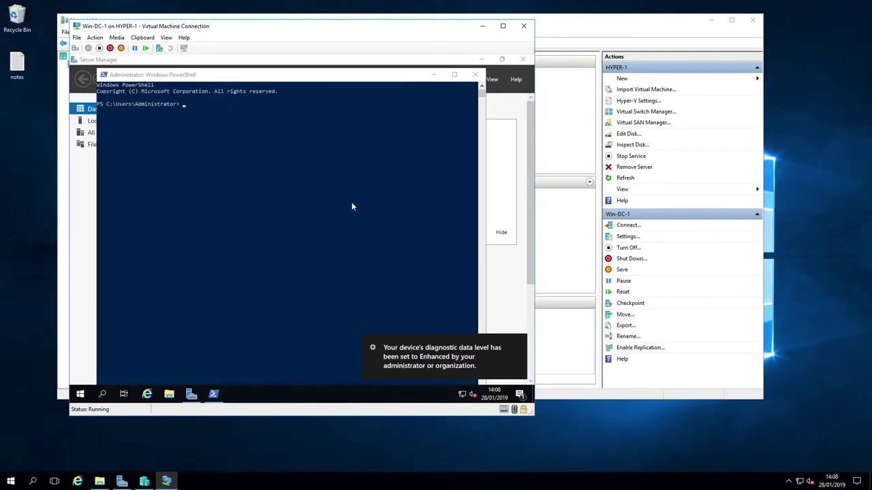
mouse_move(284, 76)
mouse_down()
mouse_move(266, 70)
mouse_move(272, 66)
mouse_up()
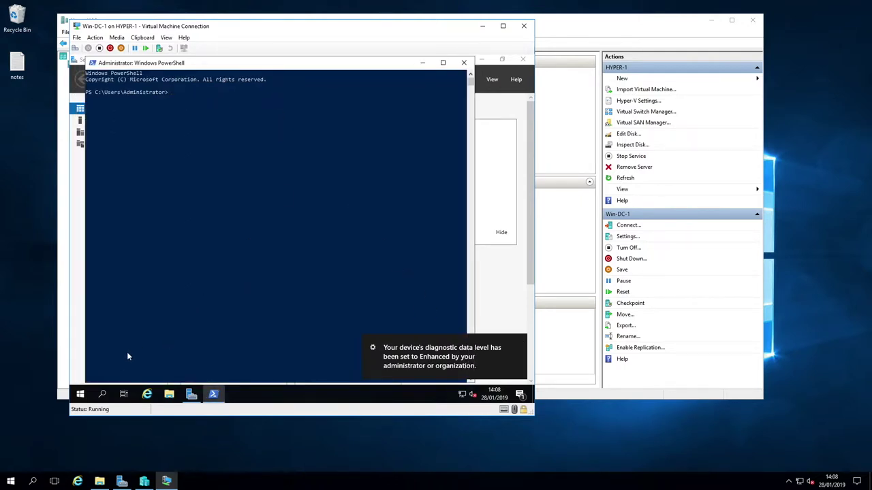
click(236, 277)
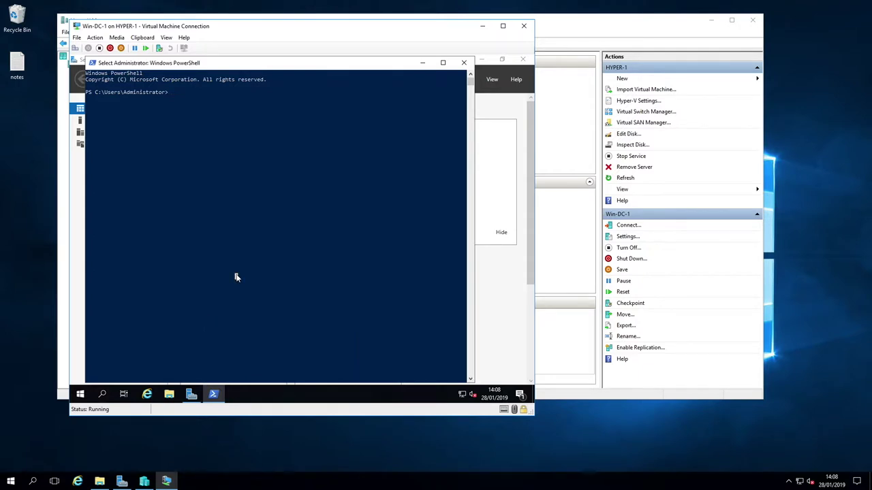
right_click(225, 63)
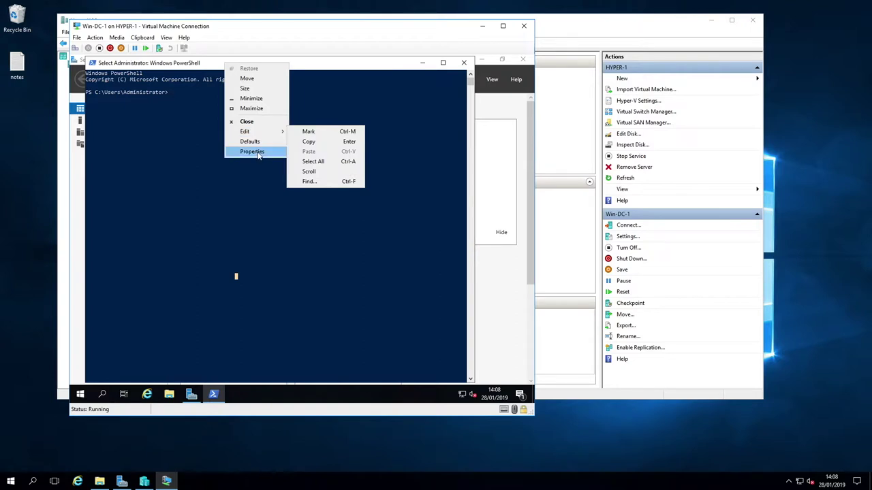
Rename the computer to Win-DC-1 with Rename-Computer, then reboot with Restart-Computer
click(238, 192)
key(Return)
key(Return)
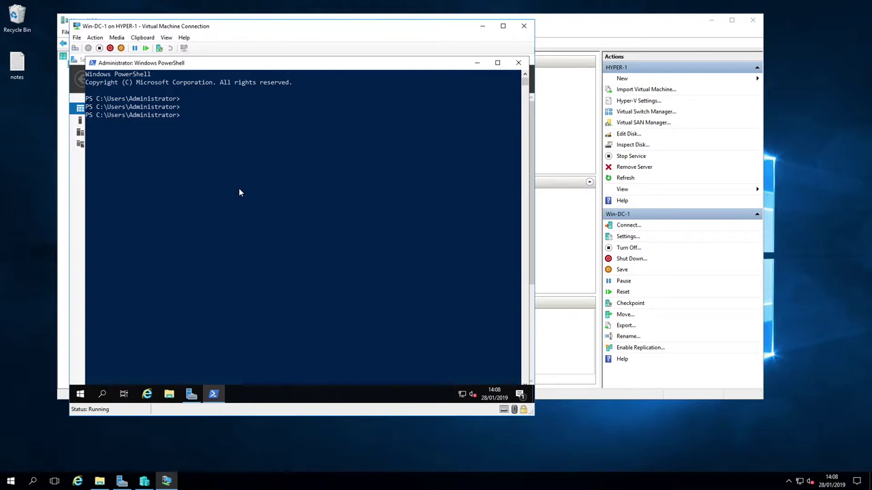
text(Rename-Computer)
text("Win-KC-1)
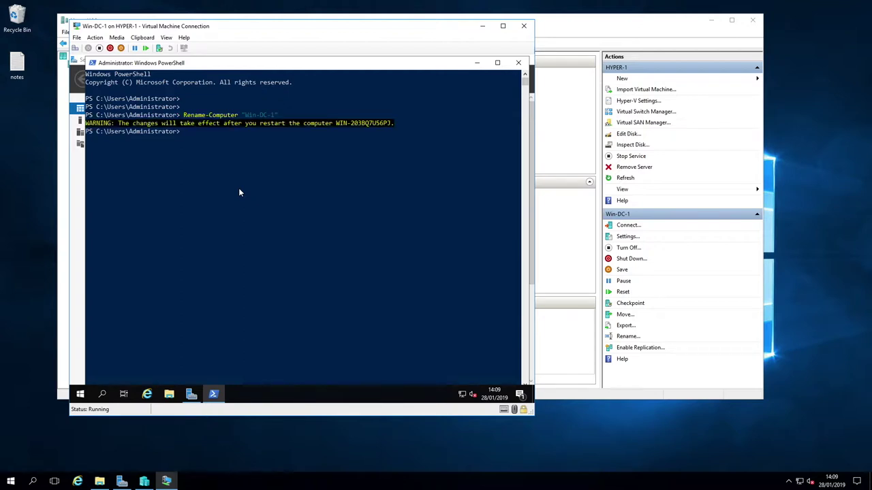
text(Restart-Computer)
key(Return)
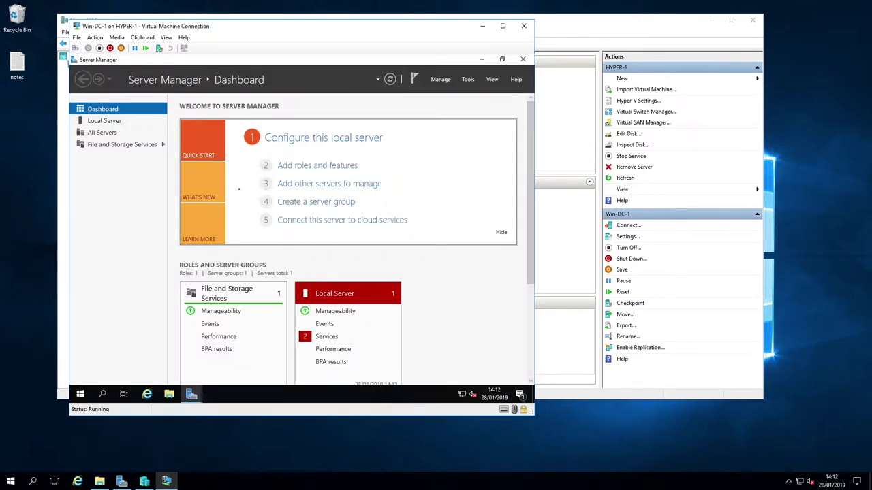
Allow Remote Desktop connections to Win-DC-1 from the Local Server properties
click(102, 121)
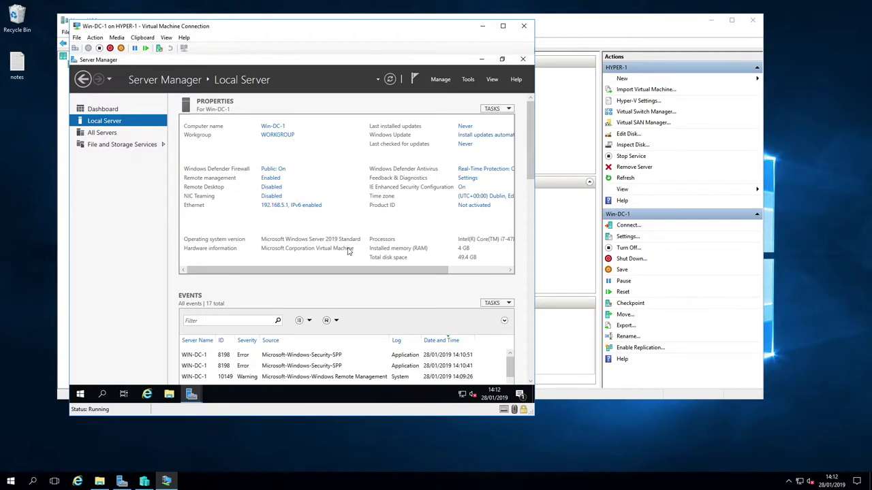
click(273, 189)
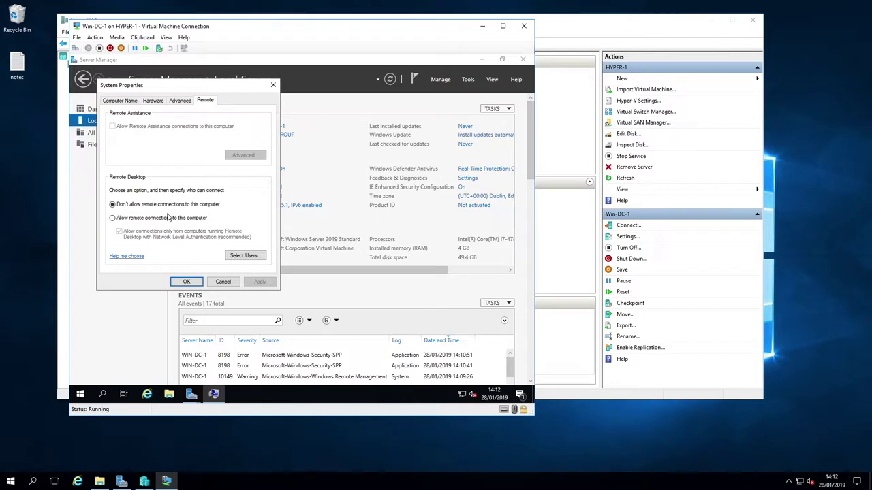
click(165, 219)
click(189, 193)
click(171, 230)
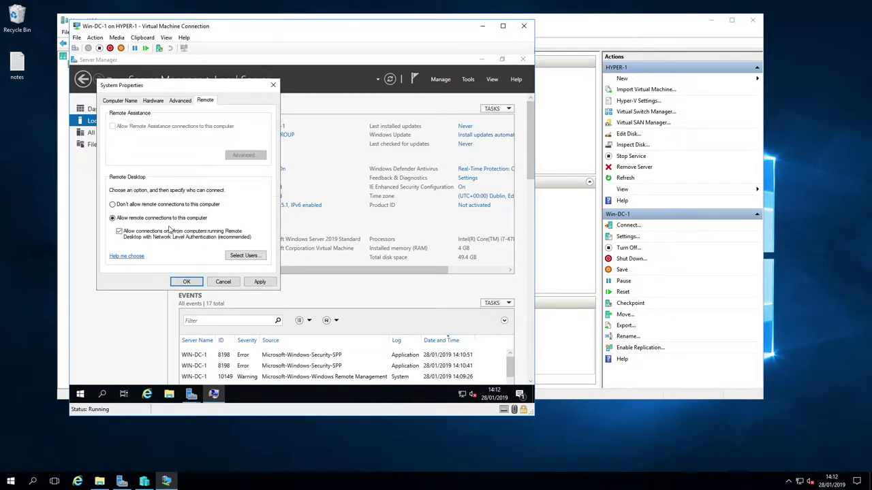
click(187, 282)
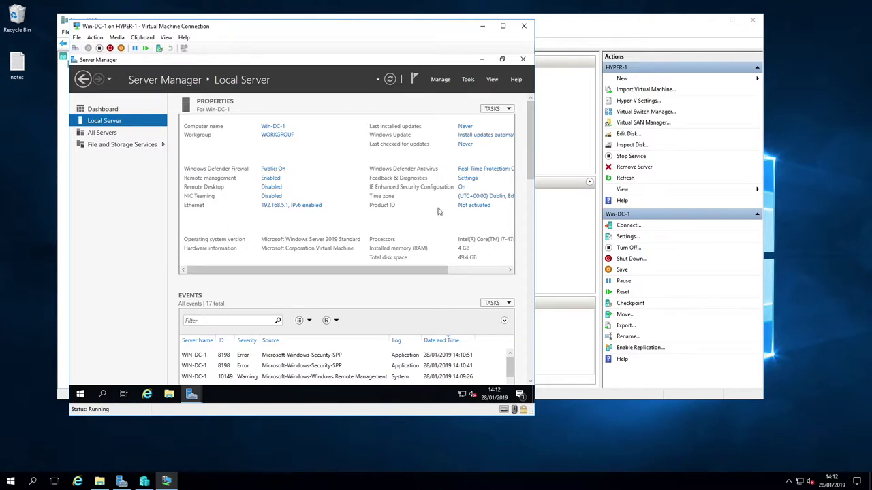
Turn off IE Enhanced Security Configuration for both Administrators and Users
click(462, 189)
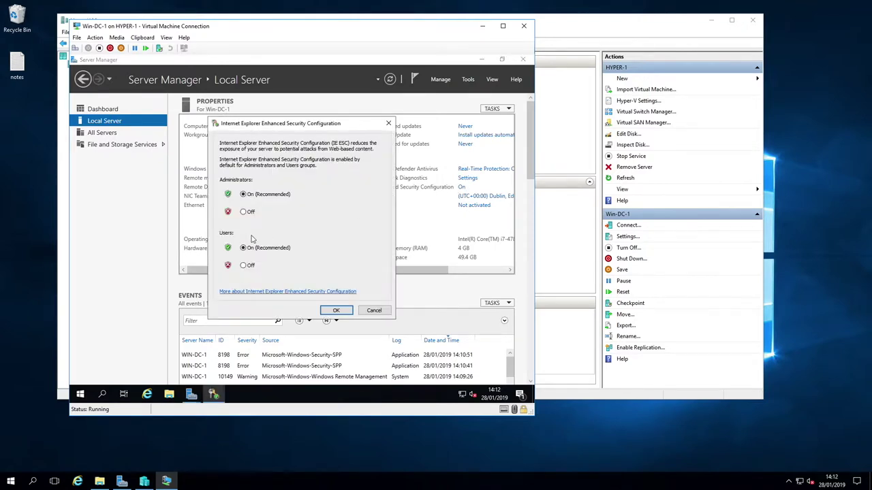
click(251, 213)
click(249, 267)
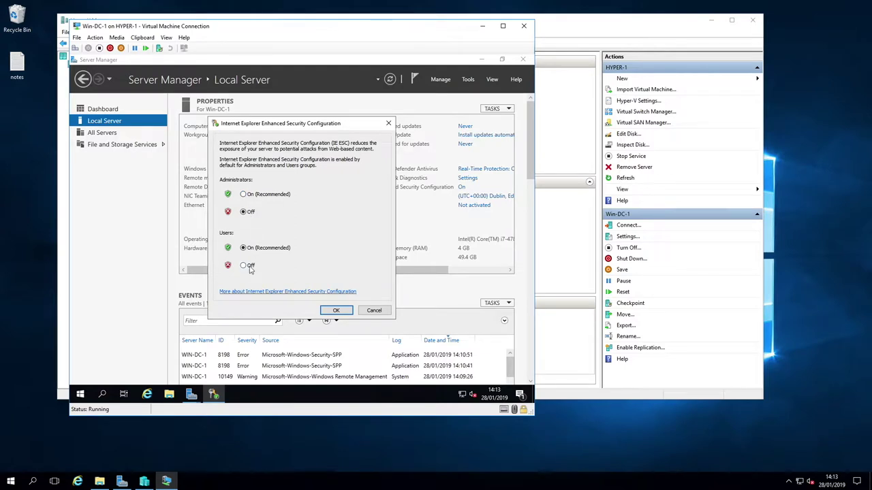
click(330, 310)
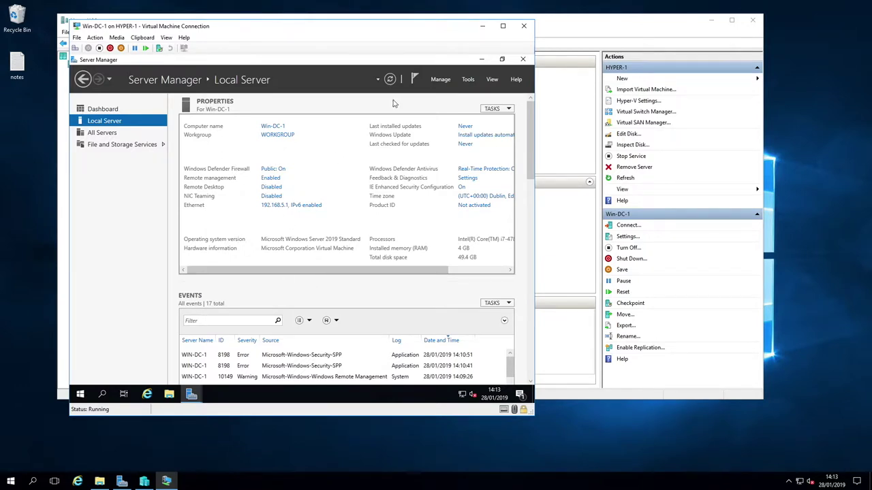
Start a role-based install on this server, selecting AD DS, DHCP Server and DNS Server with their required features
click(444, 79)
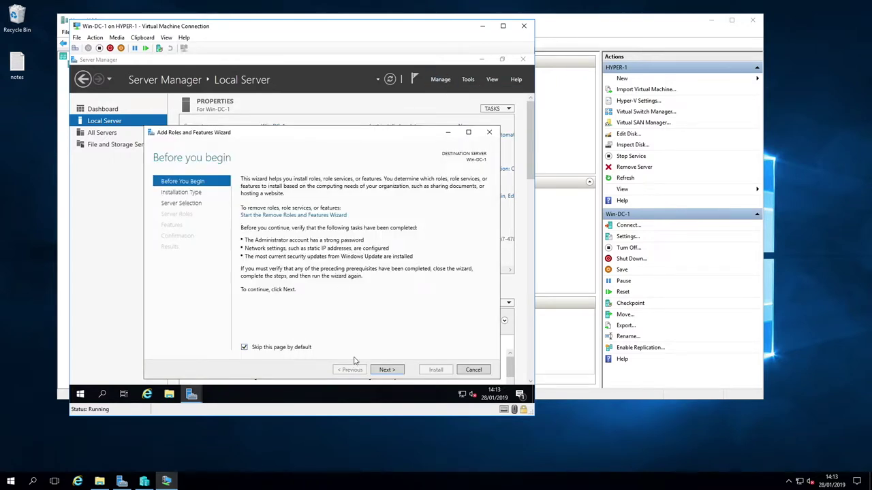
click(386, 369)
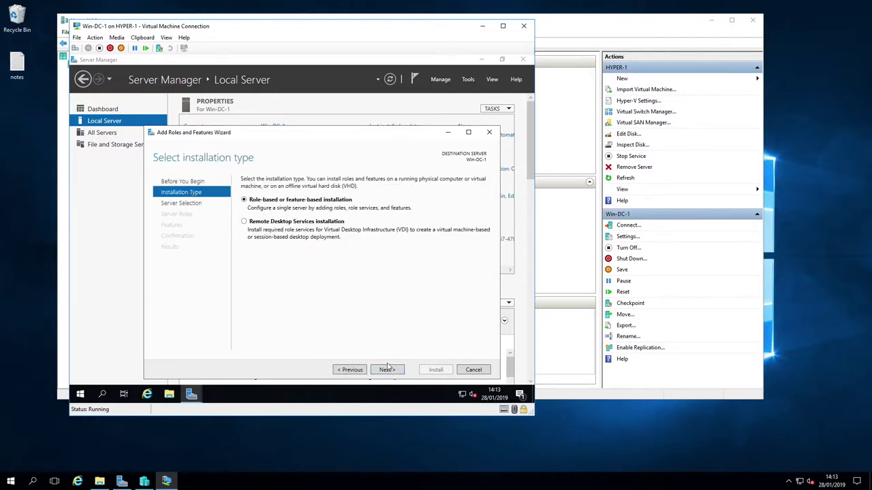
click(388, 369)
click(389, 369)
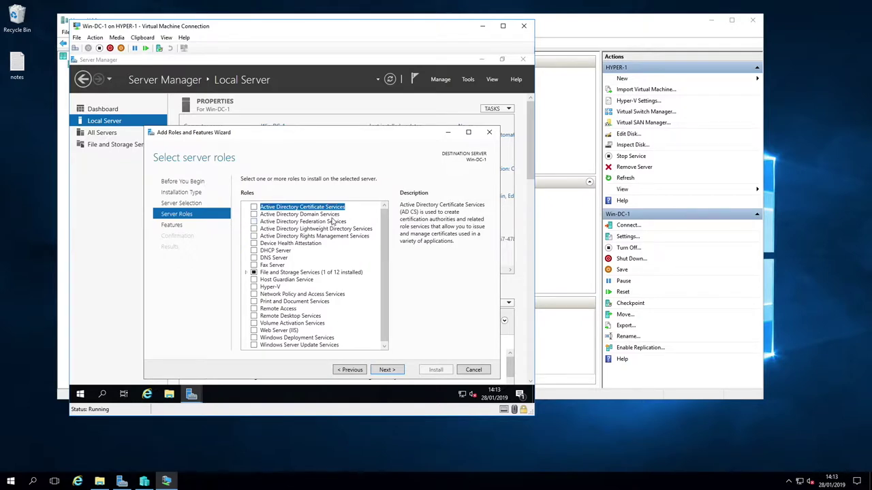
click(253, 215)
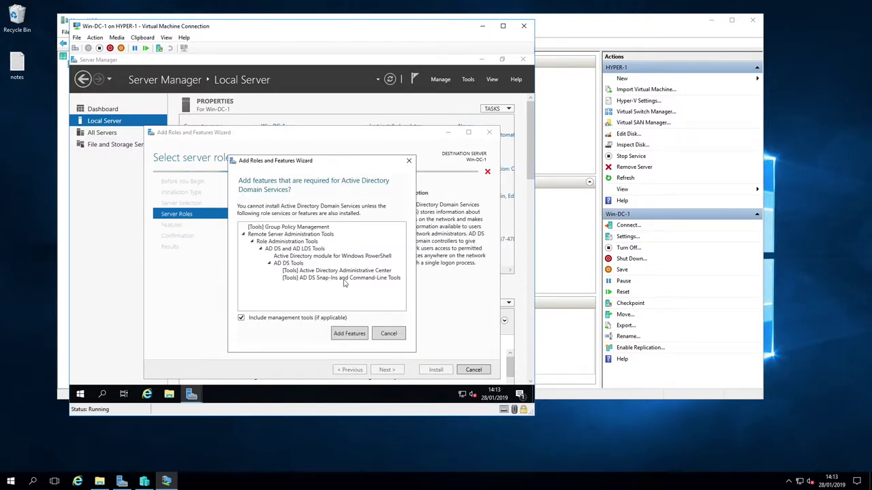
click(350, 333)
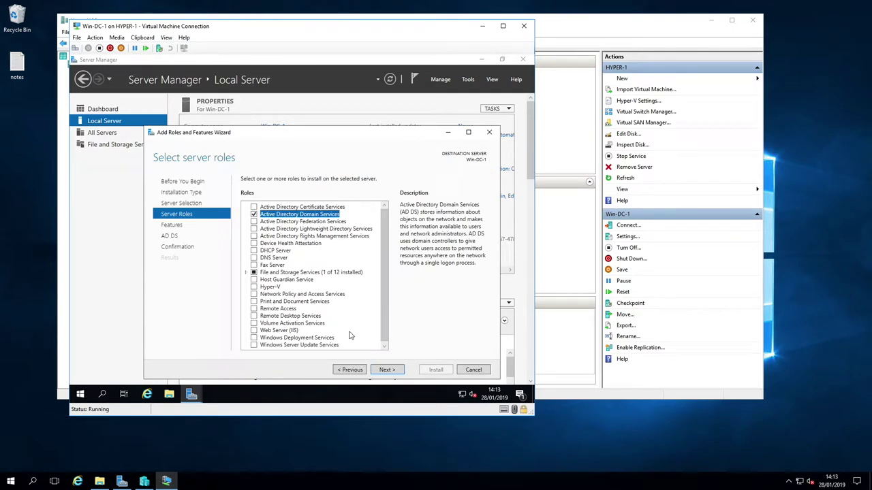
click(253, 251)
click(343, 330)
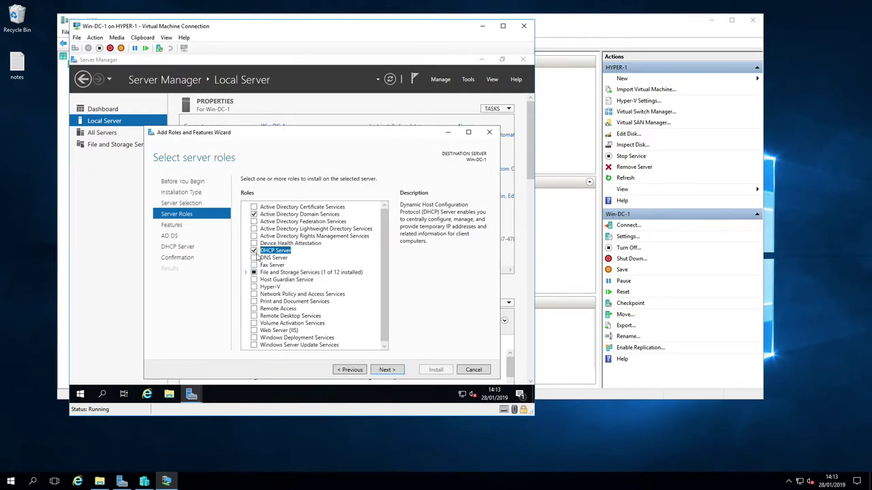
click(258, 259)
click(369, 327)
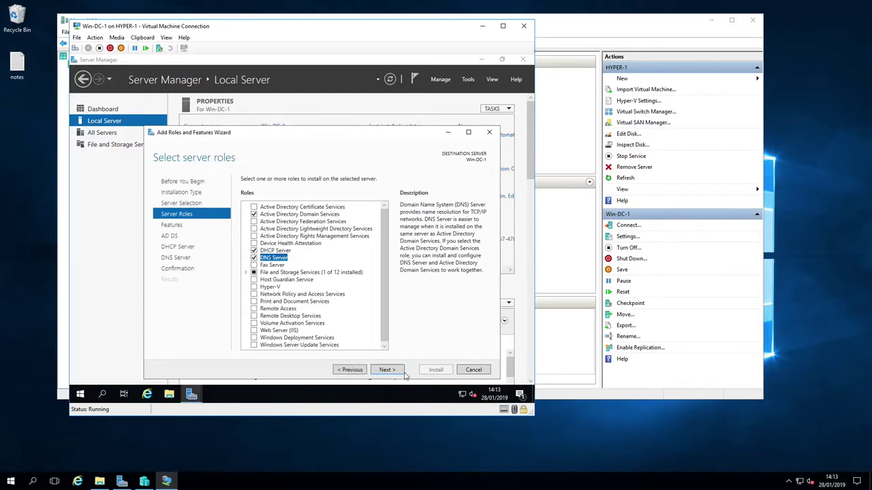
Continue to confirmation, allow automatic restarts, and install the selected roles
click(387, 370)
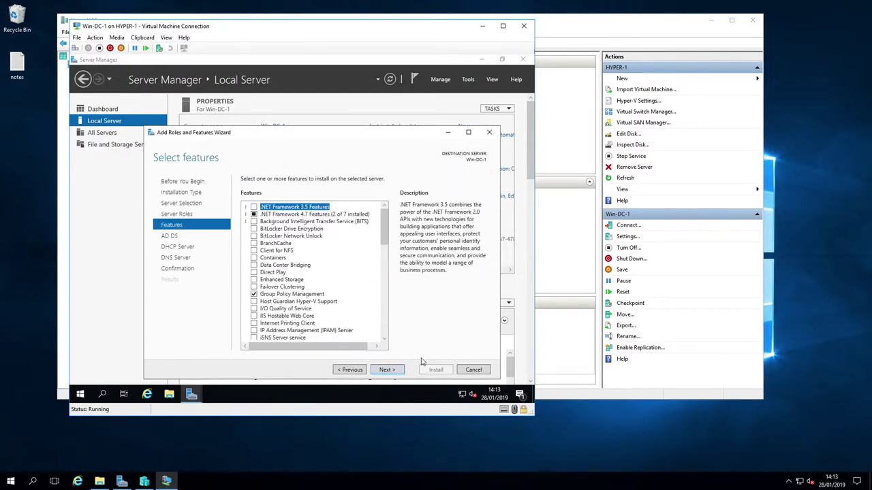
click(393, 374)
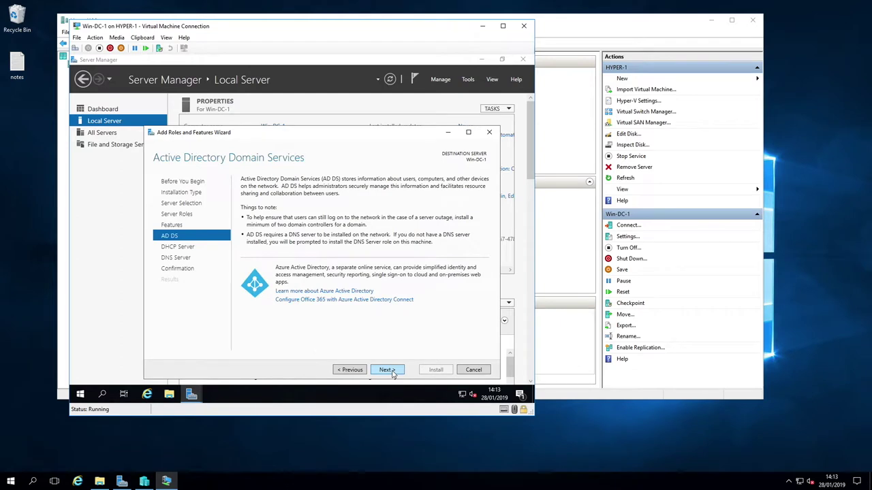
click(393, 373)
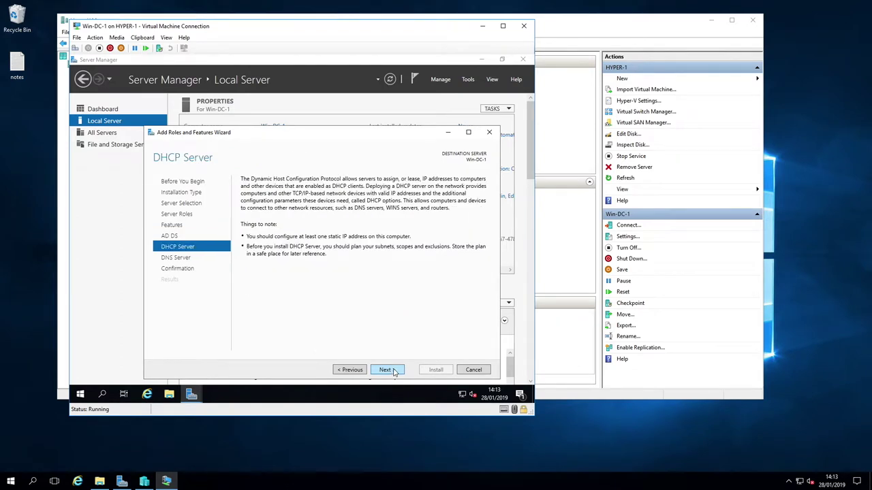
click(393, 372)
click(393, 372)
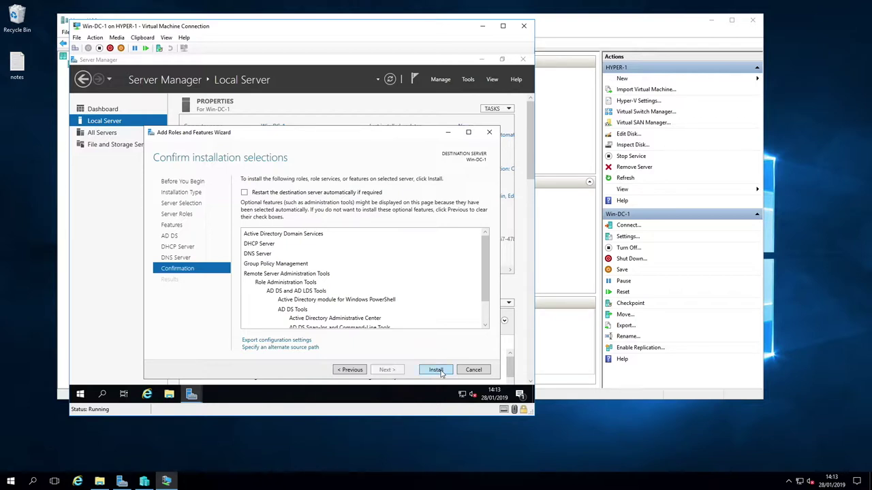
click(261, 192)
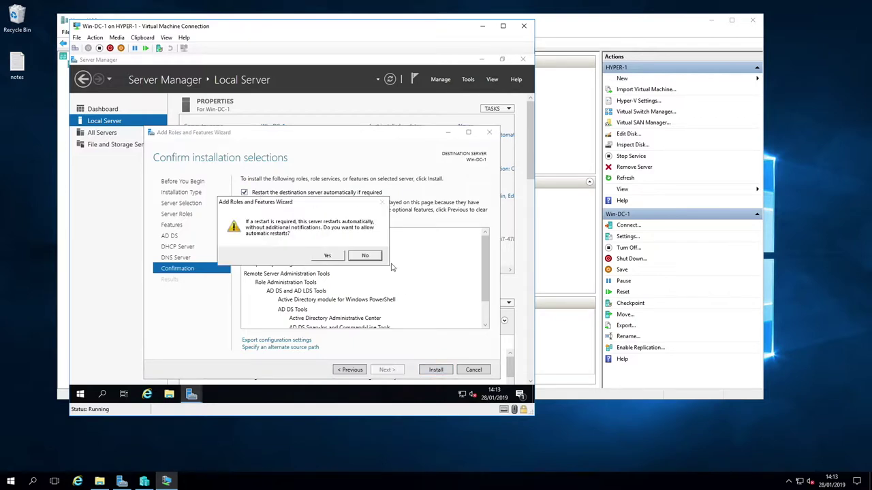
click(328, 256)
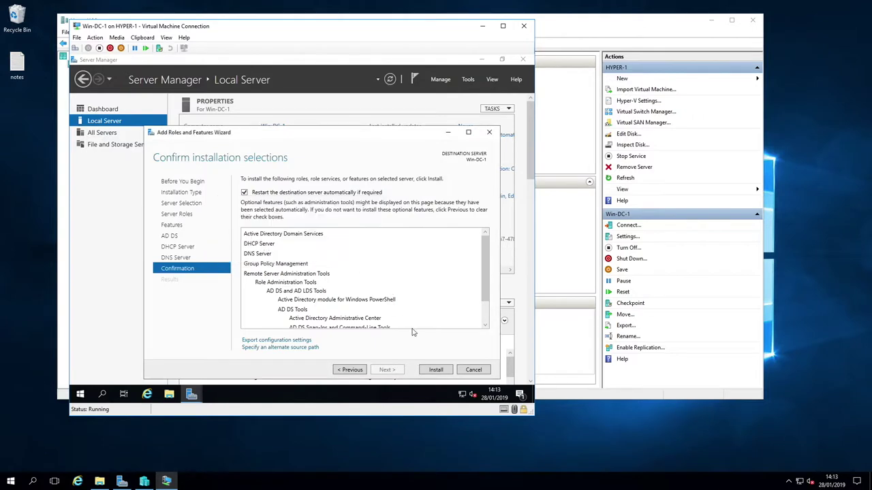
click(437, 370)
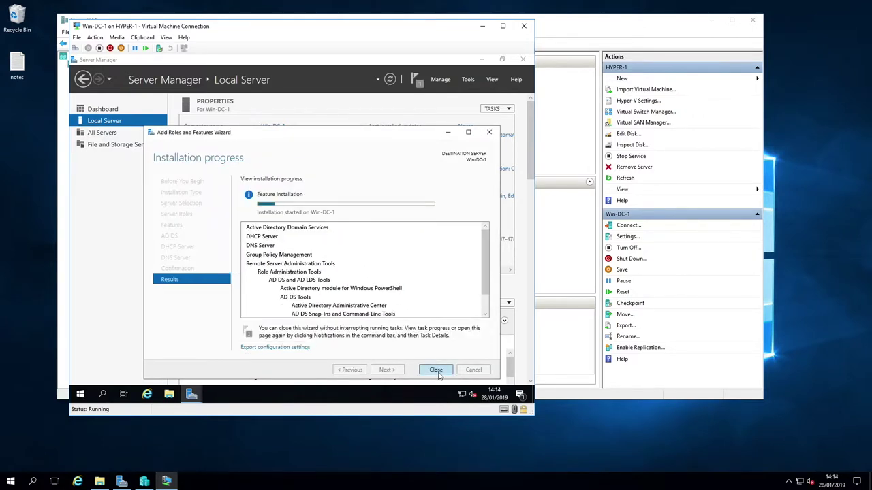
click(436, 371)
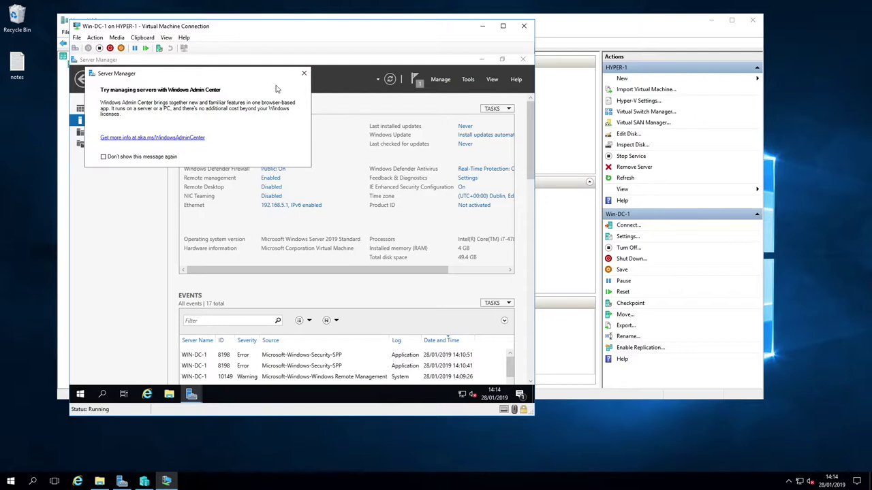
Suppress the Windows Admin Center tip and clear the completed feature-installation notification
click(158, 157)
click(304, 73)
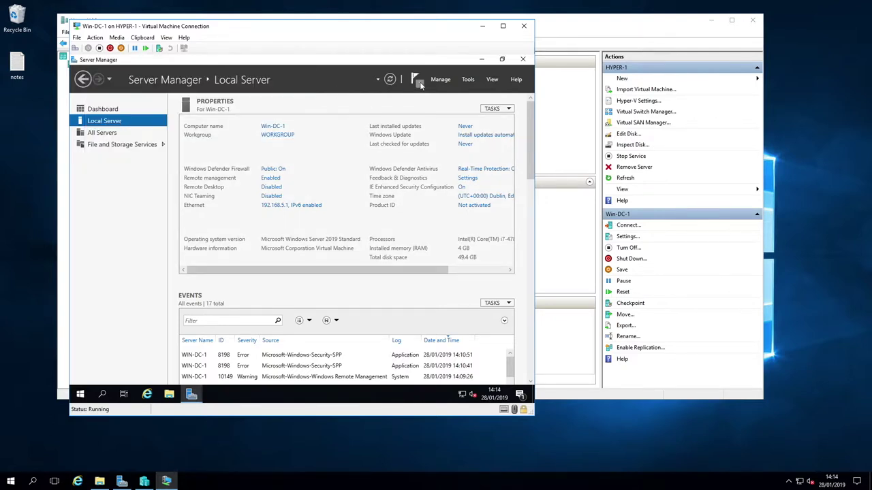
click(418, 80)
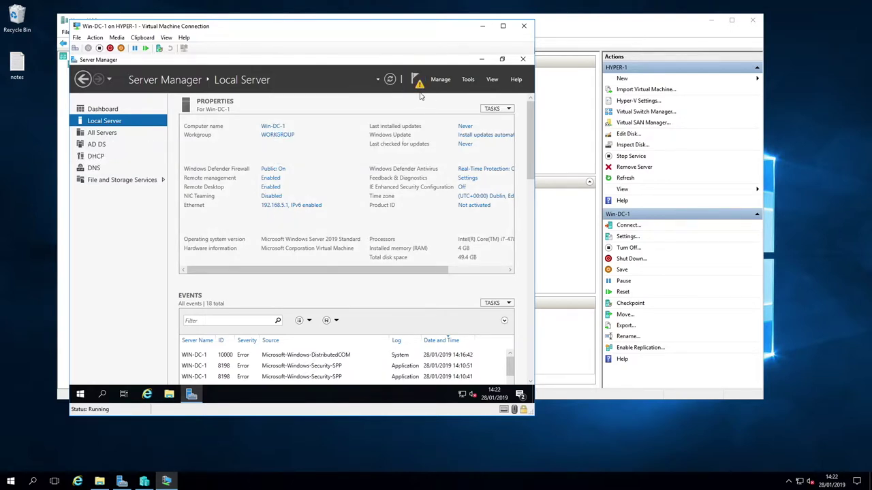
click(420, 84)
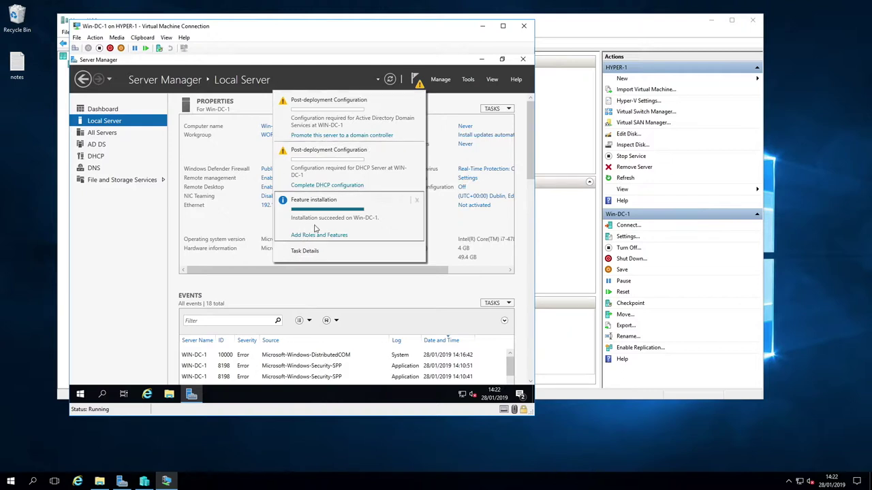
click(418, 202)
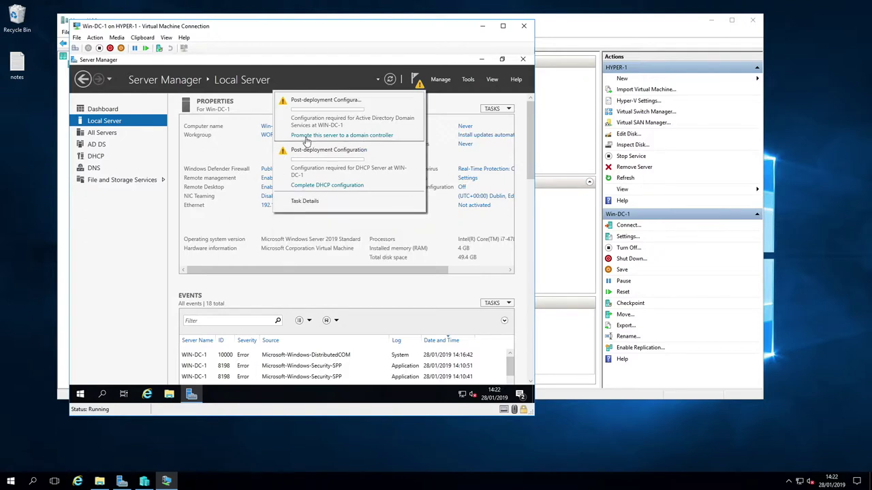
Promote Win-DC-1 into a new forest with root domain redsquad.home and enter the DSRM password
click(382, 136)
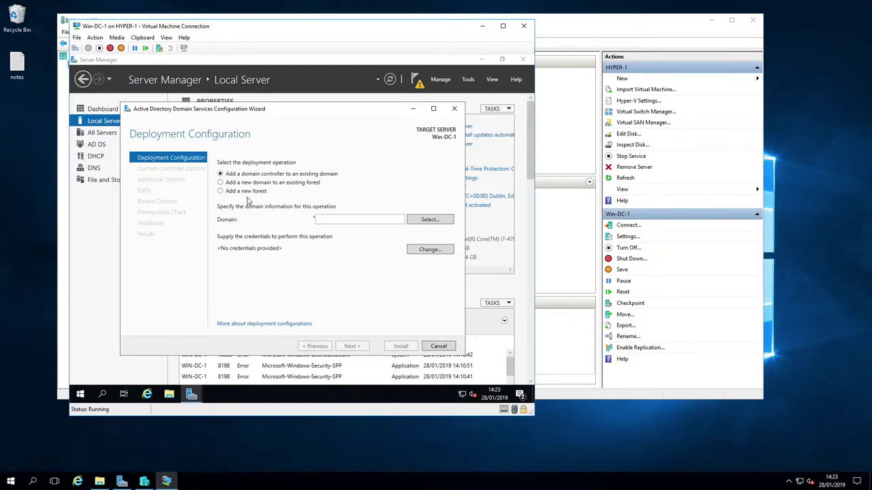
click(247, 191)
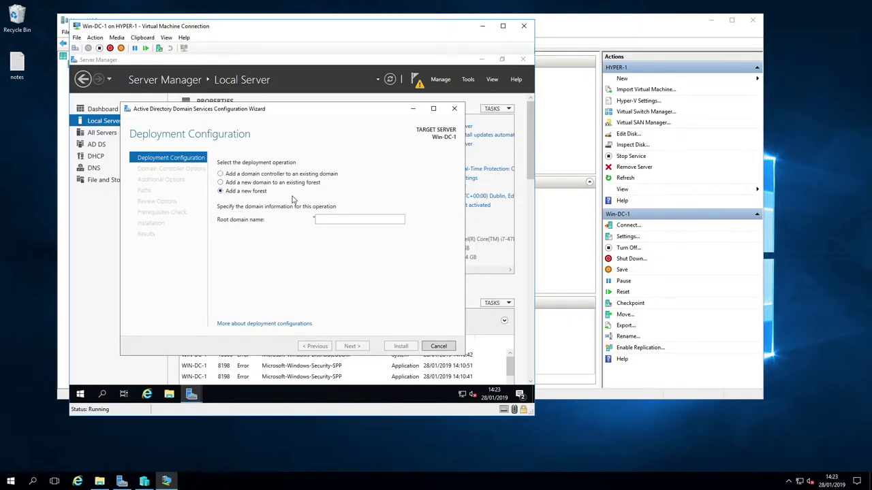
click(350, 218)
text(red)
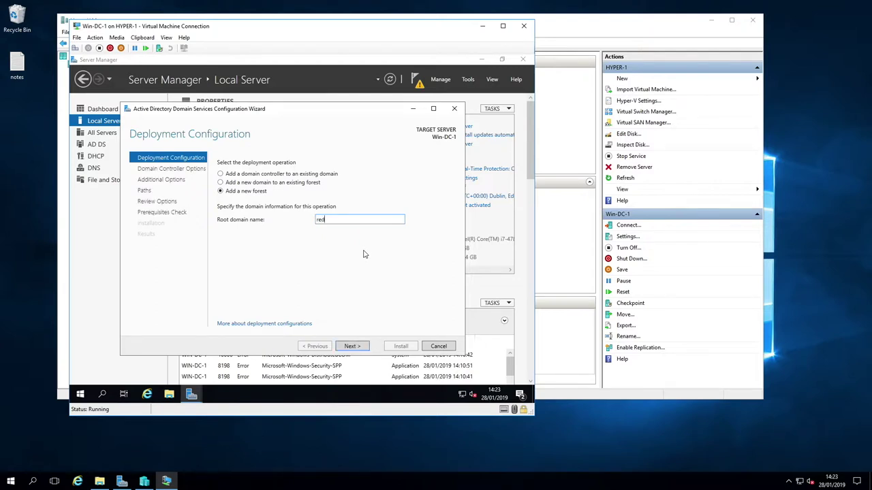
text(squad.home)
click(360, 347)
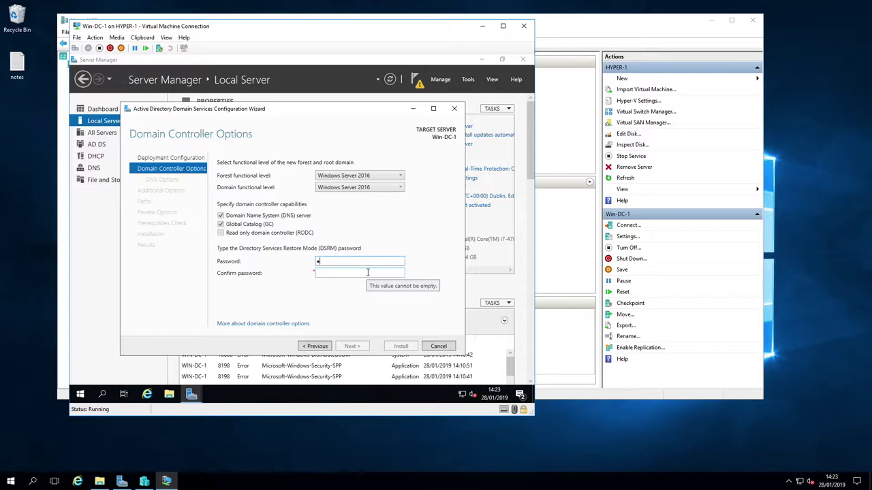
text(•••••••••)
text(P)
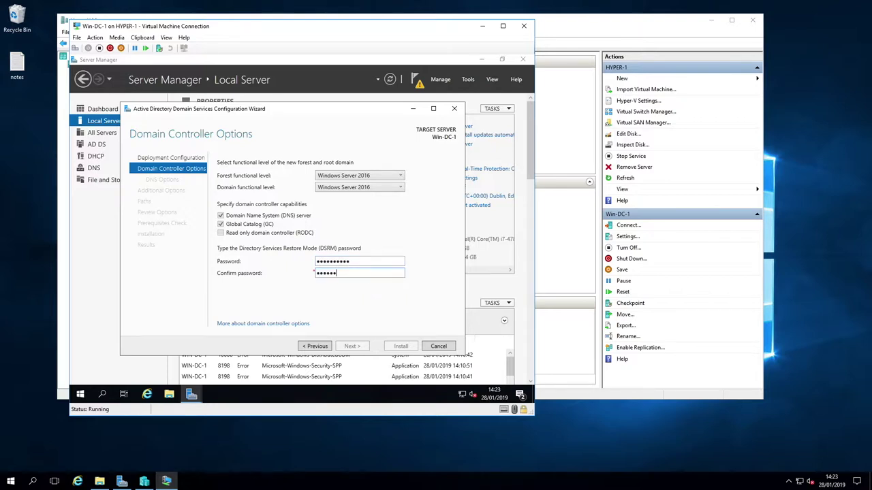
text(1)
Keep default DNS delegation, NetBIOS name and folder paths, then view the Install-ADDSForest script
click(352, 347)
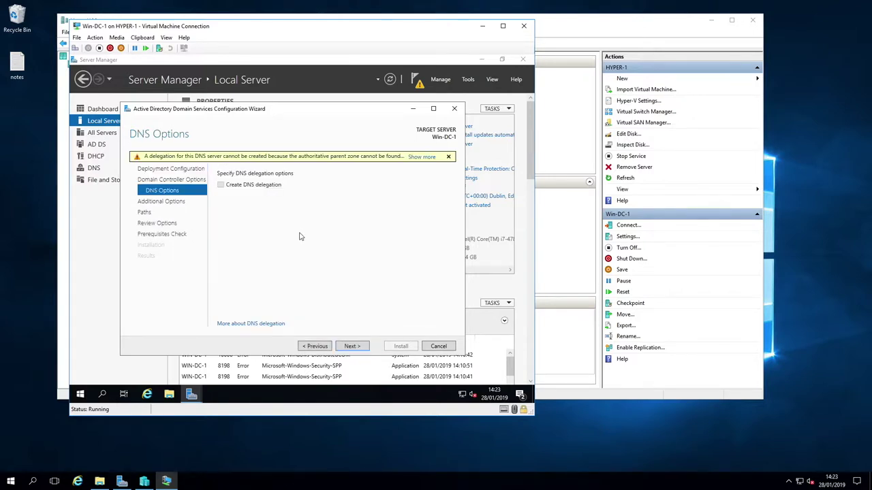
click(352, 345)
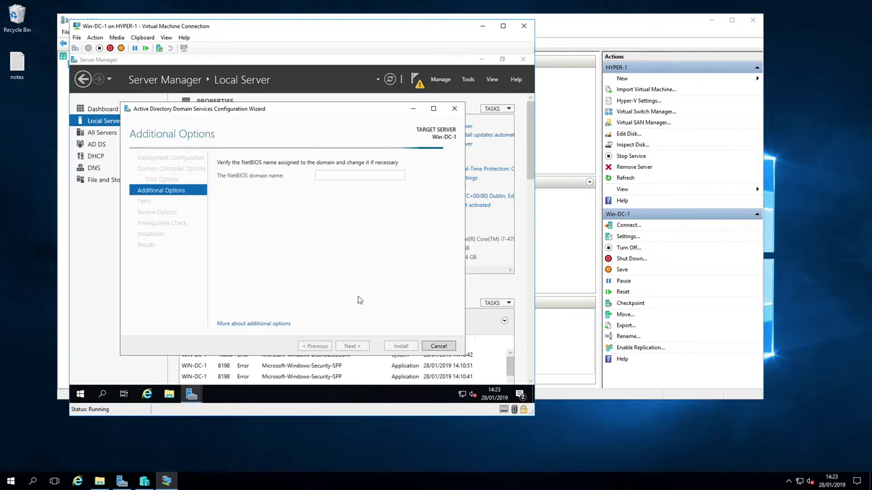
key(Return)
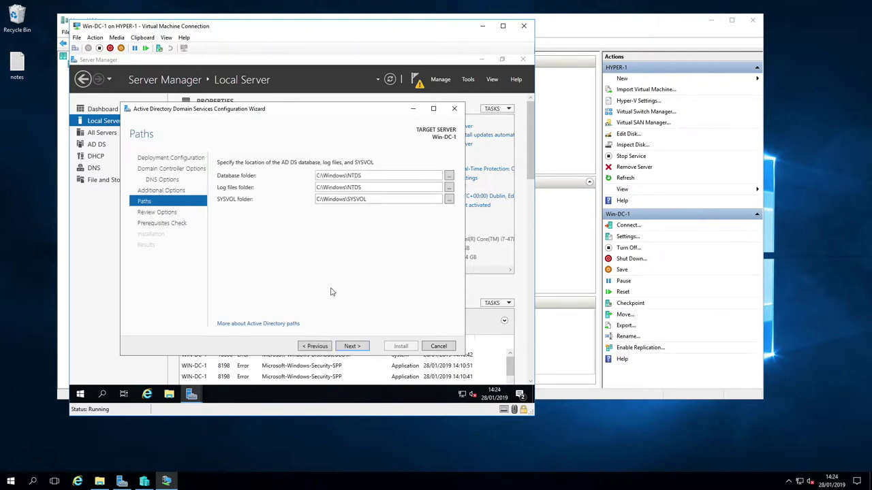
click(359, 348)
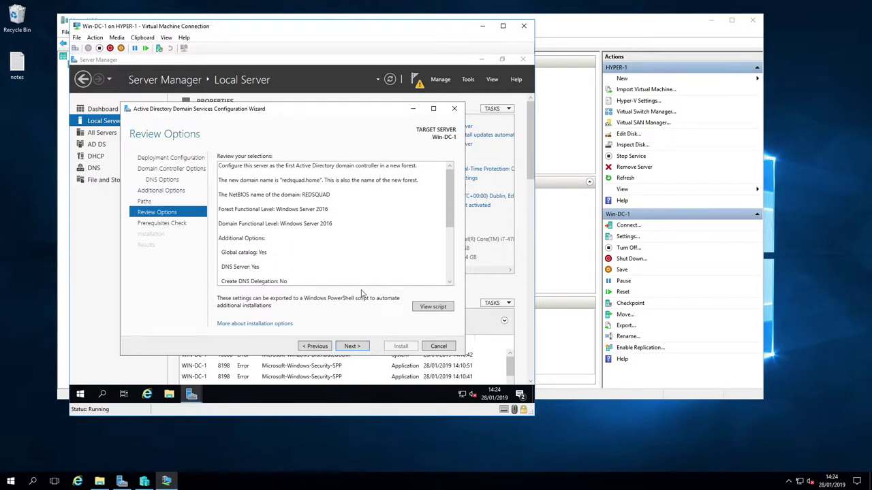
click(441, 312)
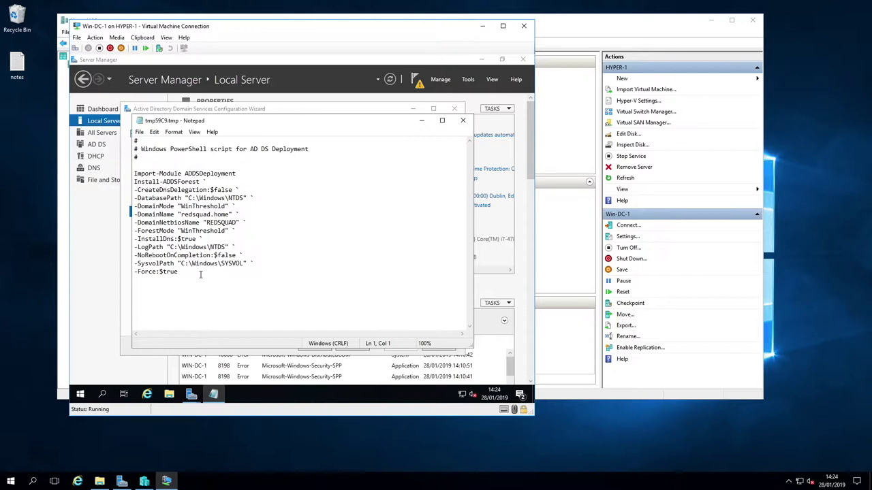
Check the redsquad.home domain in the script, close Notepad, and go to Prerequisites Check
drag(180, 215, 243, 214)
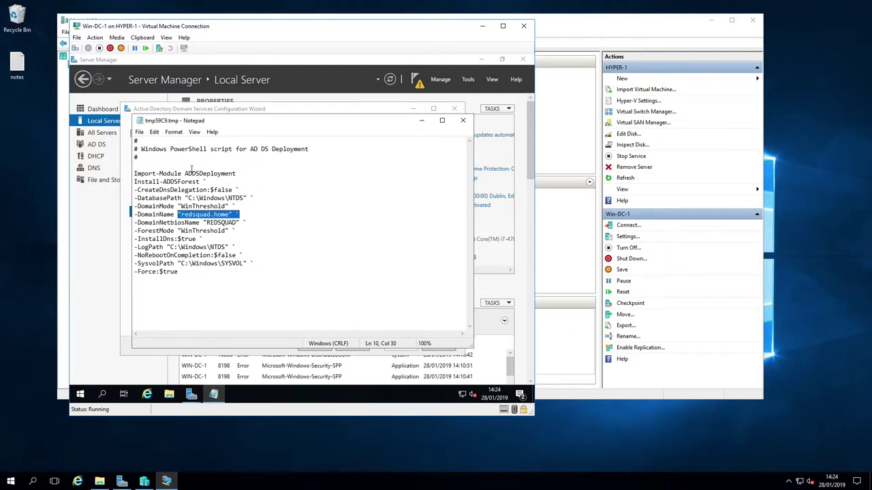
click(462, 120)
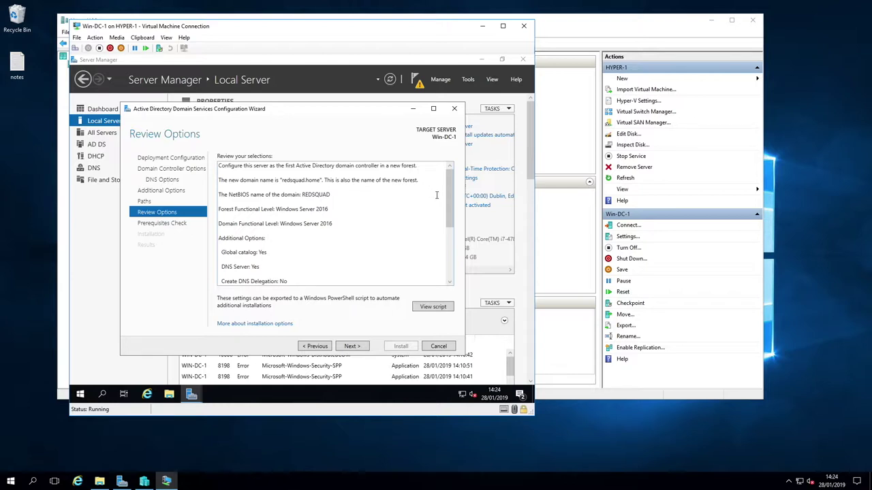
click(359, 347)
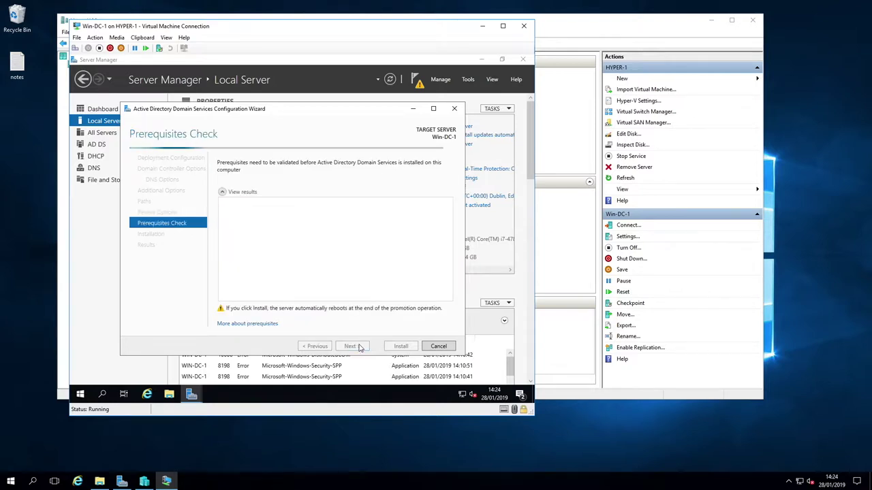
Review the passed prerequisite results and install AD DS on Win-DC-1
scroll(382, 276, down, 1)
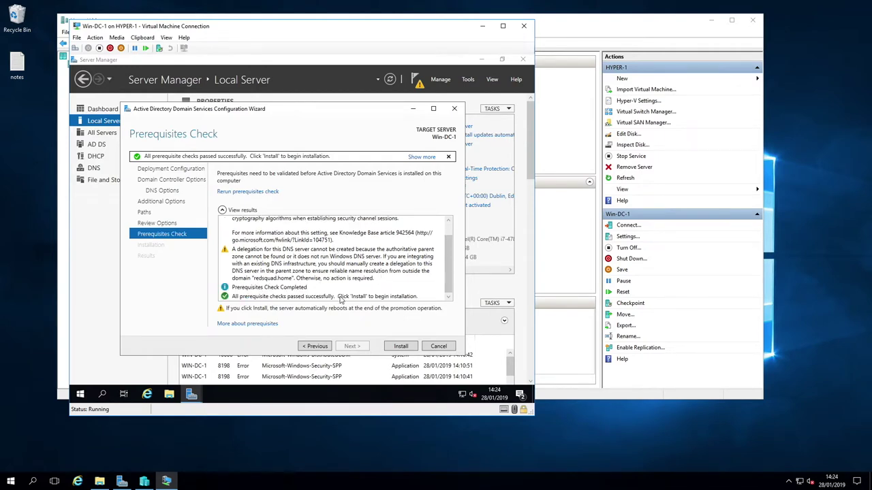
click(402, 348)
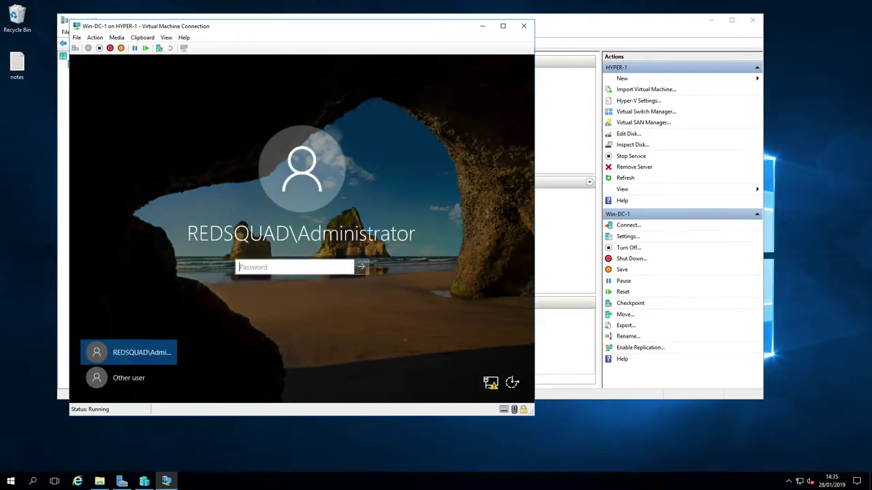
Sign in as REDSQUAD domain administrator and complete DHCP post-install configuration, authorizing the server
text(*********)
key(Return)
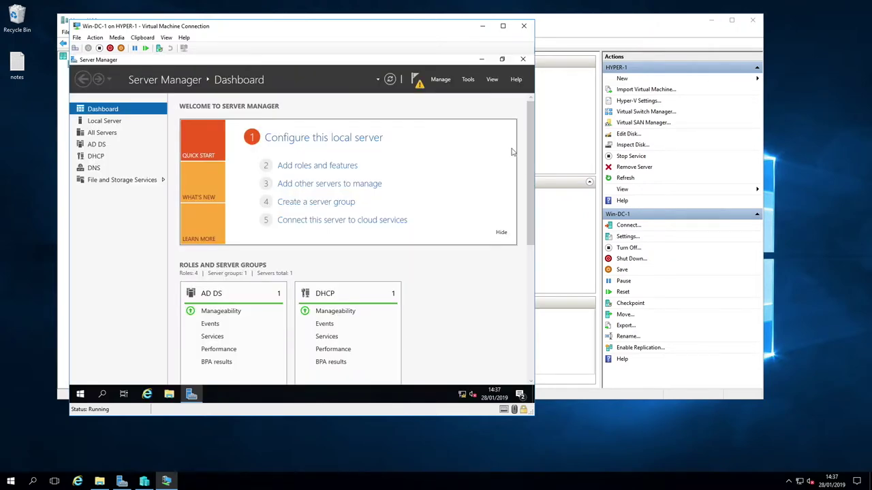
click(418, 83)
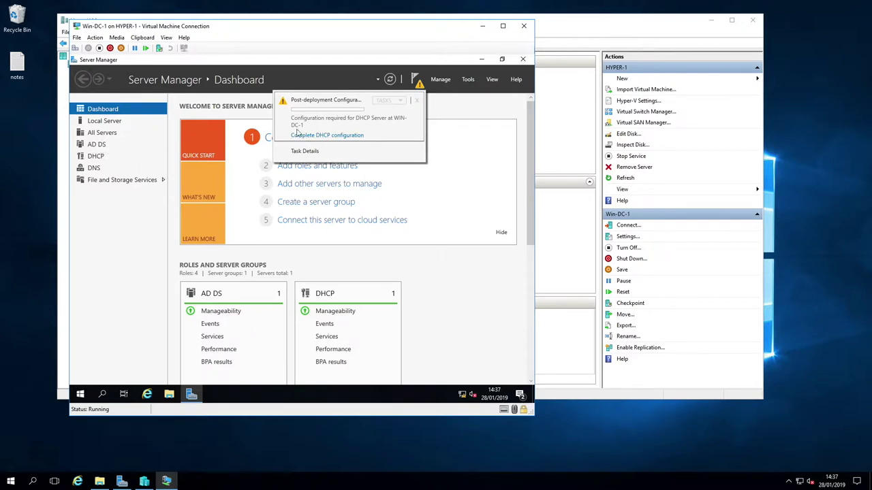
click(337, 138)
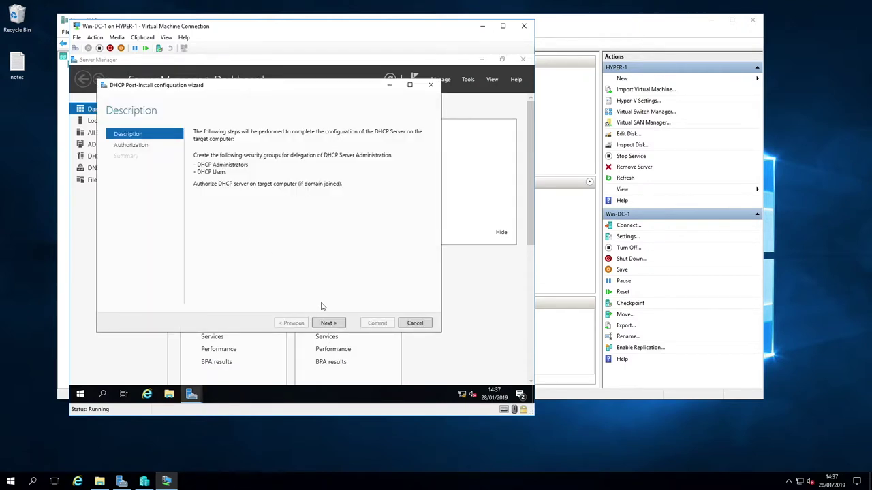
click(333, 326)
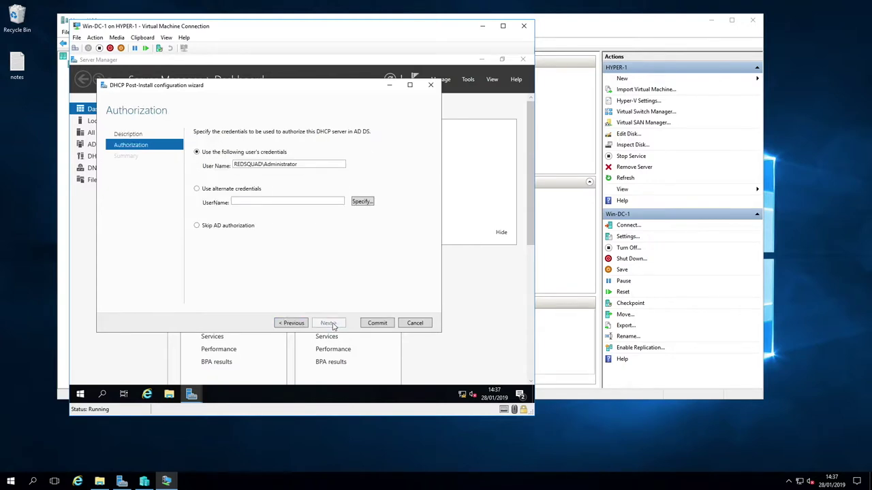
click(379, 323)
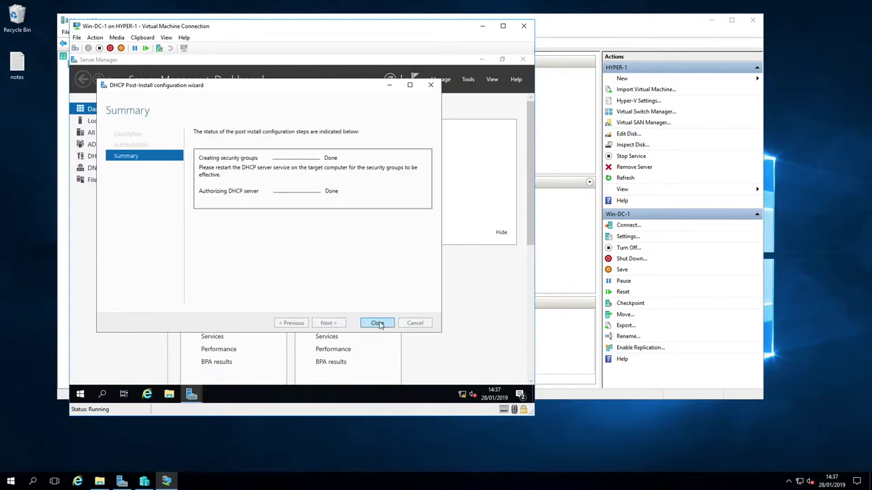
click(379, 325)
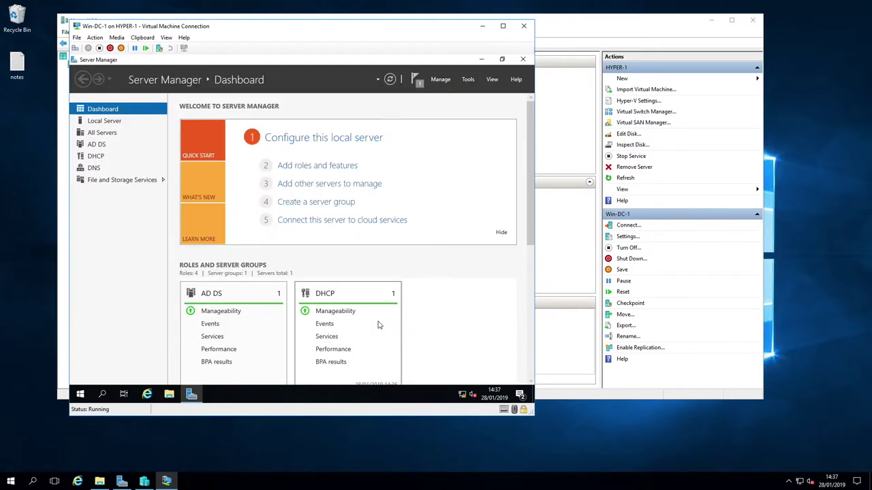
Open and enlarge the DHCP console, then start a new IPv4 scope on win-dc-1.redsquad.home
click(468, 79)
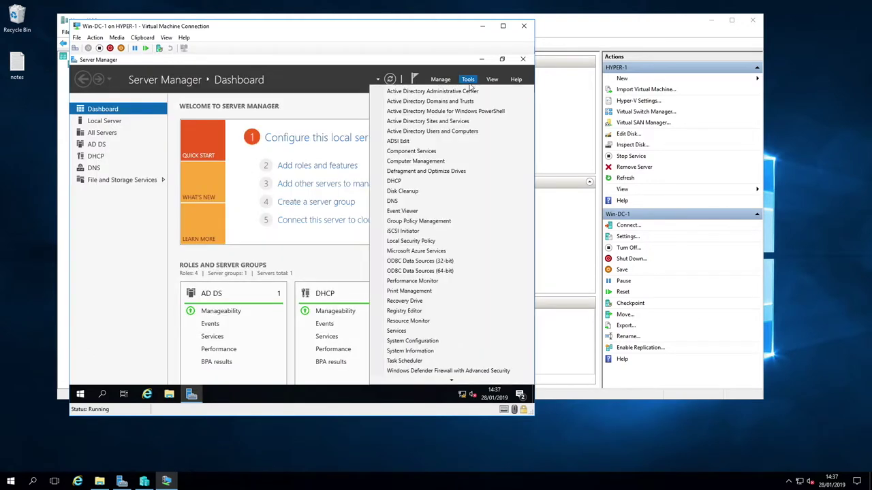
click(395, 182)
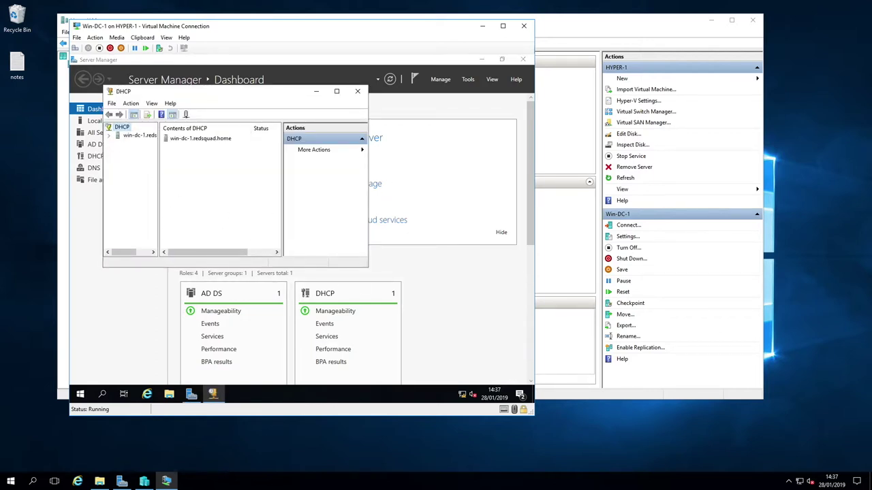
drag(370, 269, 444, 304)
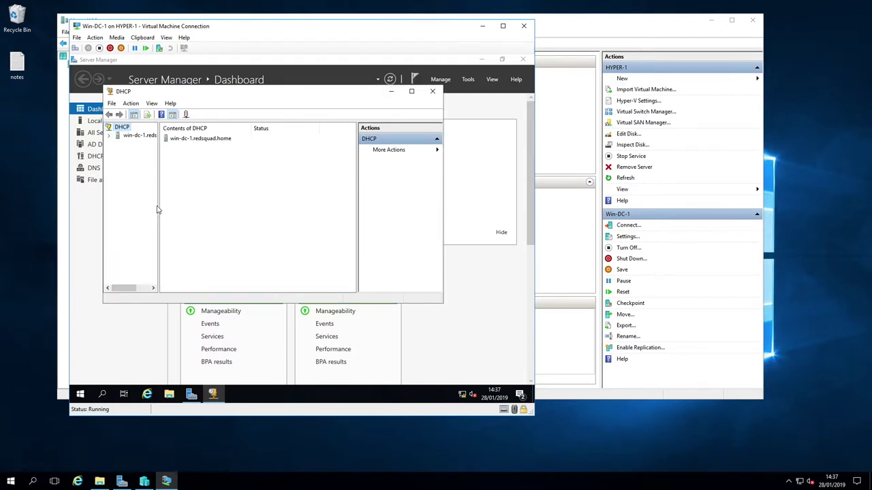
drag(159, 210, 186, 207)
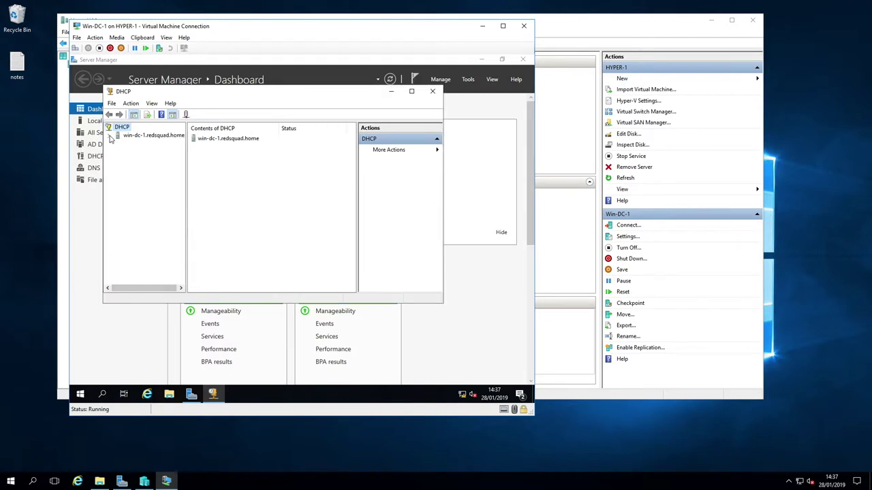
click(108, 135)
right_click(137, 145)
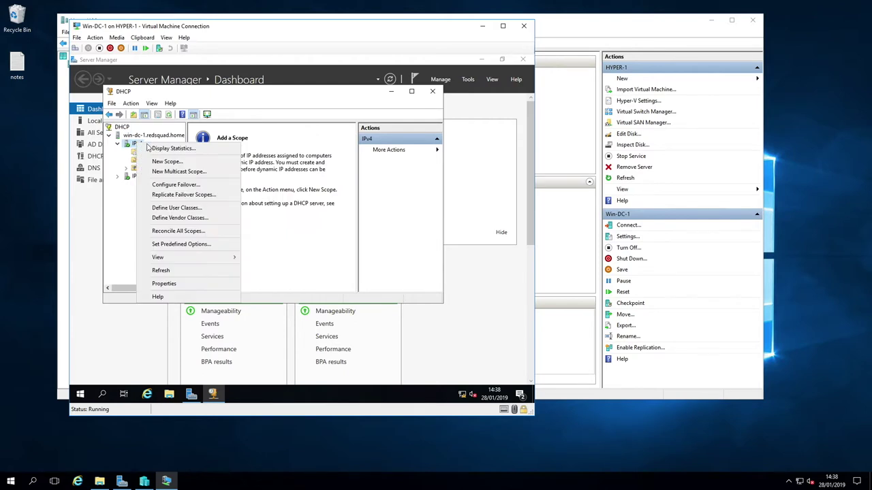
click(172, 165)
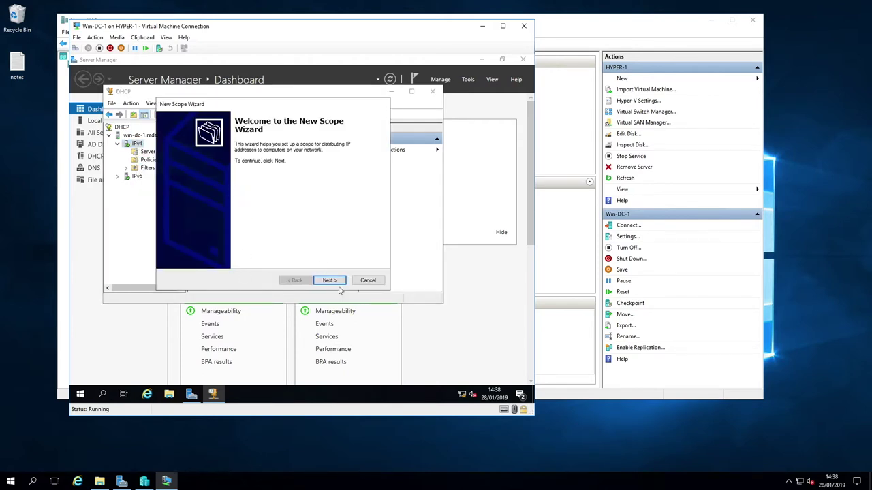
Name the scope 'rede' with range 192.168.5.100–192.168.5.115 and mask 255.255.255.0
click(332, 280)
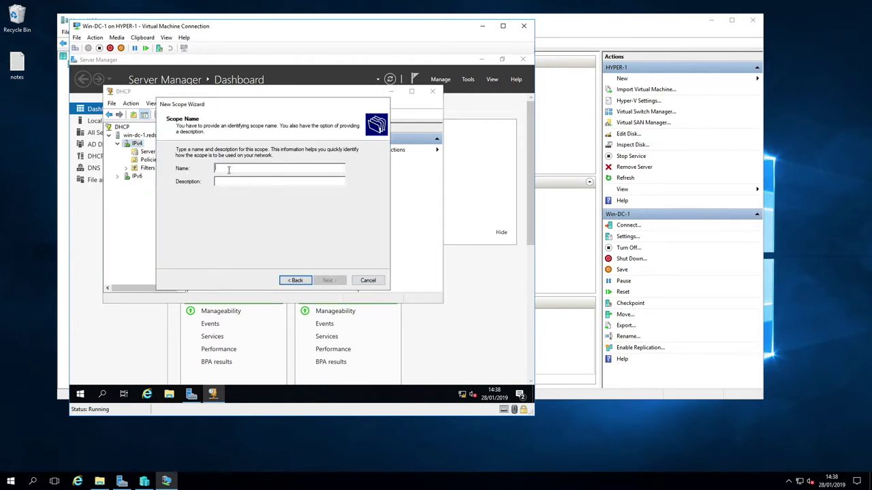
text(rede)
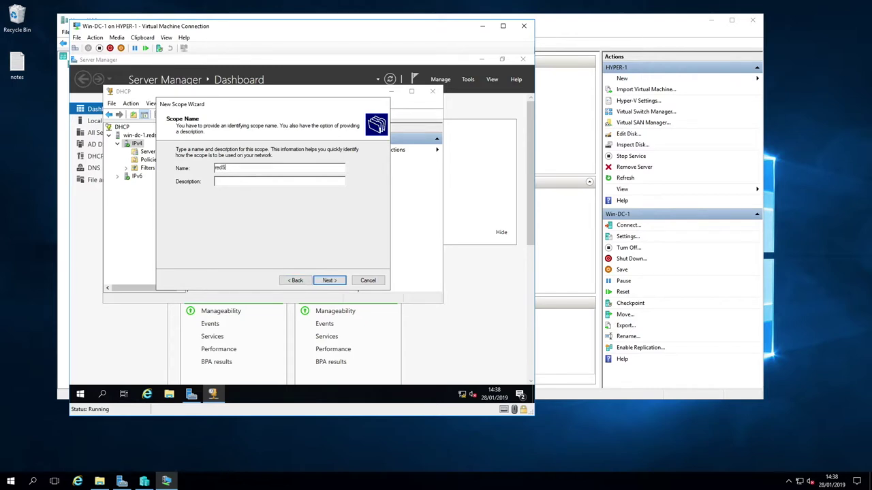
click(337, 284)
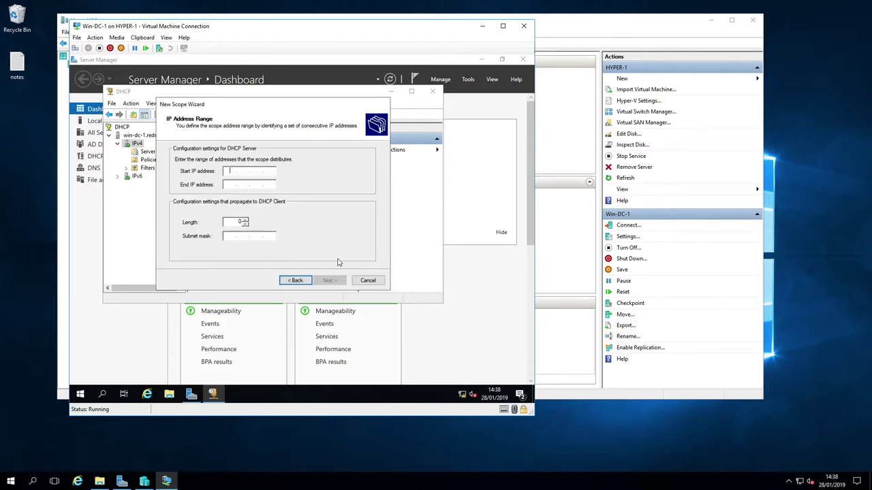
text(192.167.8)
key(BackSpace)
key(BackSpace)
text(8 . 5 . 100)
click(229, 184)
text(1)
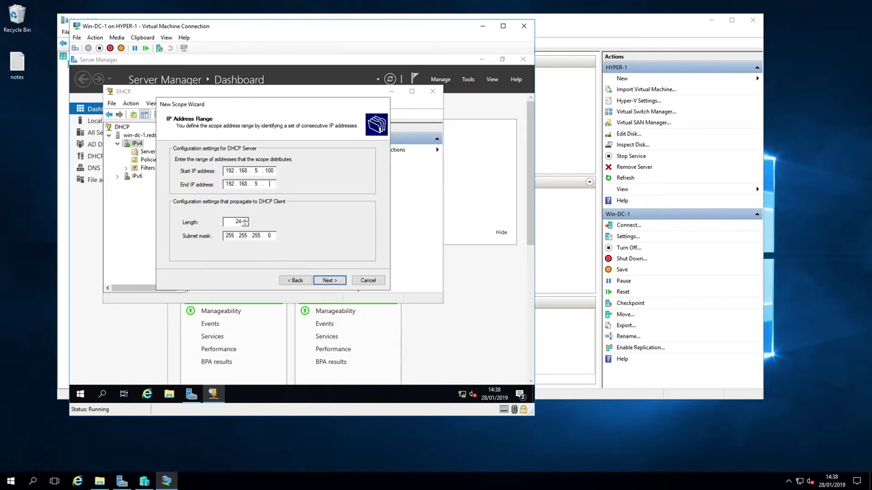
text(15)
click(329, 280)
Skip exclusions, keep the 8-day lease, and add router 192.168.5.254 as default gateway
click(329, 281)
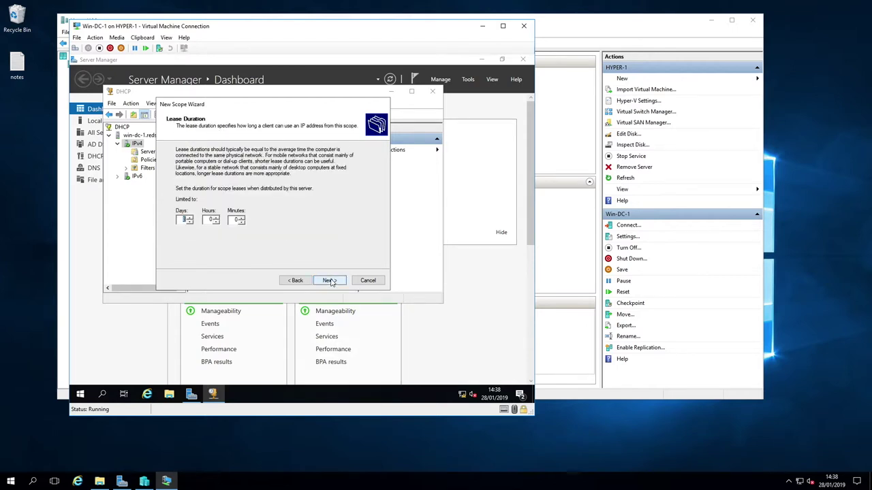
click(329, 280)
click(330, 280)
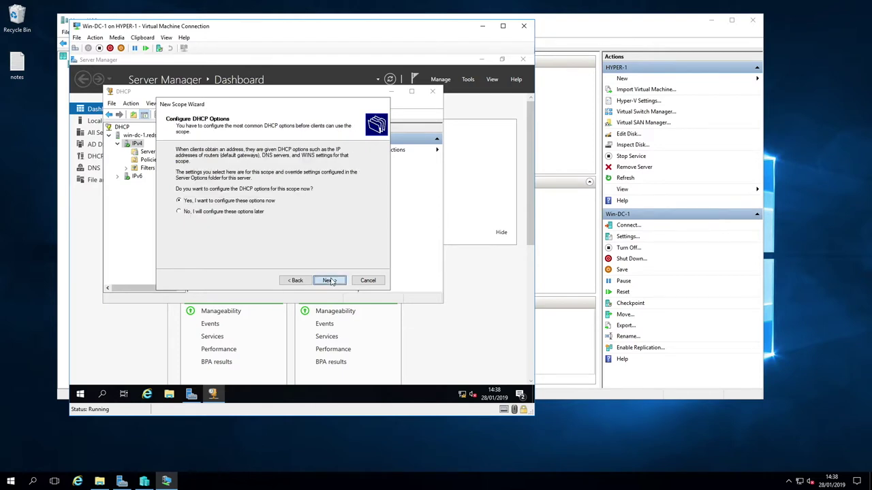
text(192 . 168 . 5 . 254)
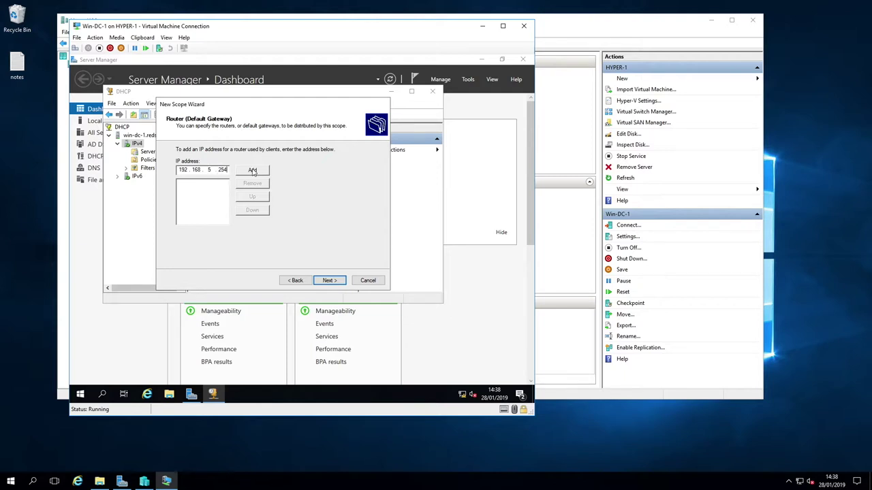
click(252, 169)
click(334, 280)
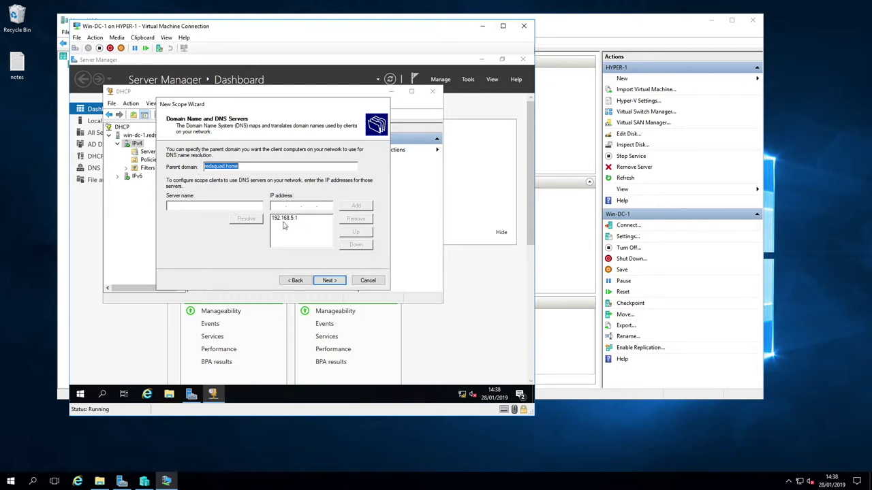
Keep redsquad.home DNS server 192.168.5.1, skip WINS, activate the scope, and close DHCP
click(330, 280)
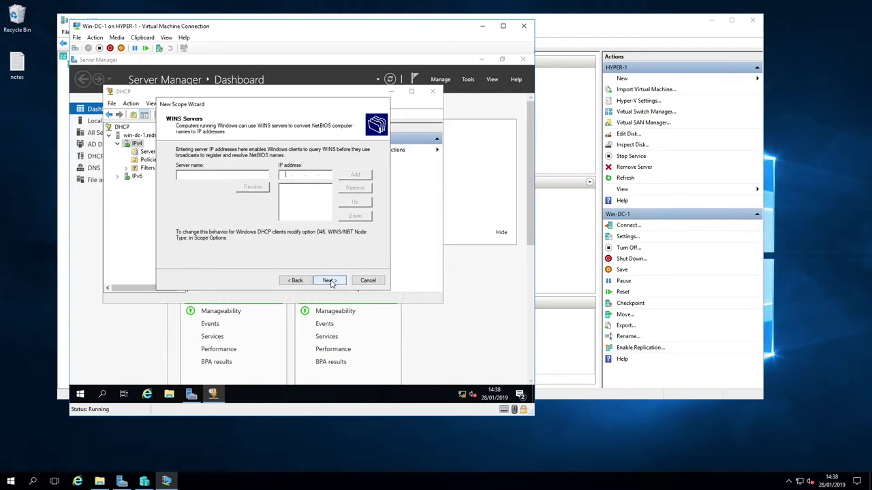
click(333, 282)
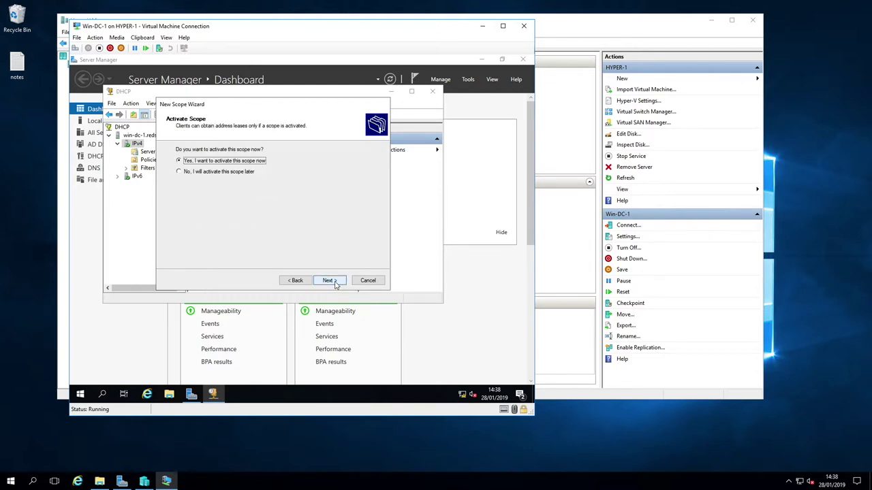
click(334, 284)
click(337, 284)
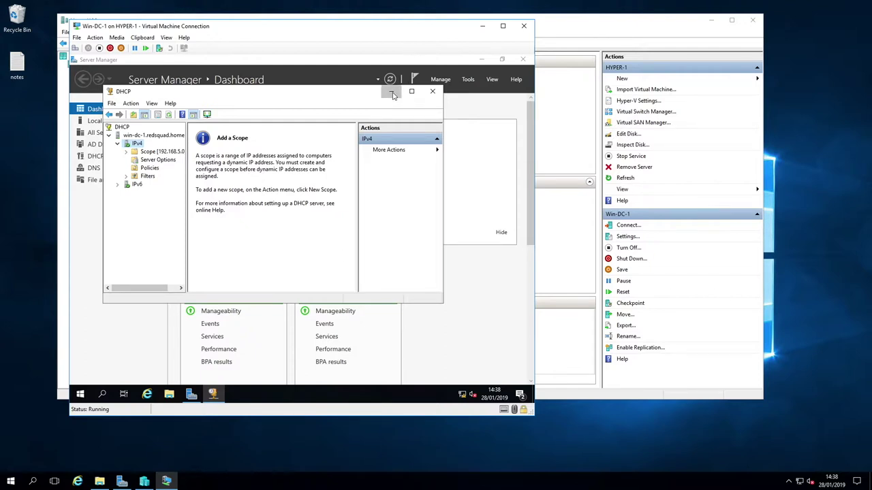
click(432, 91)
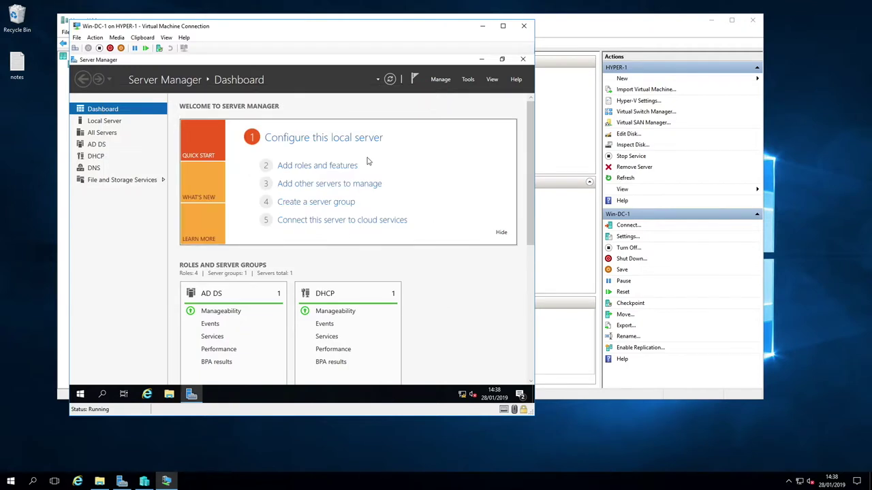
click(468, 79)
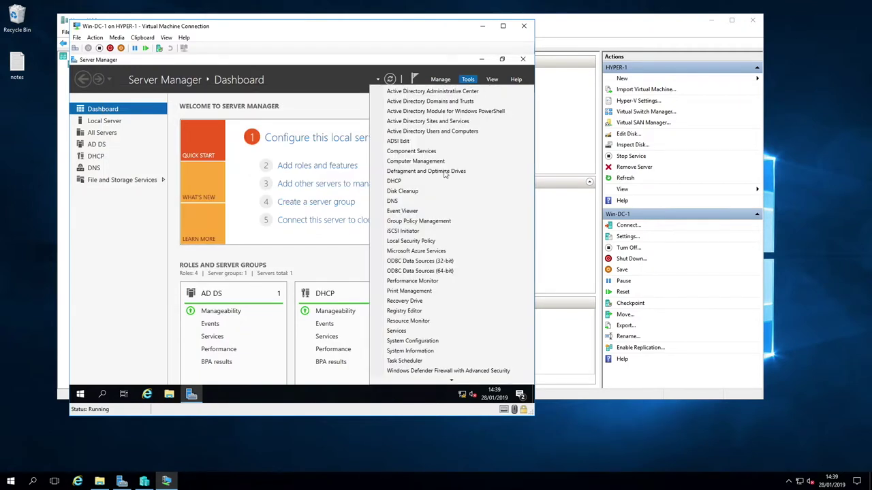
click(395, 201)
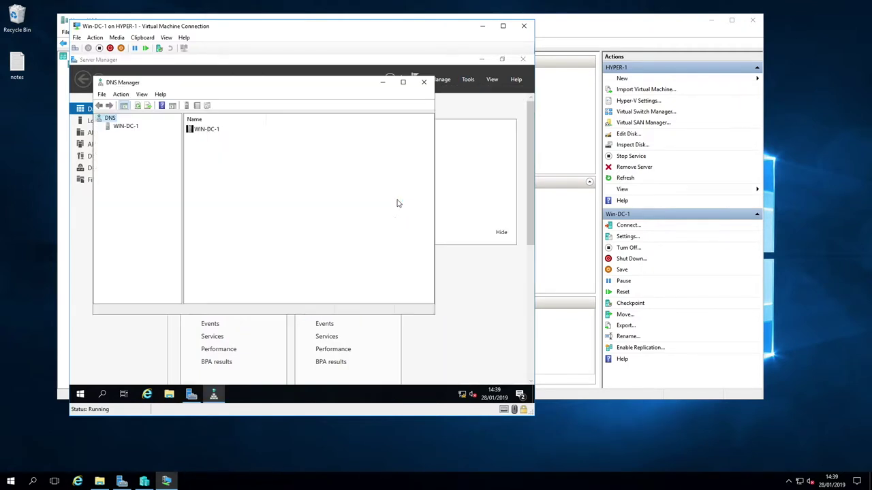
click(122, 128)
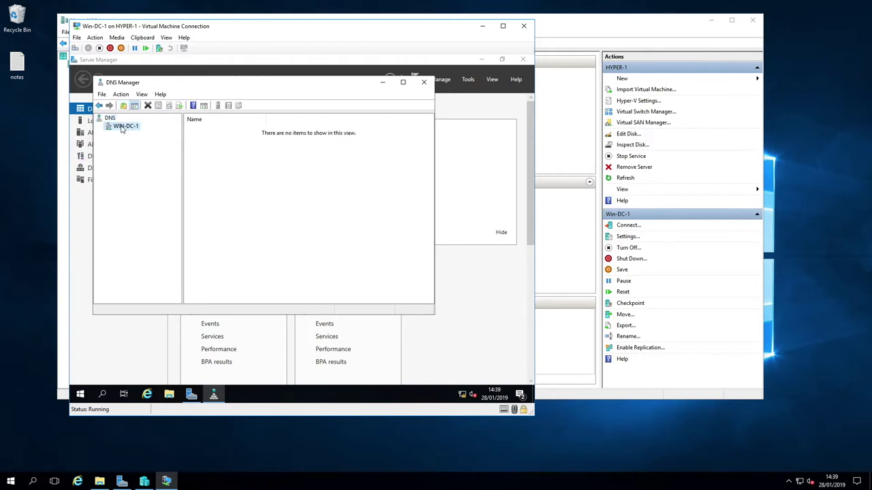
right_click(122, 128)
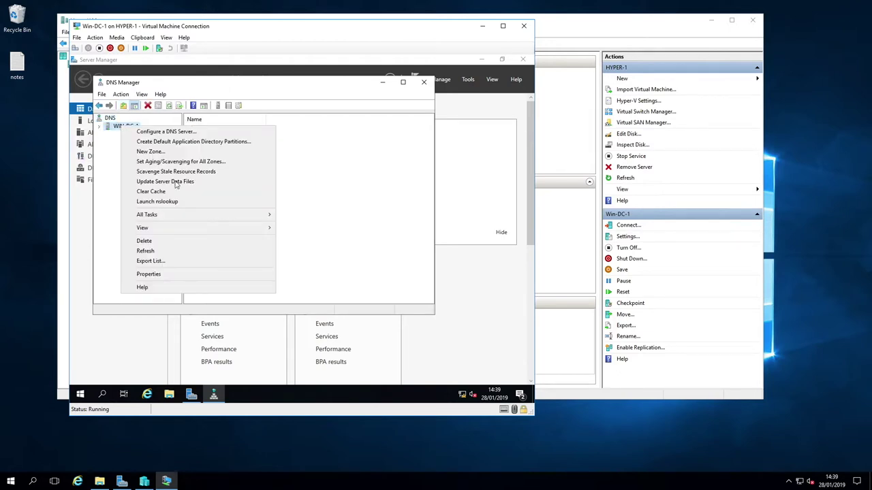
click(161, 273)
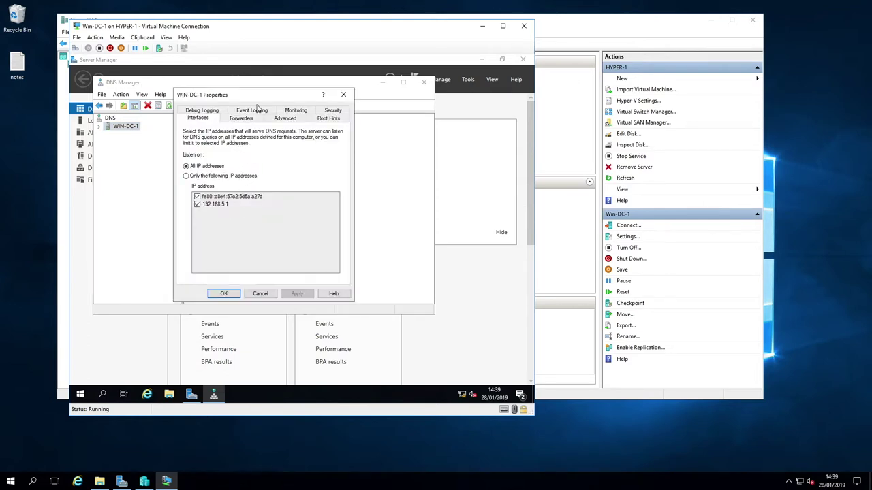
click(244, 120)
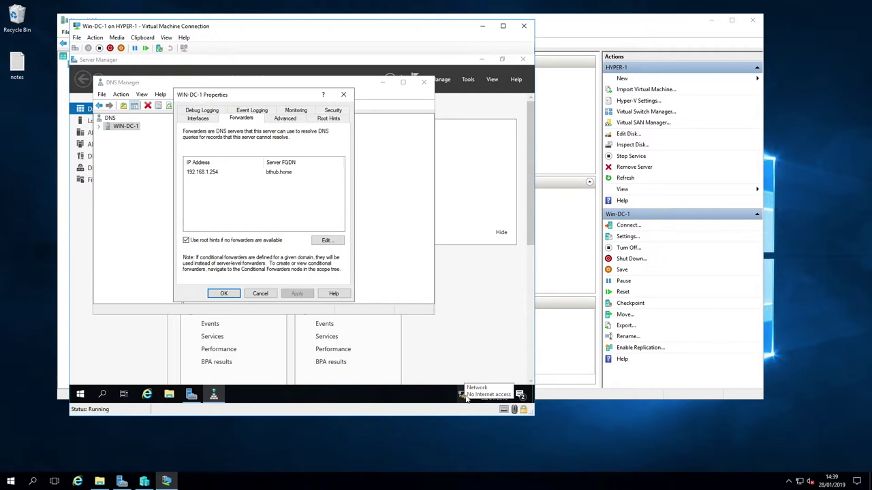
click(204, 172)
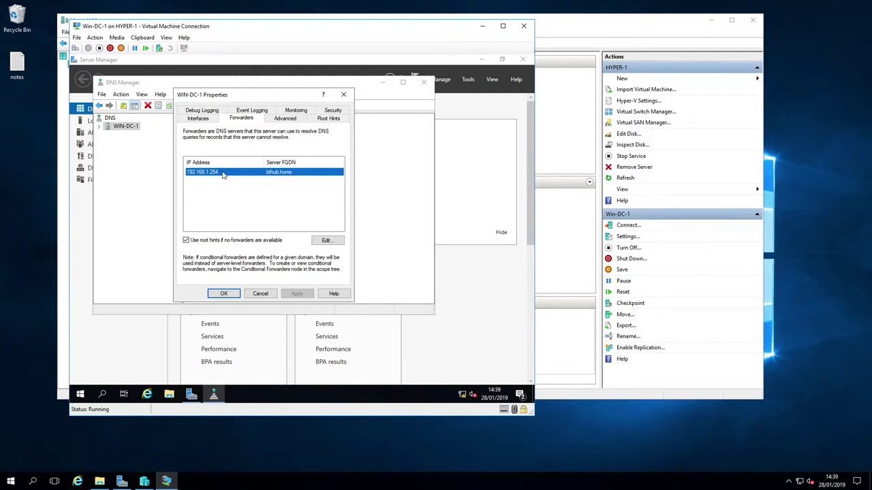
click(225, 294)
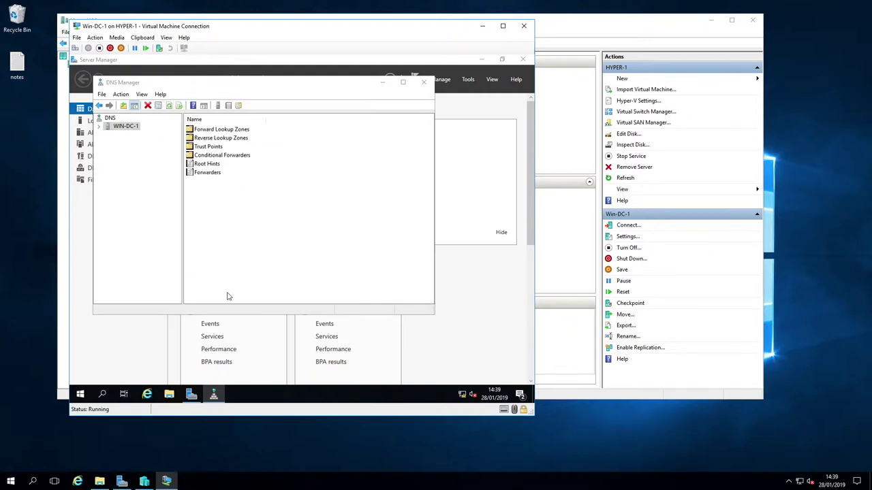
click(426, 84)
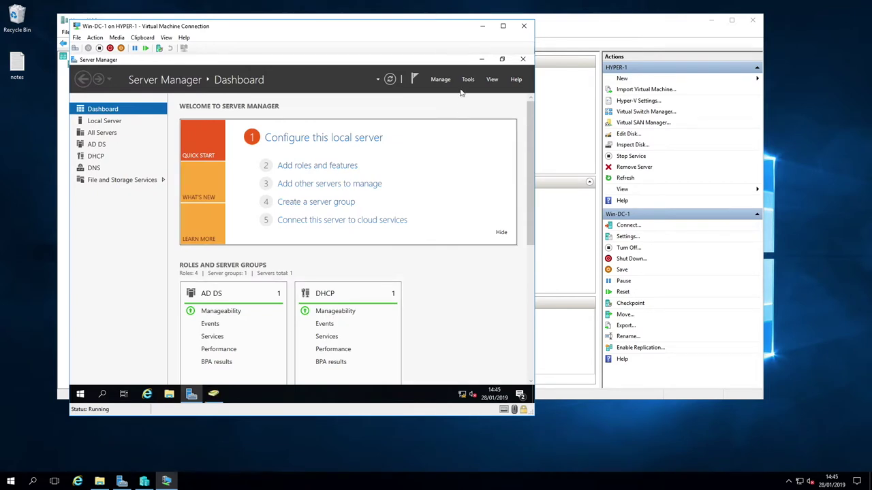
Launch Active Directory Administrative Center and enable the Recycle Bin for redsquad (local)
click(469, 81)
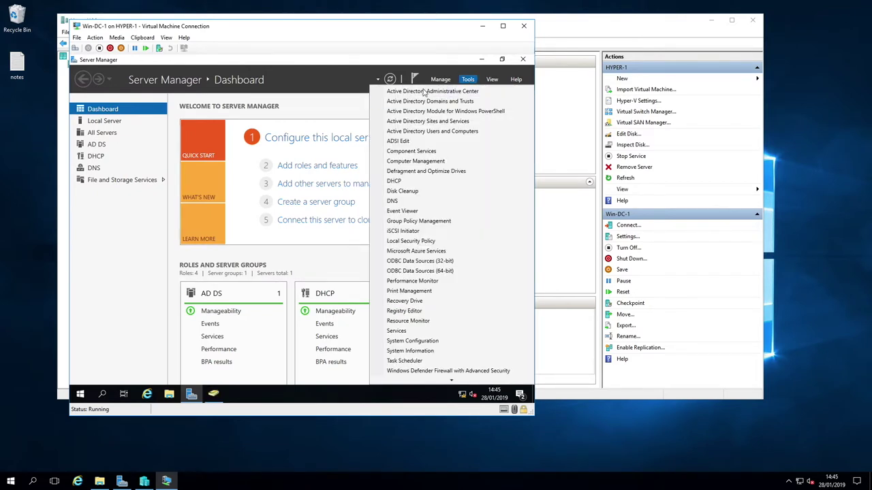
click(462, 95)
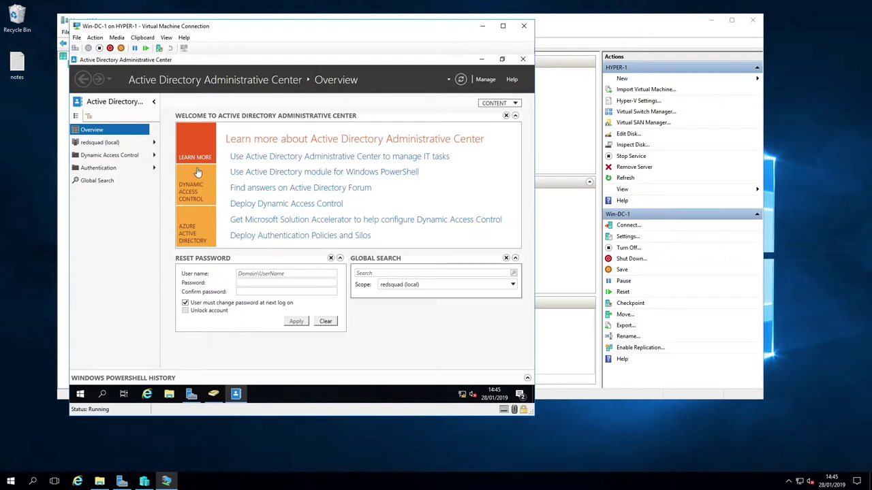
click(99, 143)
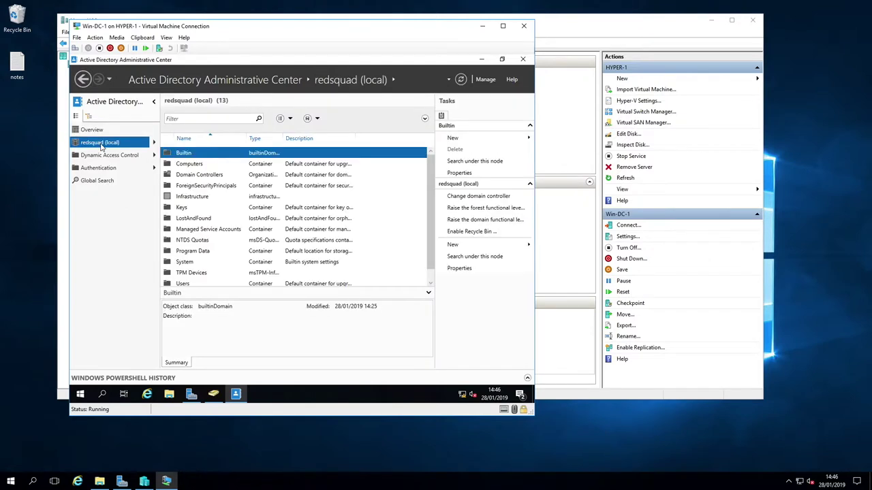
click(480, 233)
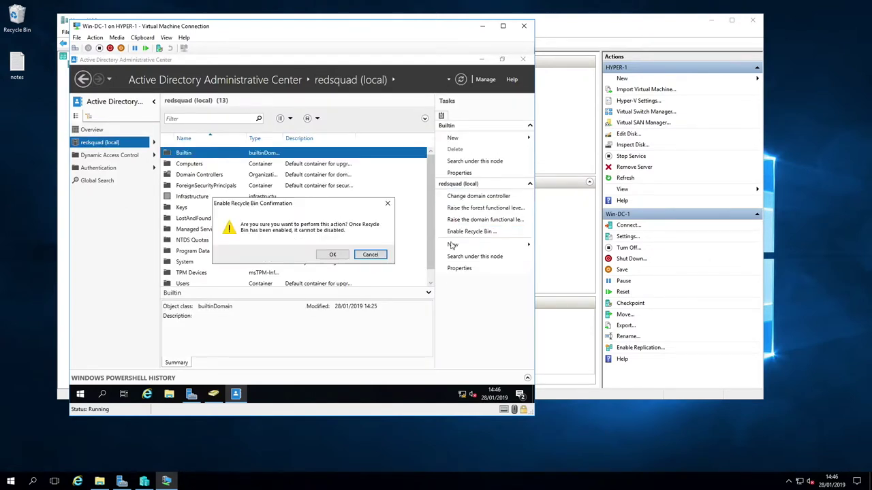
click(333, 256)
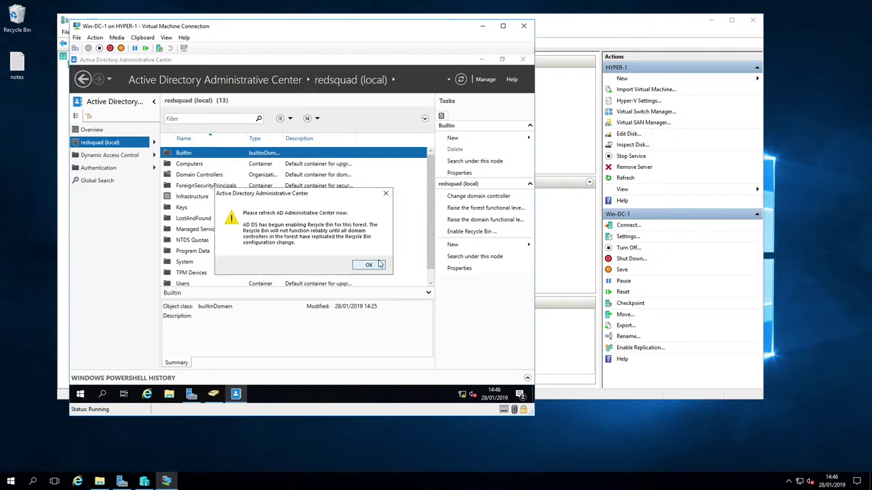
click(372, 266)
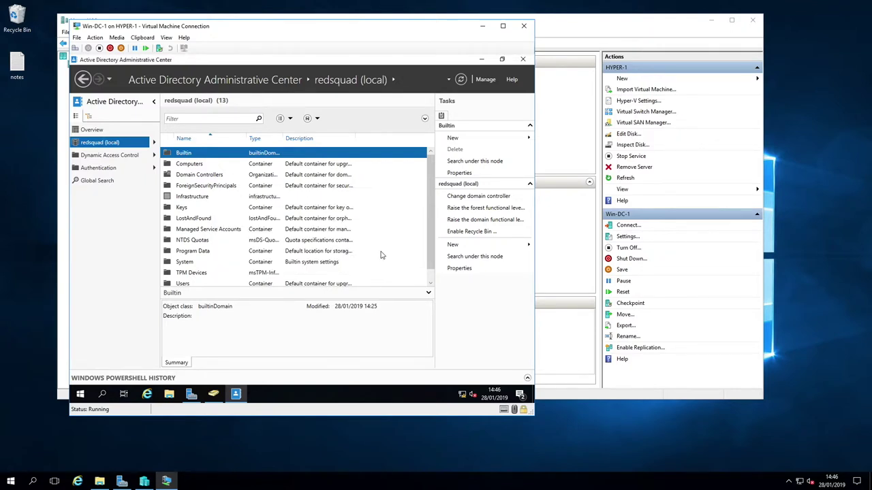
Create a new organizational unit named redTest under redsquad (local)
right_click(114, 143)
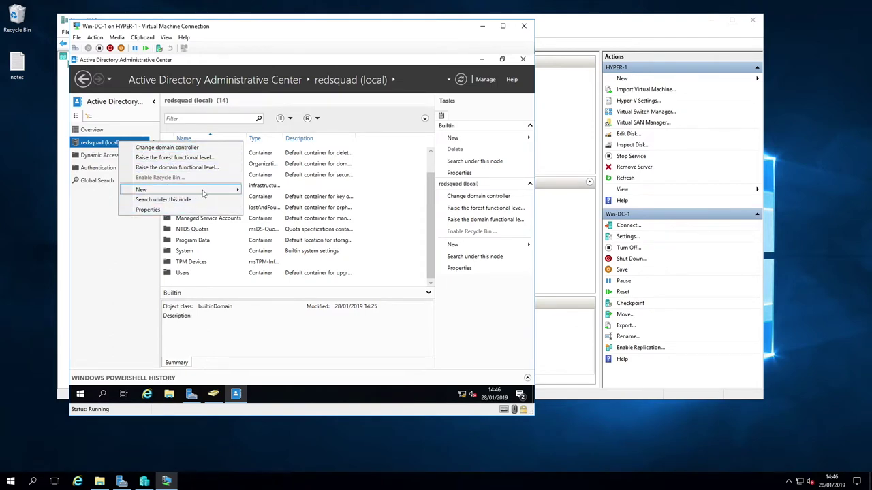
mouse_move(238, 190)
click(288, 190)
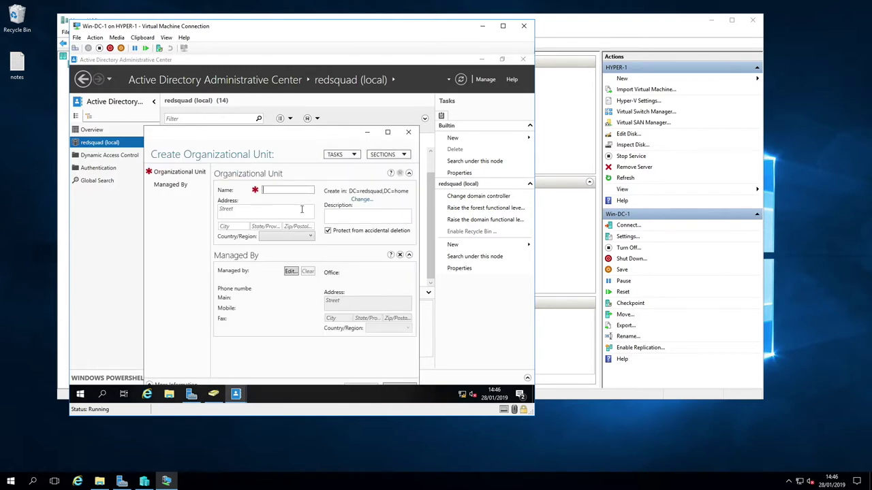
text(res)
text(Test)
drag(272, 139, 269, 94)
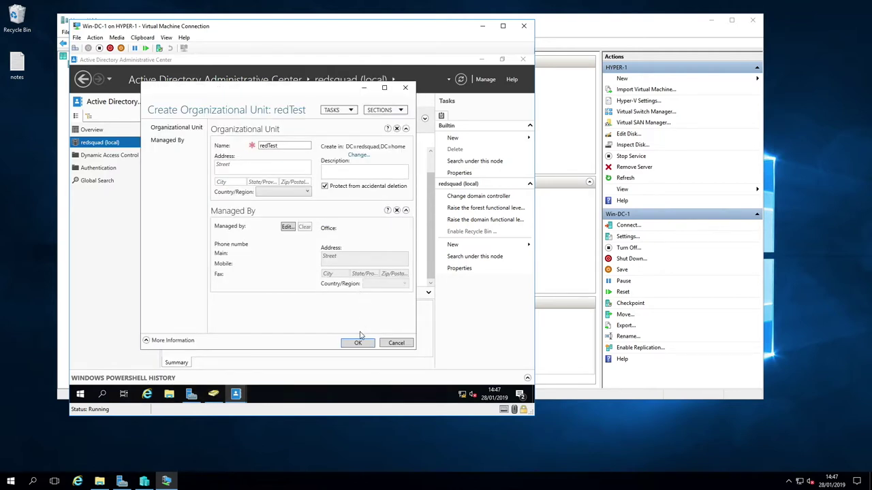
click(355, 343)
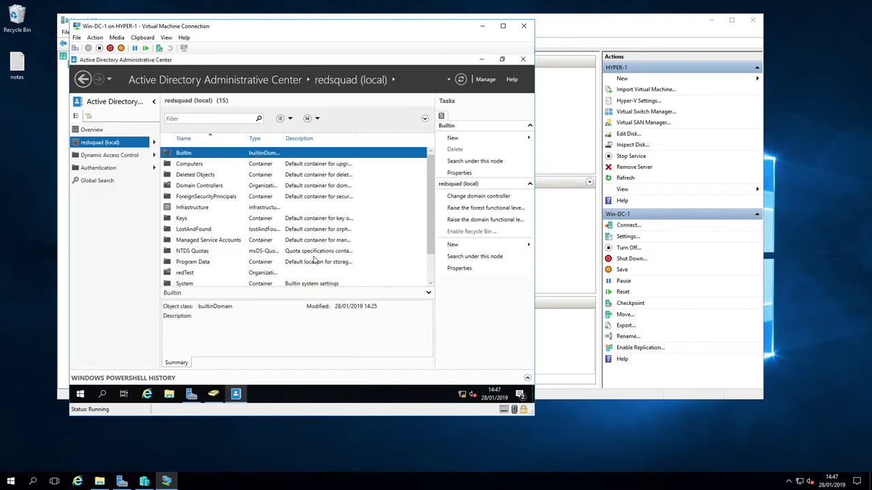
Create a new group named xwing in the redTest unit
right_click(184, 274)
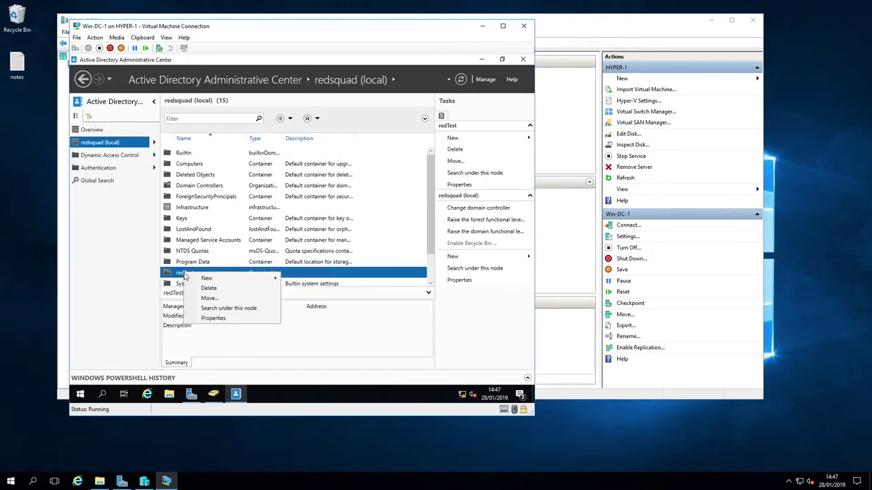
mouse_move(244, 279)
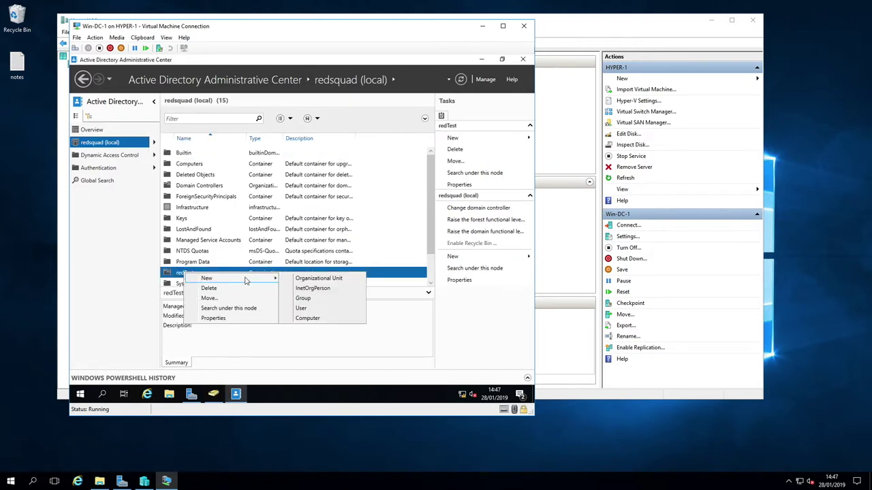
click(304, 298)
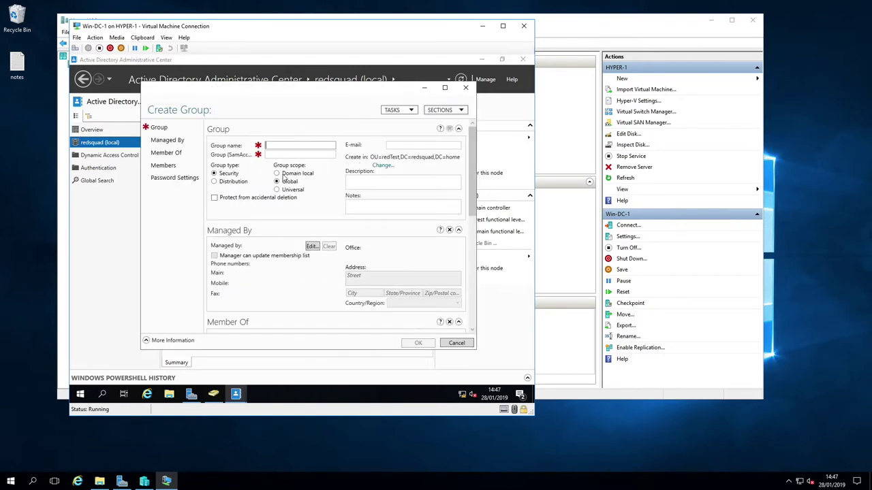
text(xwin)
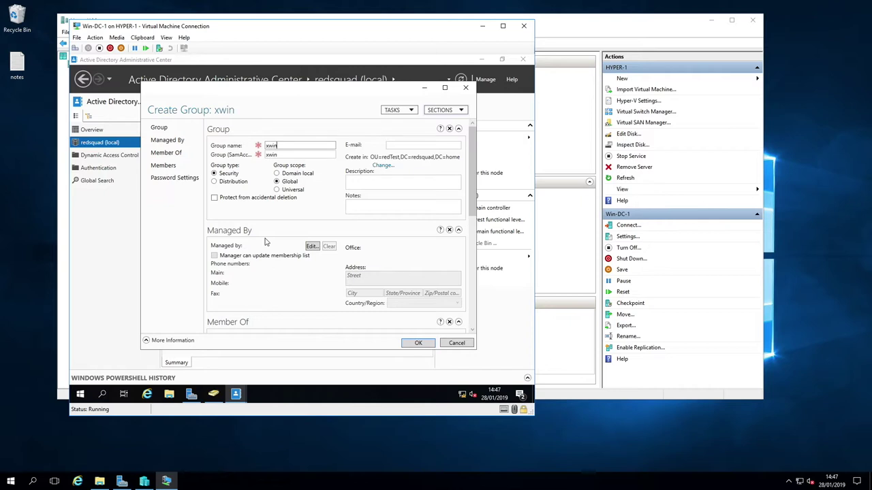
text(g)
click(413, 343)
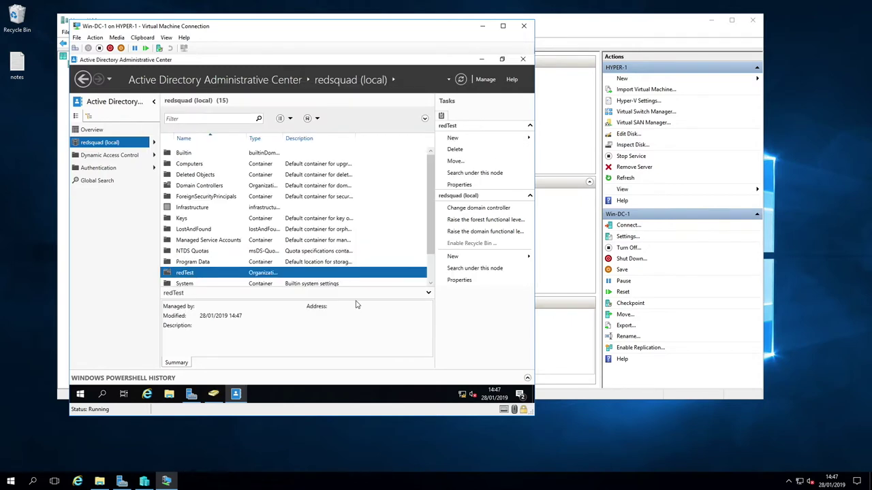
Open the redTest unit and begin a new user account inside it
scroll(239, 284, down, 1)
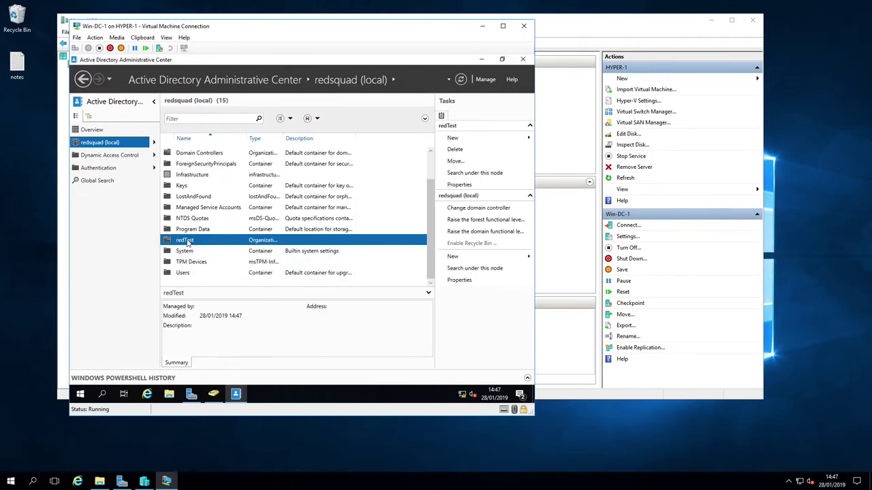
double_click(187, 242)
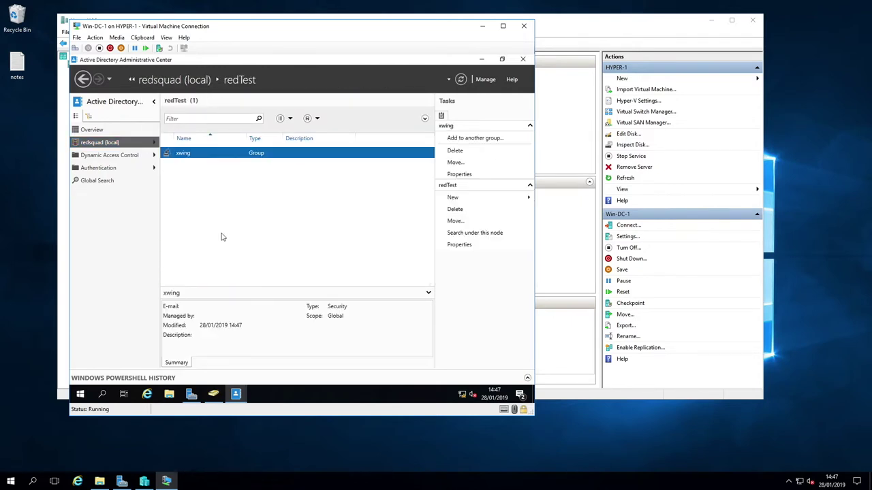
right_click(185, 155)
click(176, 169)
right_click(216, 182)
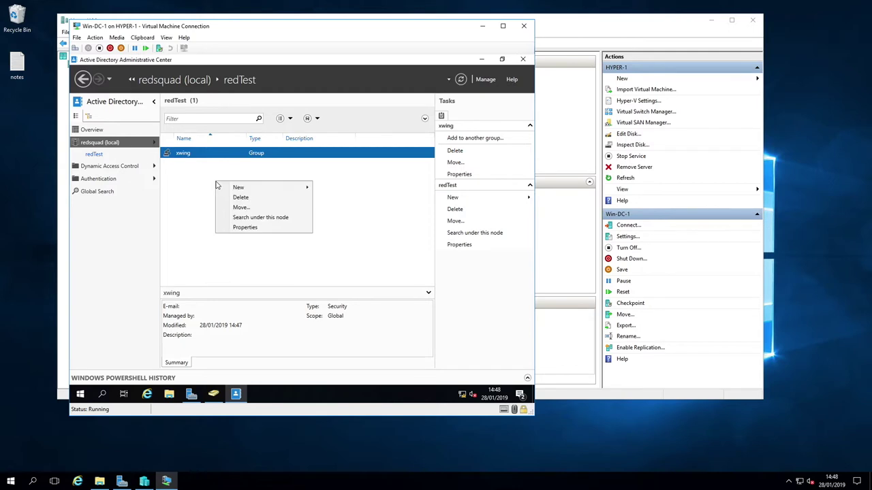
mouse_move(232, 191)
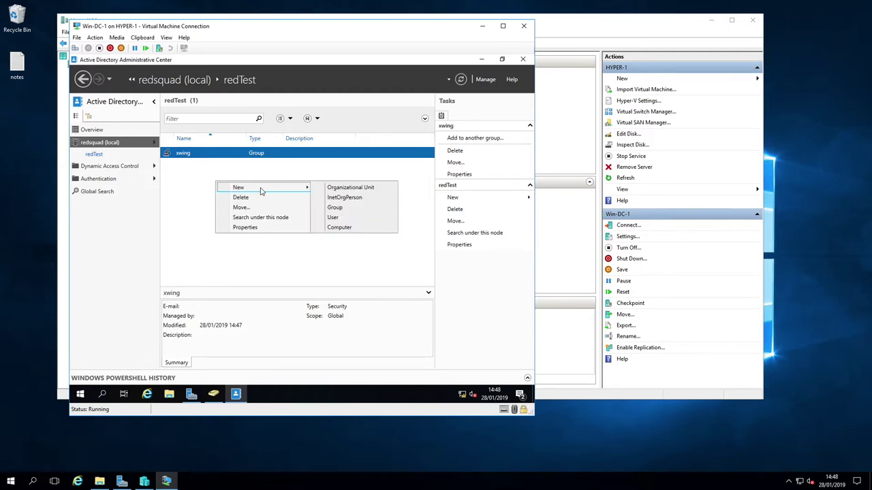
click(359, 219)
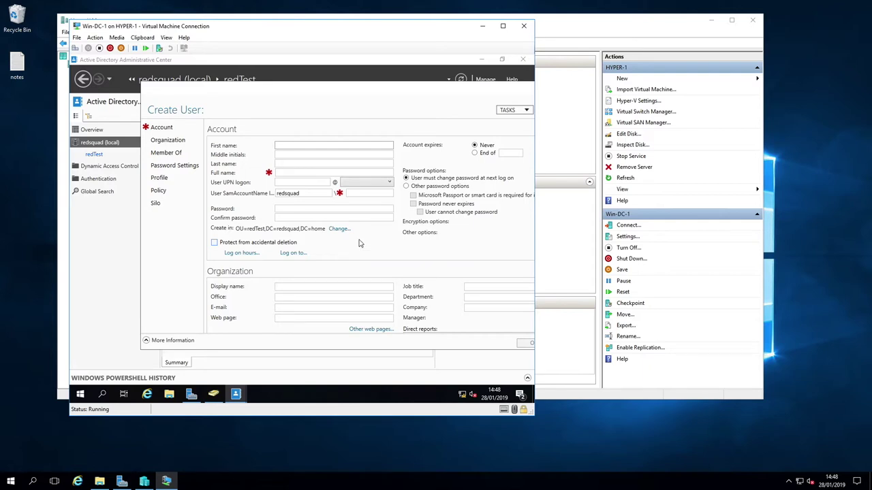
Enter wedge as full name and logon name, set a password, and create the user
click(283, 173)
text(wedge)
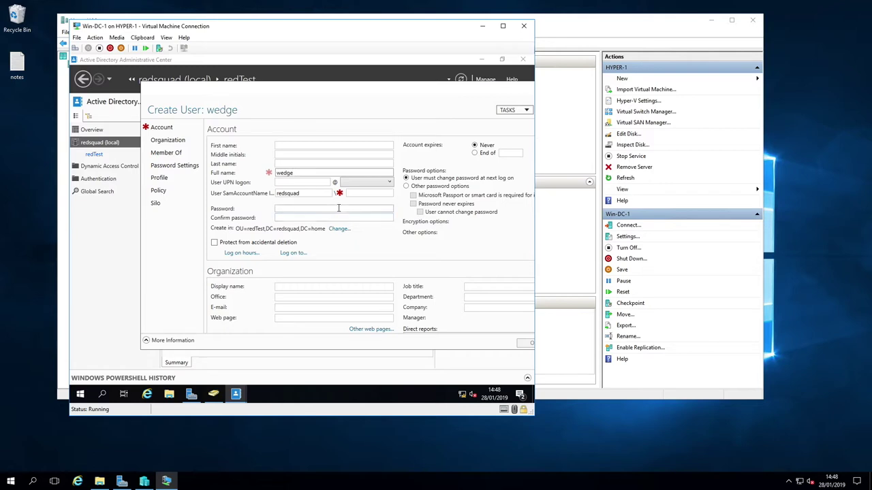
click(364, 194)
text(wedge)
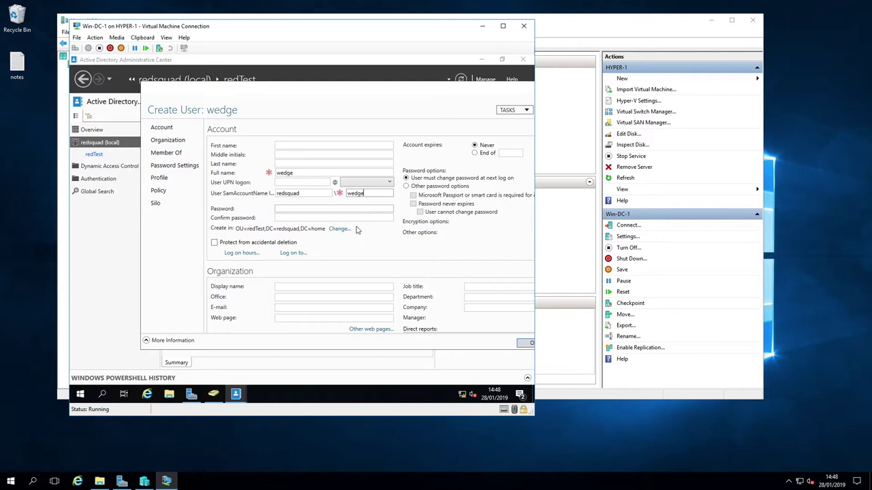
click(286, 209)
key(Tab)
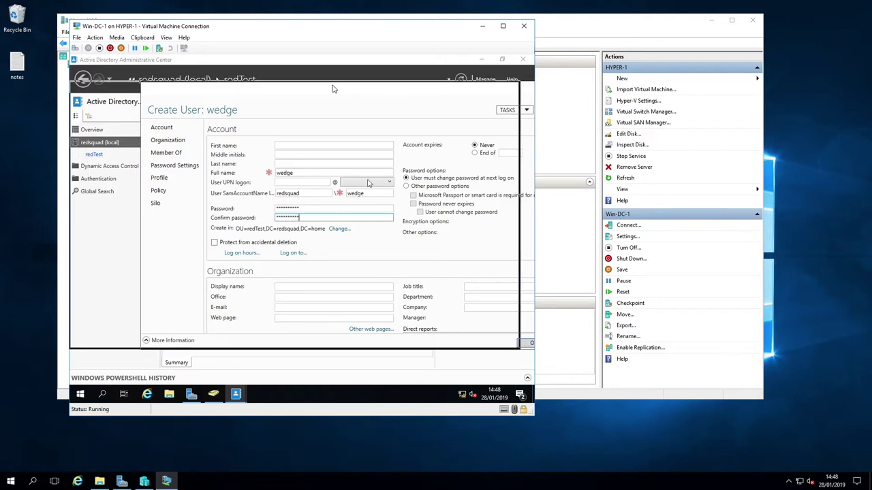
drag(333, 85, 263, 86)
click(462, 344)
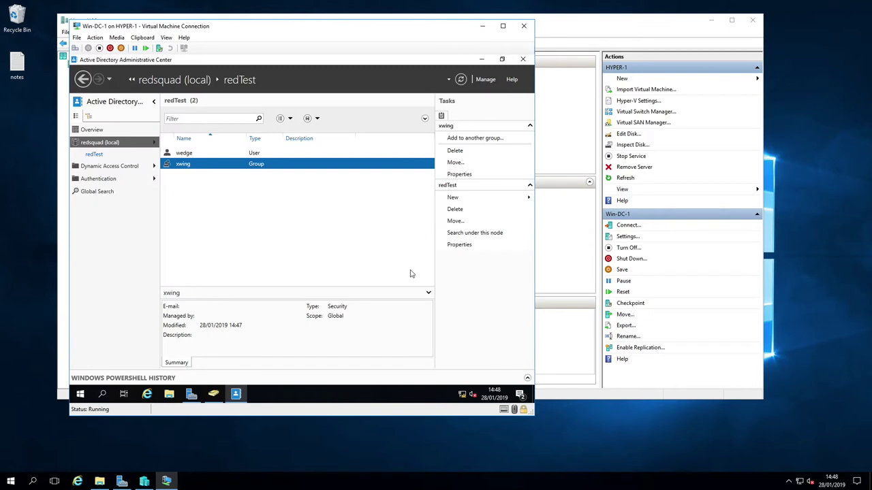
click(196, 155)
Add the user wedge to the xwing group
right_click(196, 156)
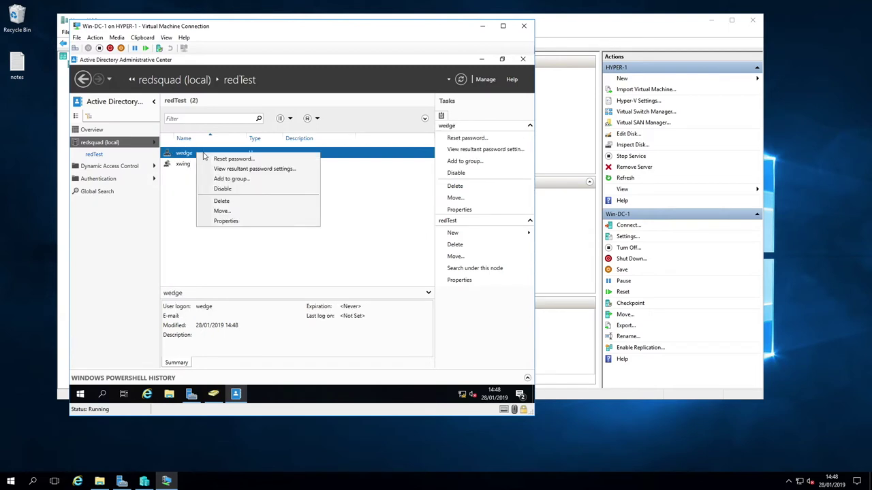
click(232, 178)
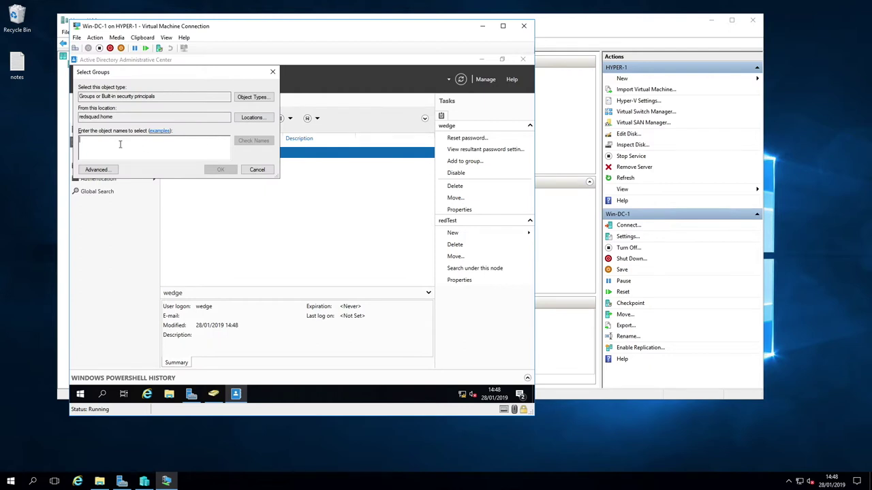
drag(120, 75, 167, 89)
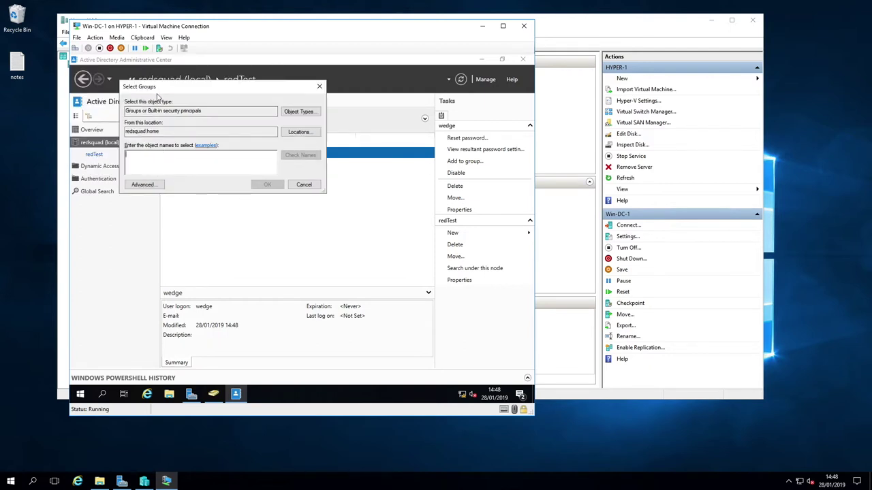
text(k)
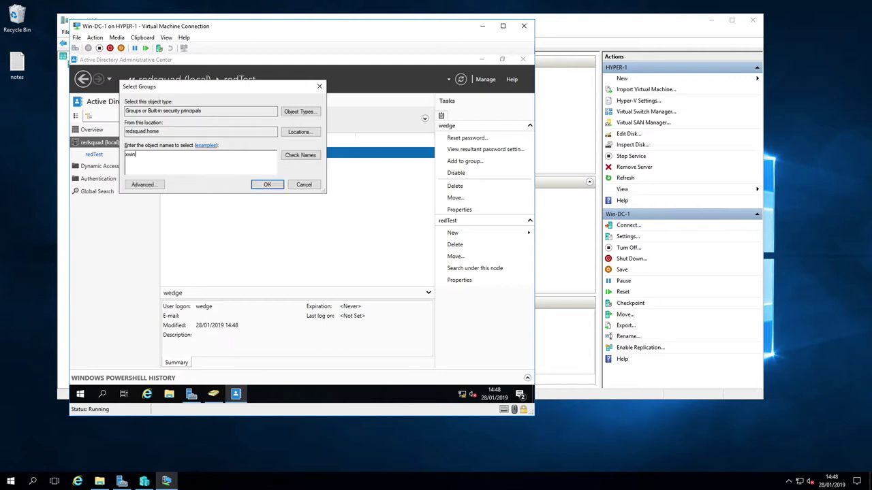
text(win)
click(301, 155)
click(268, 185)
In xwing's properties, add Domain Admins to its group membership and save
click(188, 167)
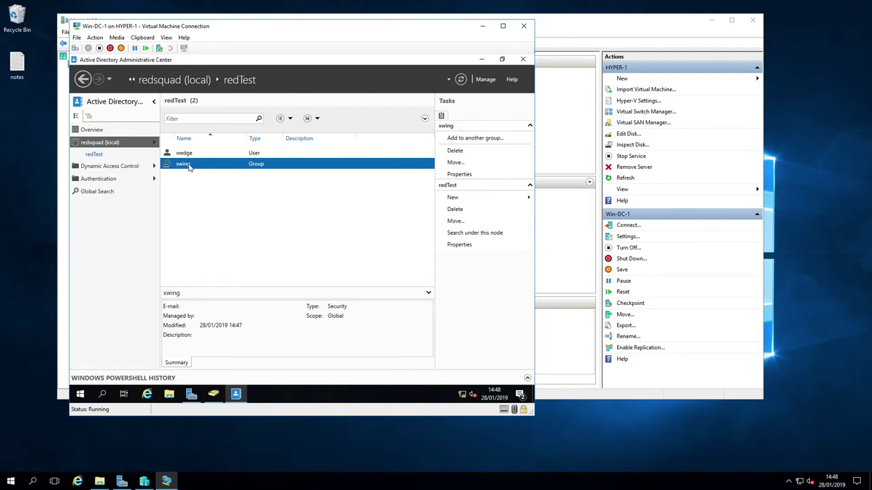
right_click(190, 167)
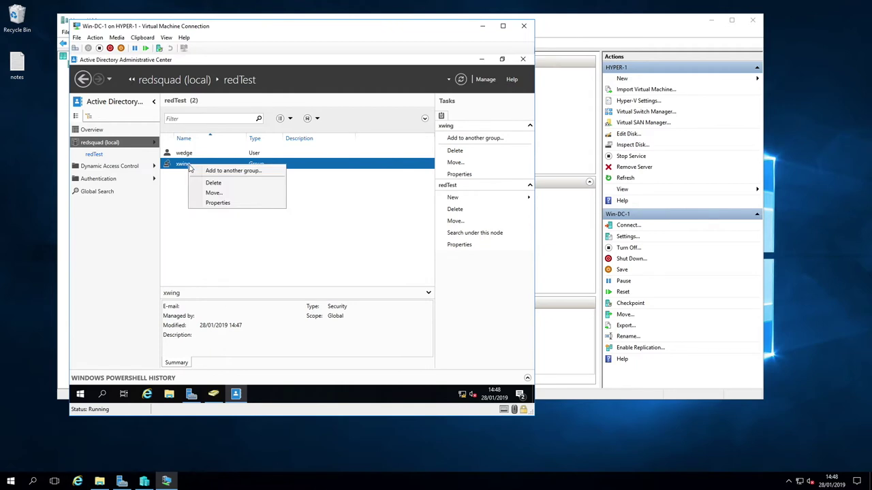
click(217, 202)
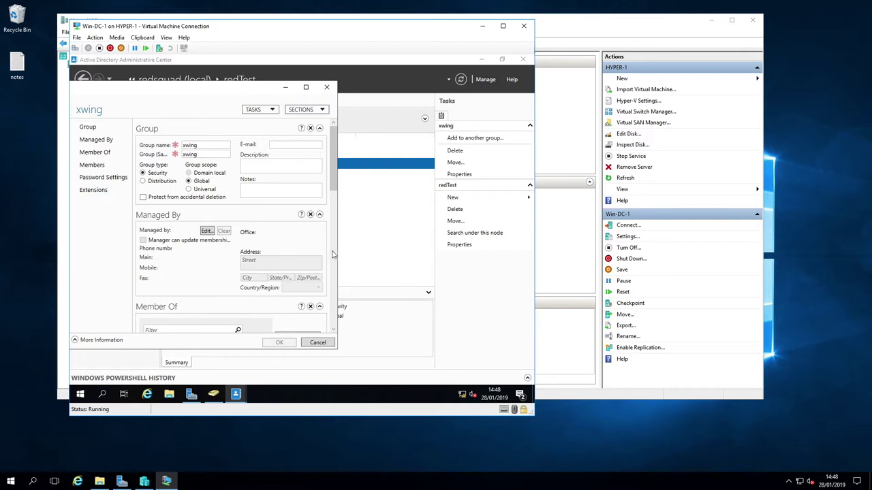
drag(336, 252, 421, 254)
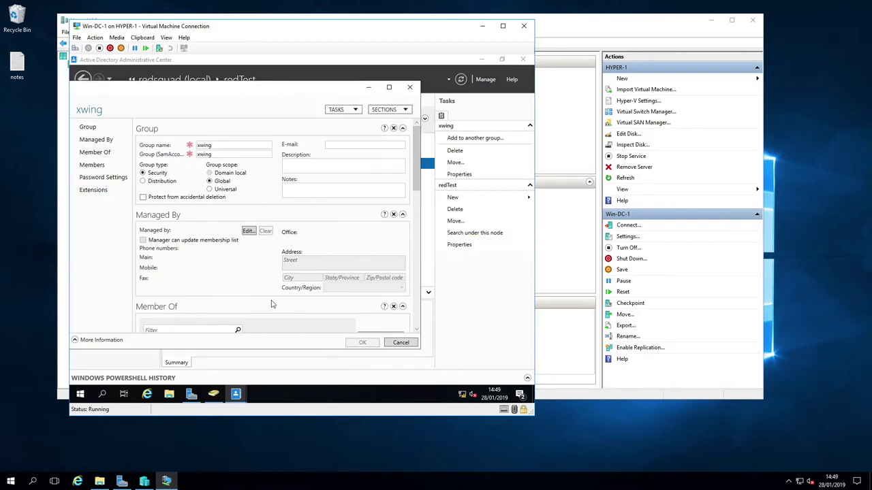
scroll(240, 286, down, 2)
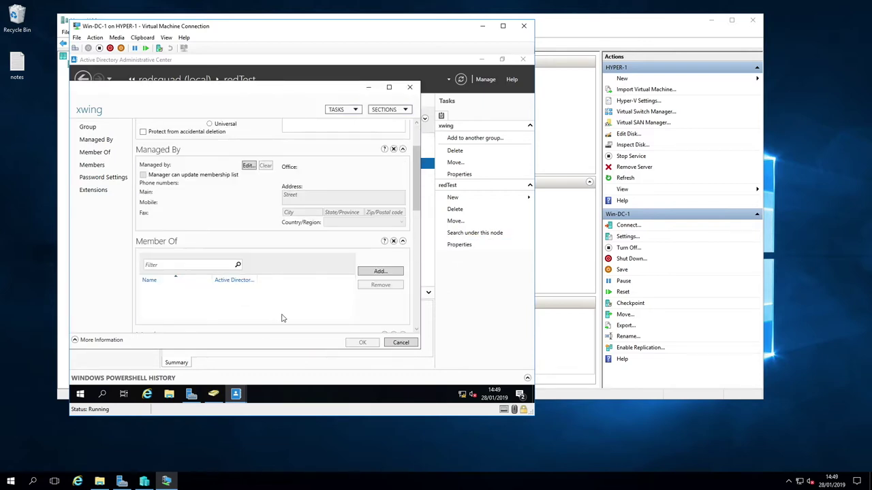
click(386, 276)
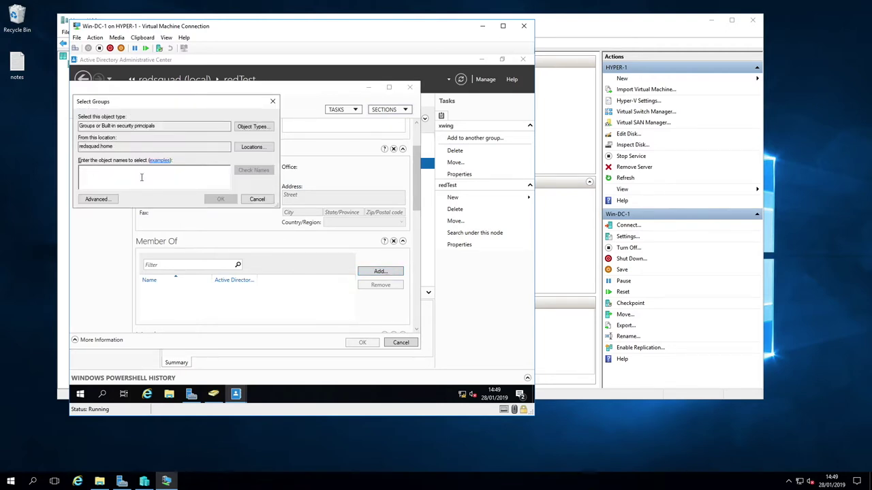
text(Do)
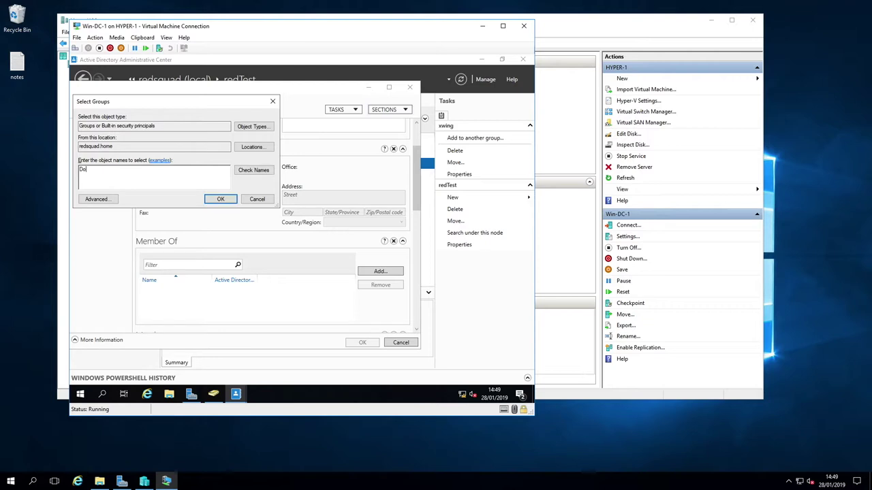
text(main Ad)
click(252, 170)
click(220, 199)
click(363, 343)
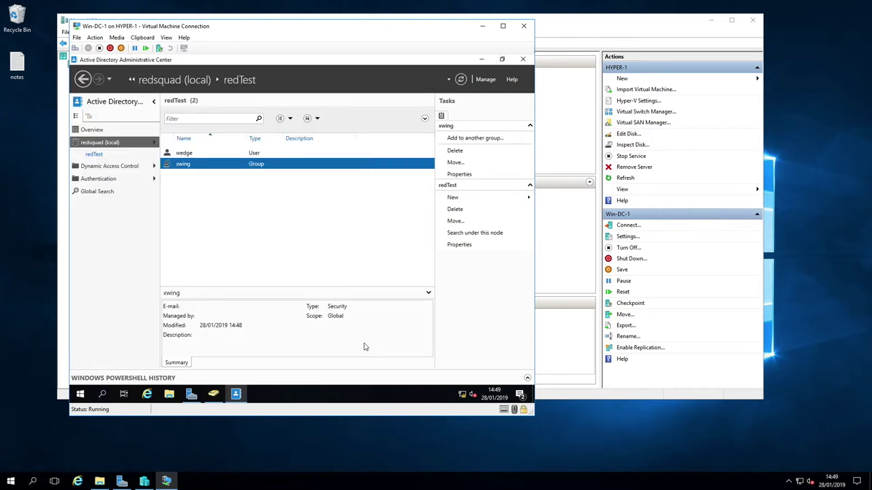
Start a role-based install on Win-DC-1 and select Active Directory Certificate Services with its management tools
click(482, 60)
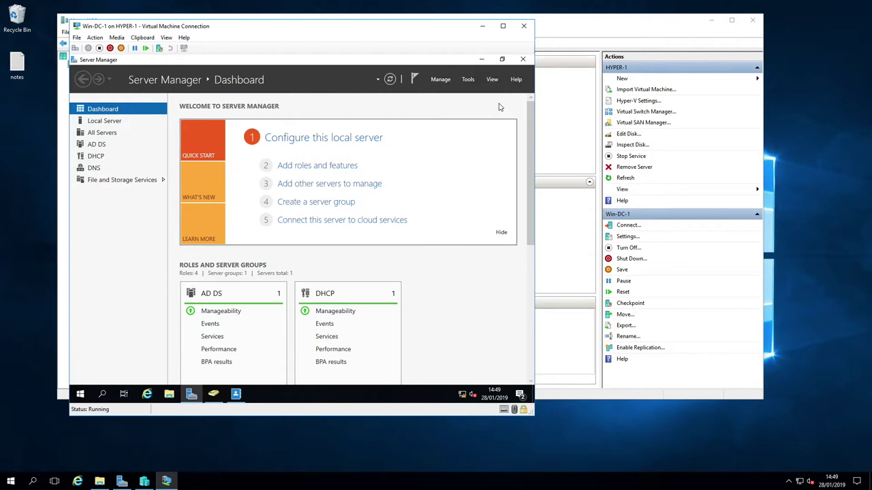
click(440, 80)
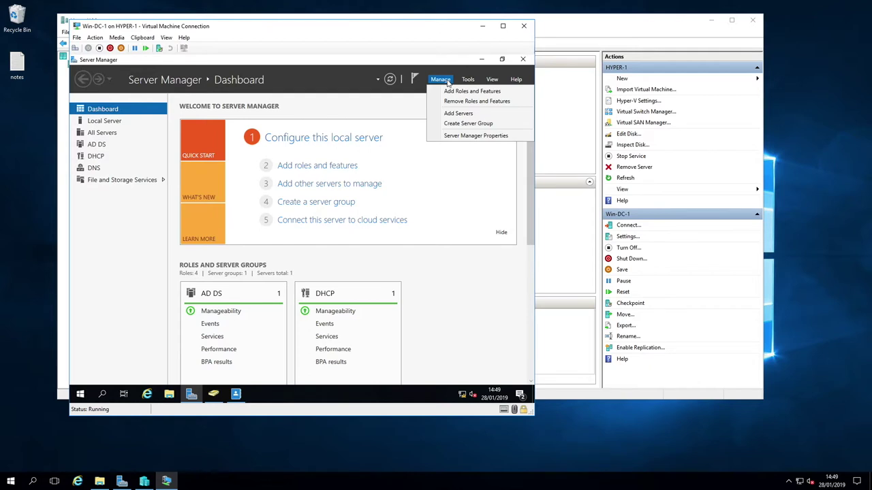
click(469, 94)
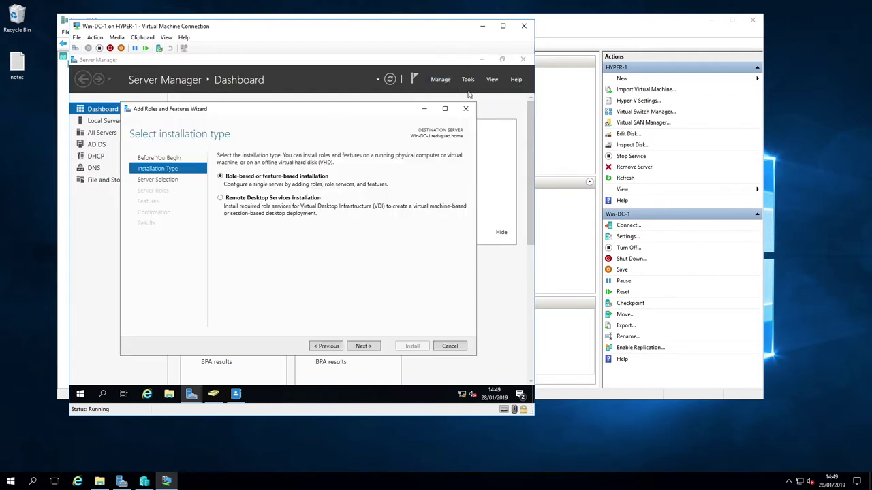
click(371, 349)
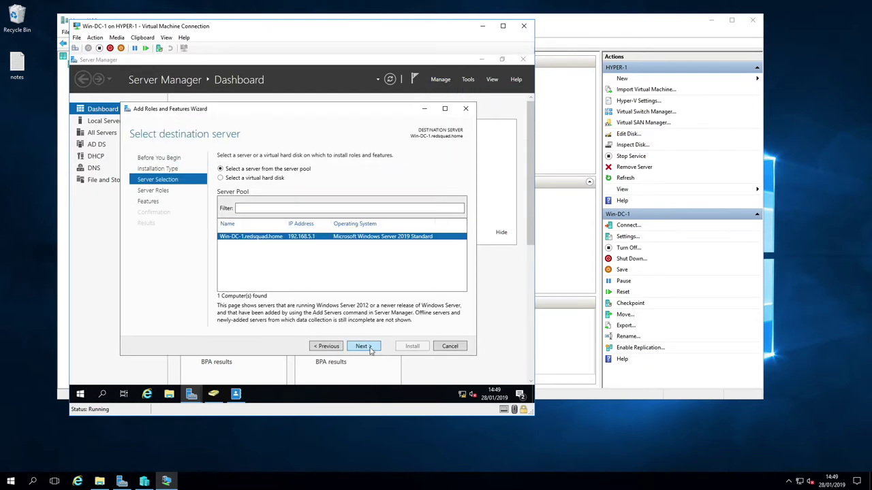
click(371, 349)
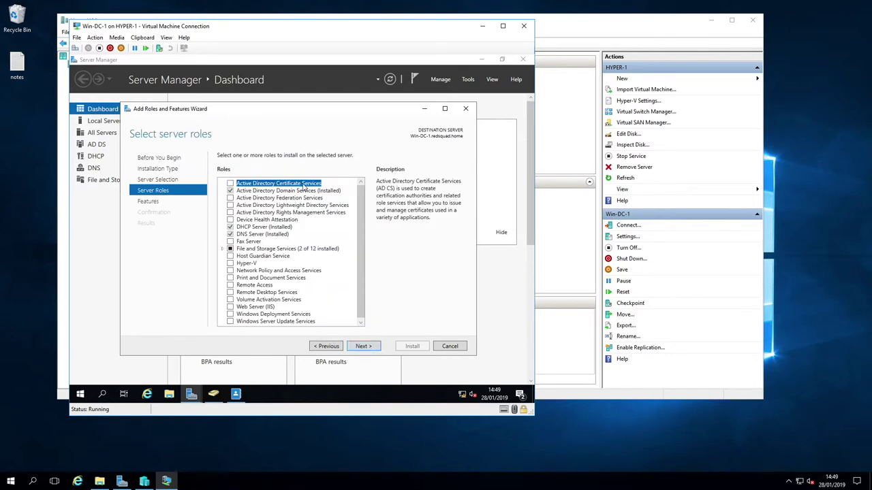
click(230, 184)
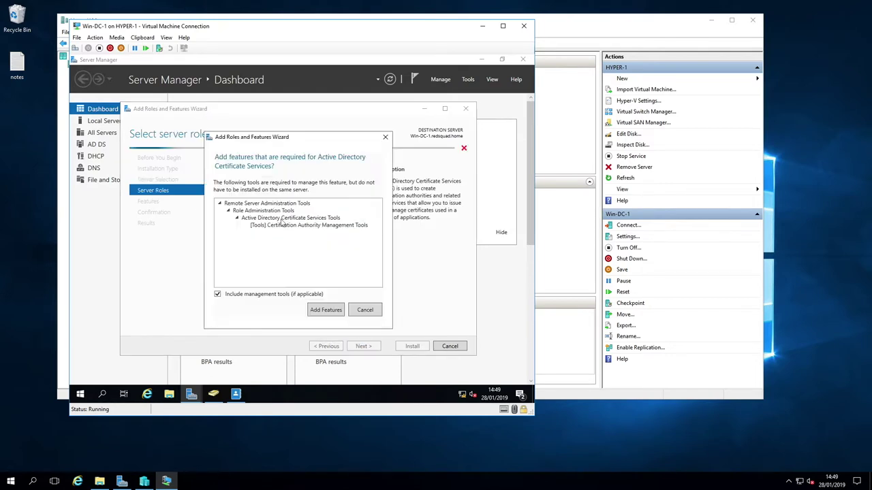
click(325, 308)
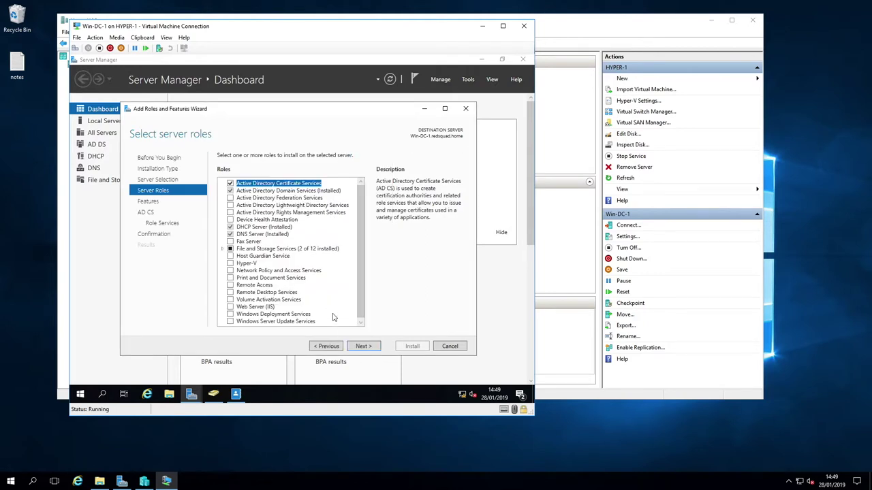
click(362, 346)
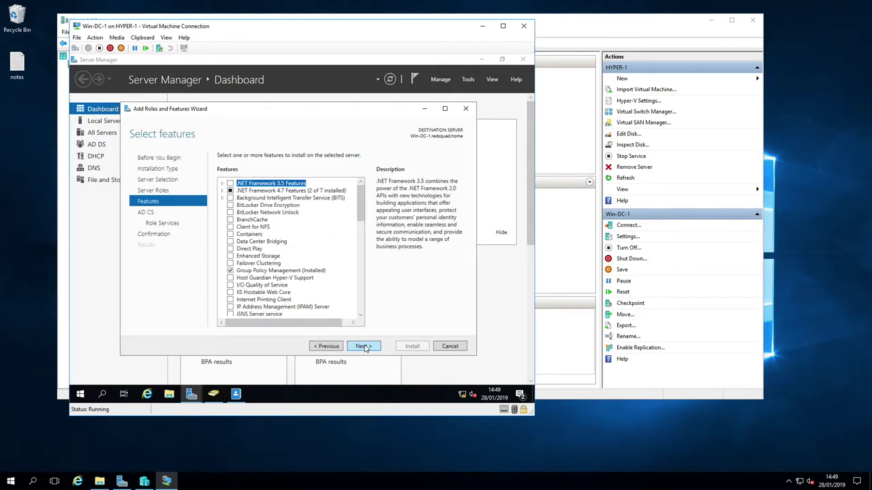
click(363, 346)
click(363, 346)
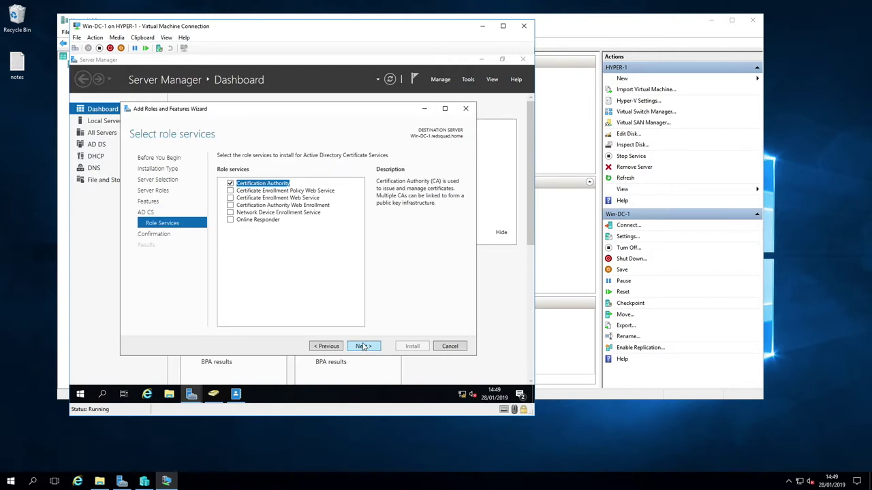
Add Certification Authority Web Enrollment, accepting the default web server (IIS) features
click(231, 206)
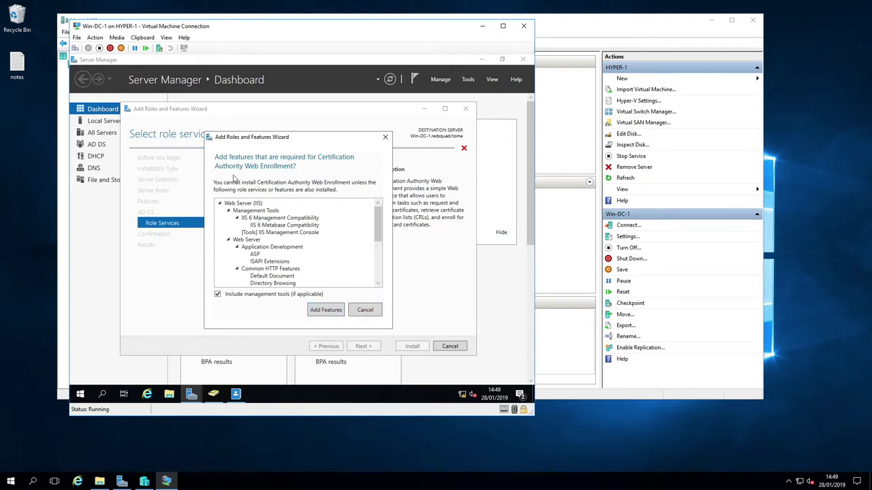
click(333, 311)
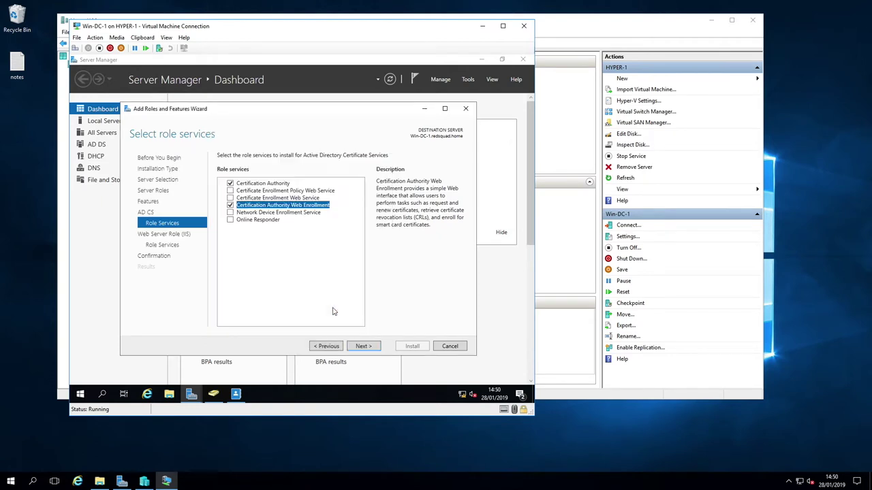
click(363, 346)
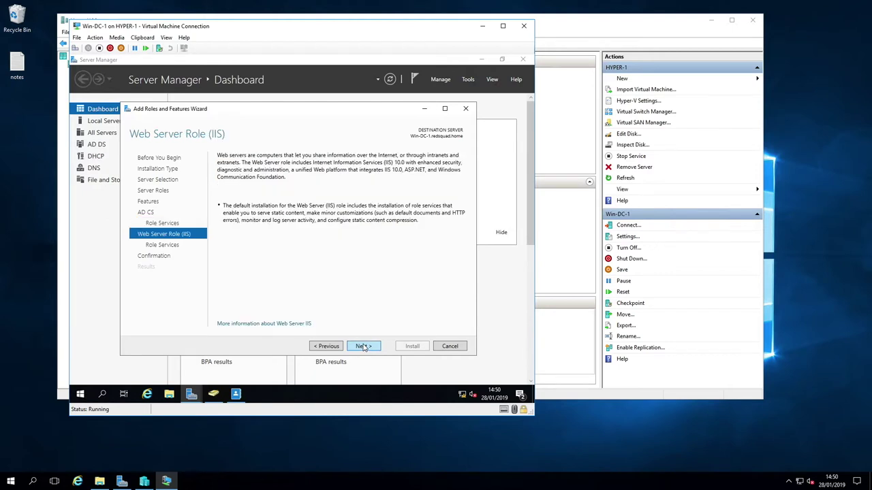
click(363, 346)
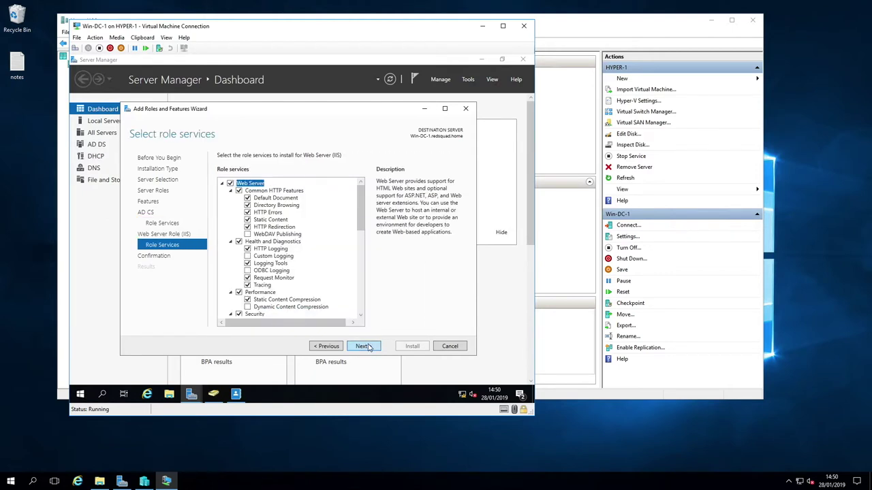
click(363, 346)
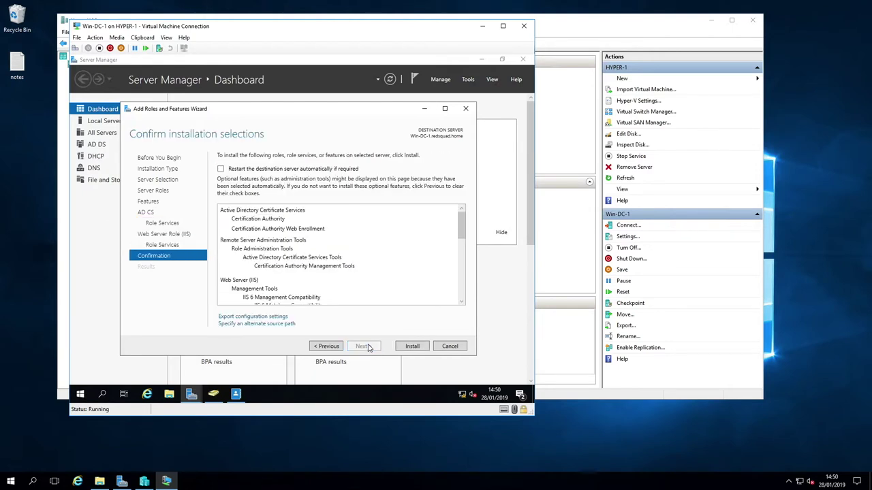
Allow automatic restarts, run the installation, and check the notifications for the result
click(220, 168)
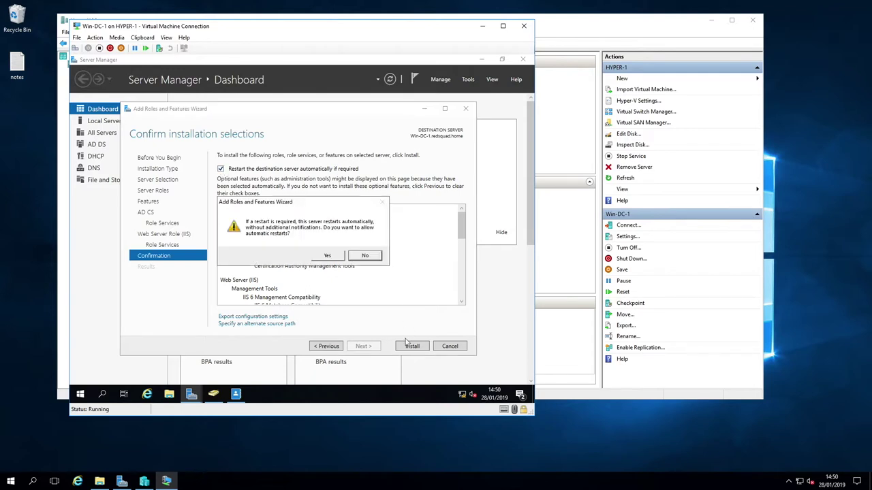
click(334, 255)
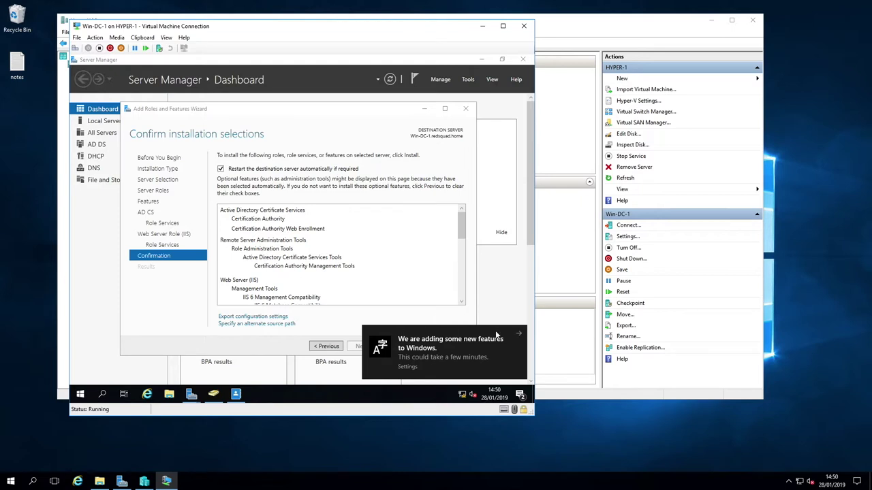
click(517, 335)
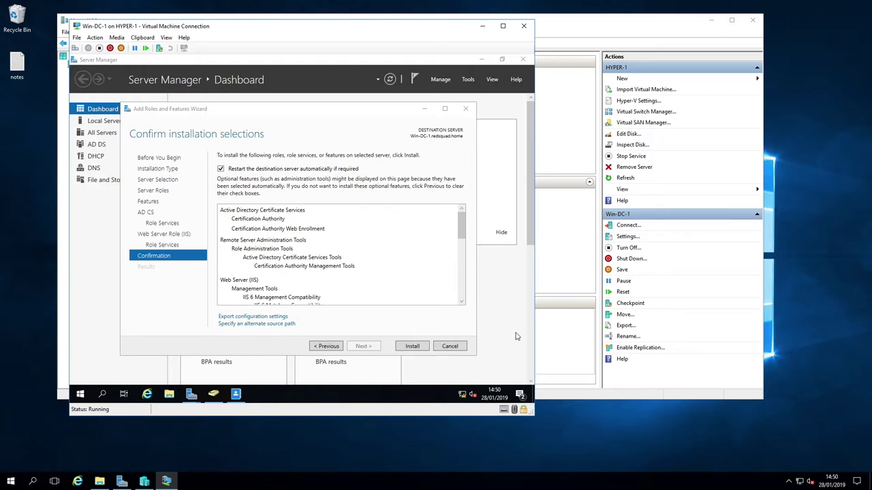
click(413, 347)
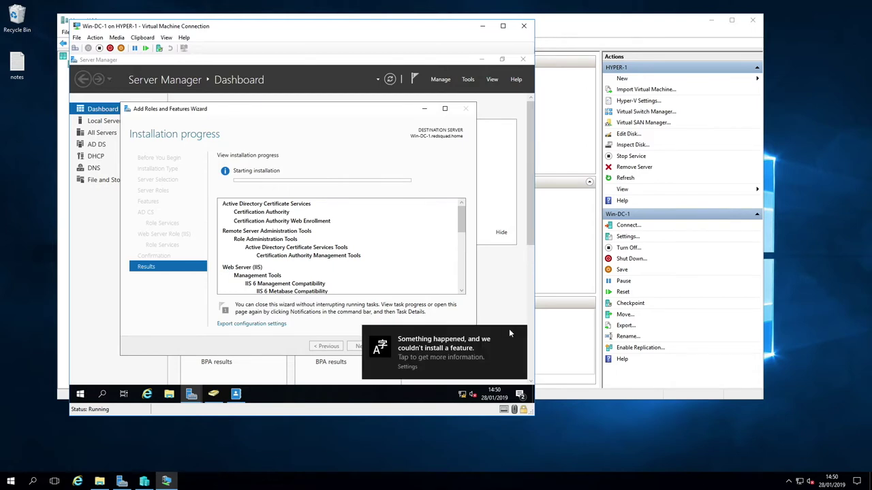
click(511, 331)
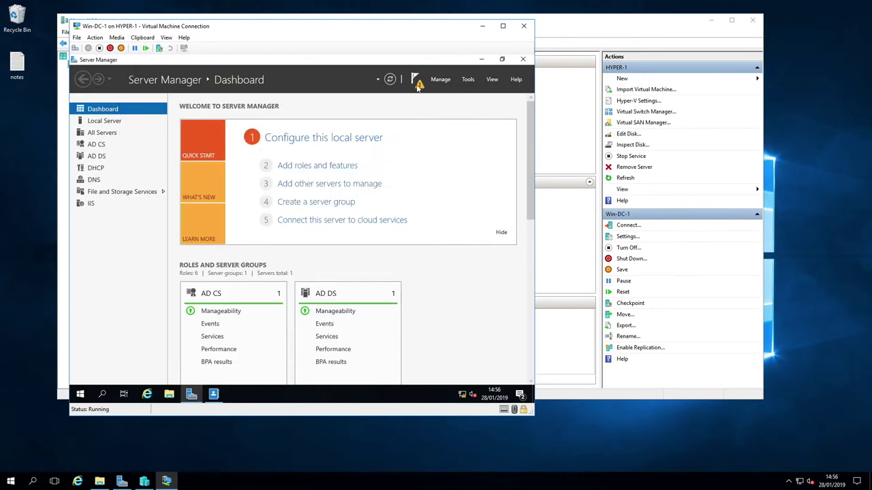
click(416, 81)
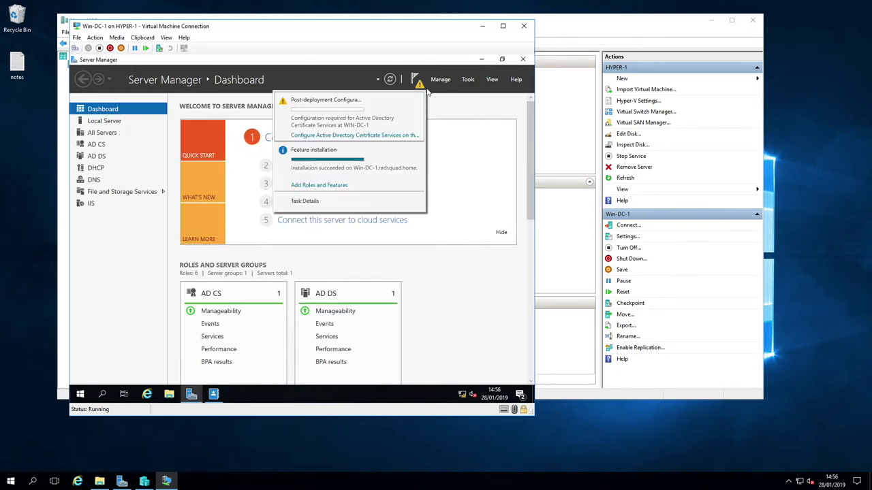
Start the AD CS configuration and switch its credentials to the wedge account and its password
click(392, 136)
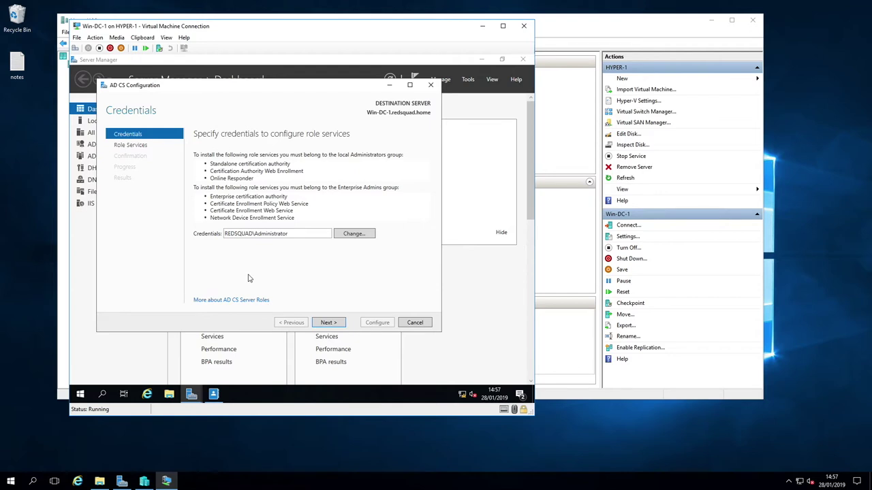
click(351, 235)
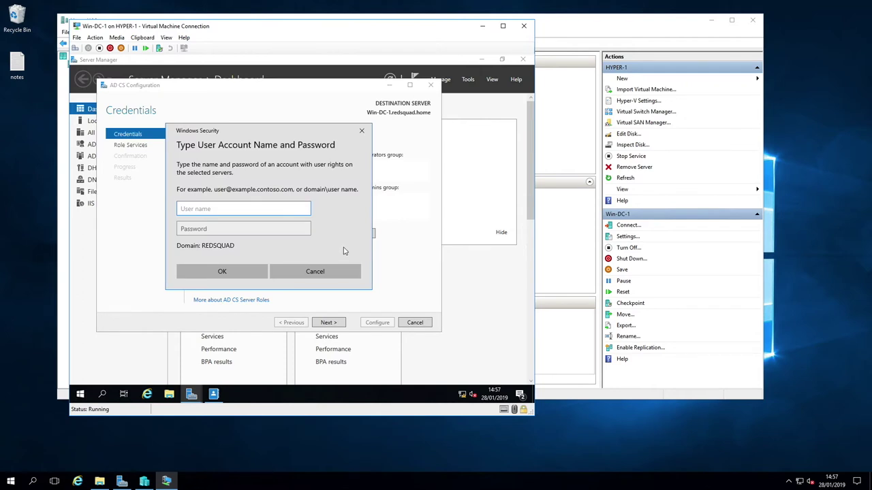
text(wedge)
key(Tab)
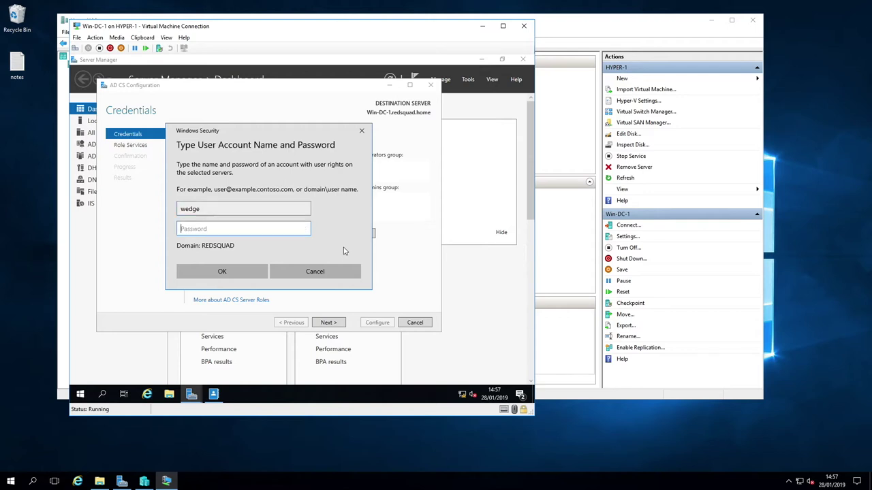
text(**********)
click(208, 271)
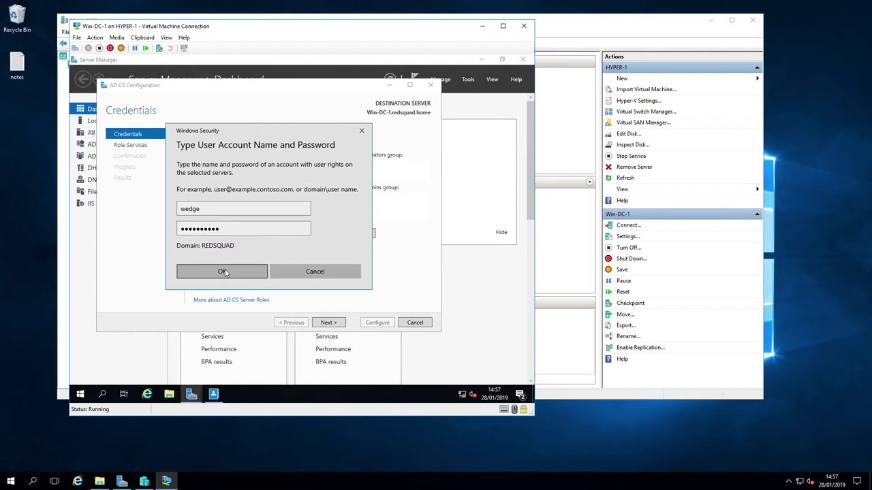
Run the configuration, dismiss the resulting error, and close the wizard
click(378, 322)
click(360, 255)
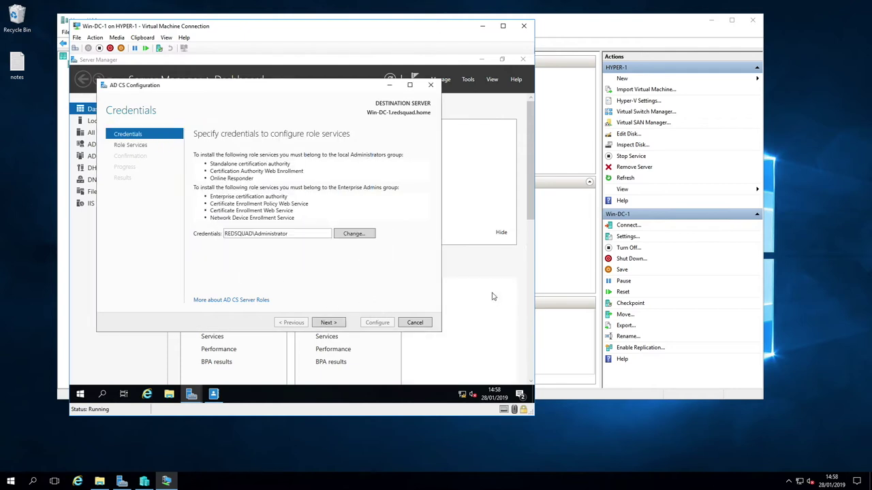
click(430, 84)
click(467, 79)
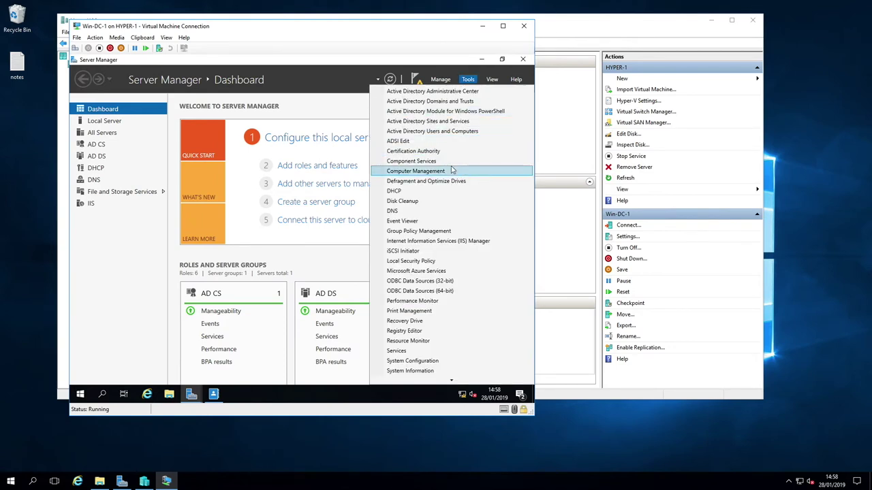
Set Password never expires on the redTest user wedge, then minimize the administrative center
click(447, 93)
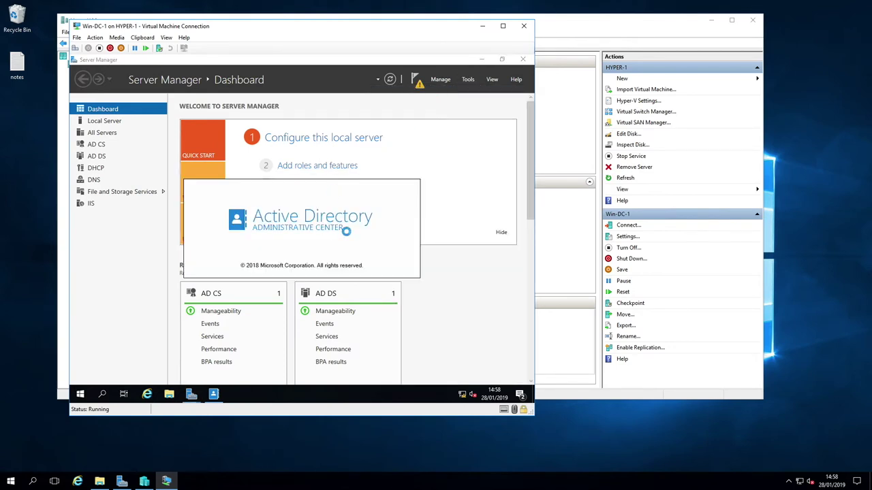
click(94, 154)
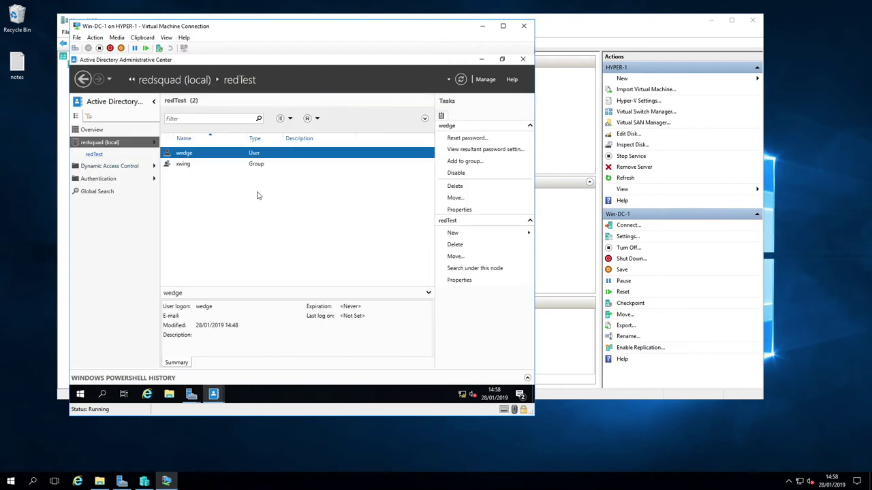
right_click(187, 152)
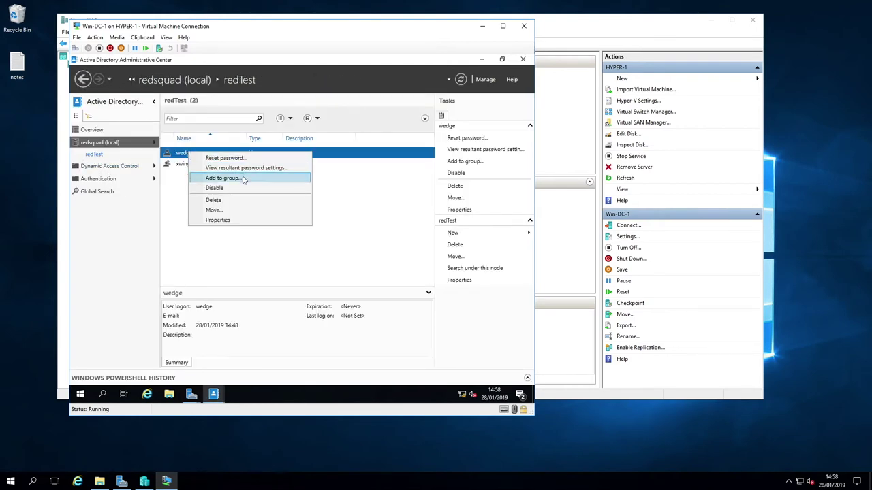
click(235, 220)
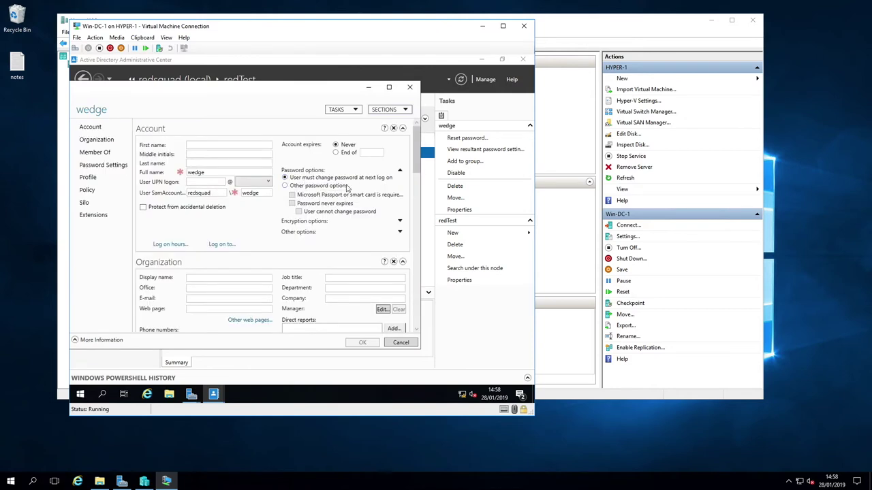
click(306, 186)
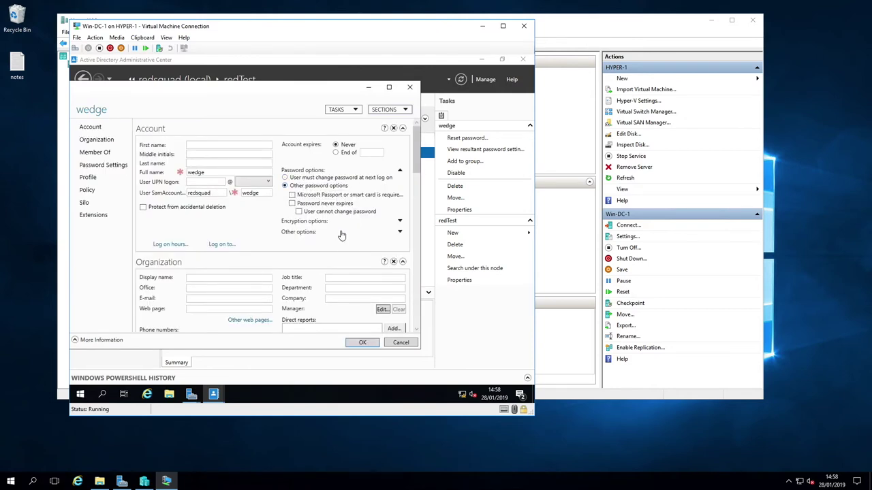
click(291, 202)
click(366, 345)
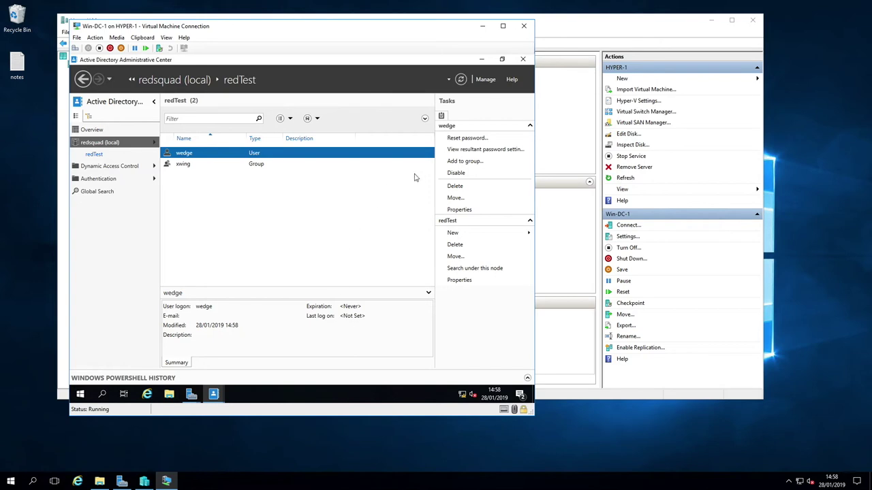
click(481, 60)
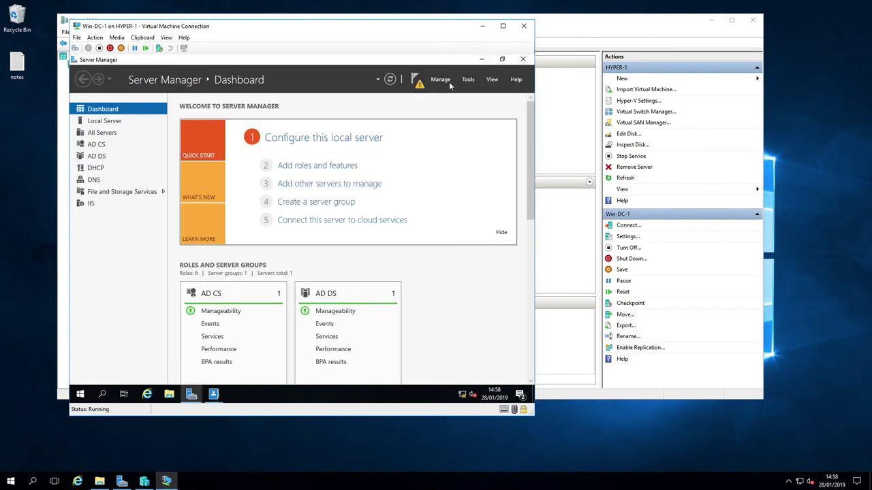
Bring back the AD CS Configuration wizard and enter the wedge account credentials
click(191, 395)
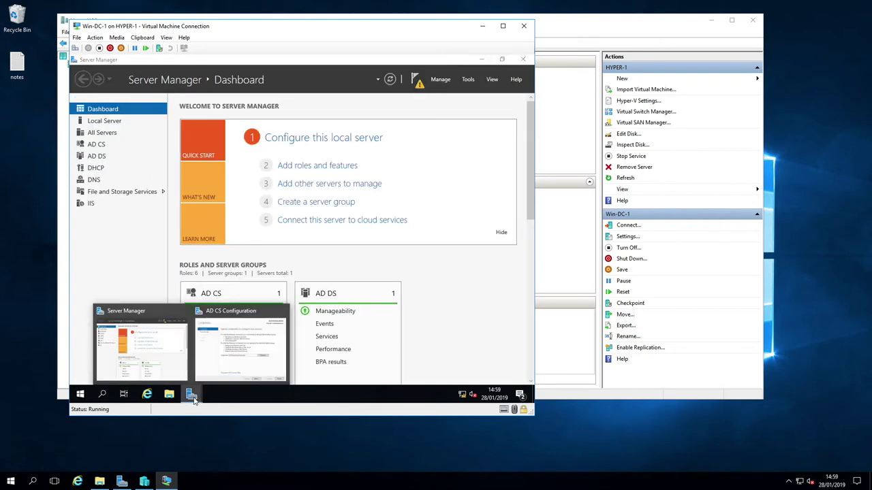
click(247, 351)
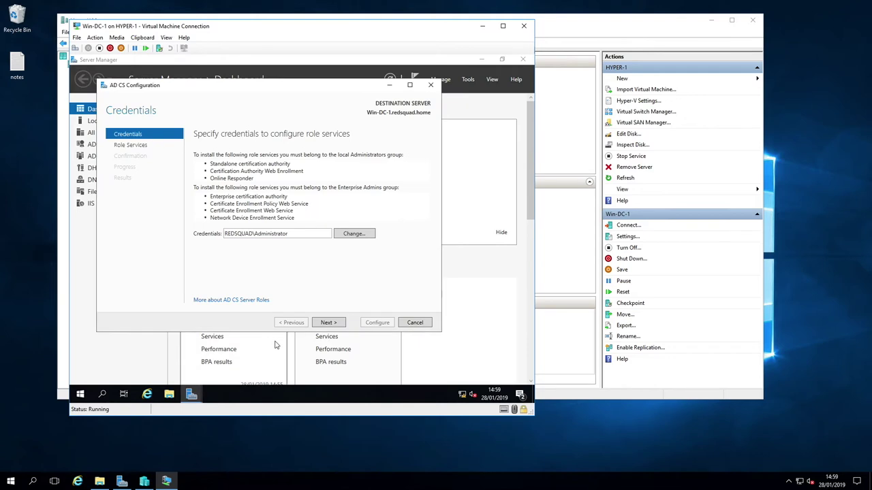
click(358, 235)
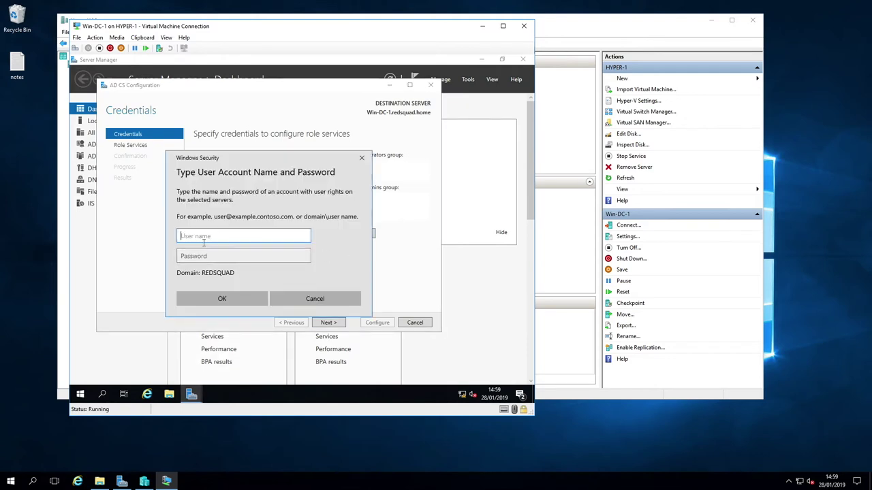
text(wedge)
key(Tab)
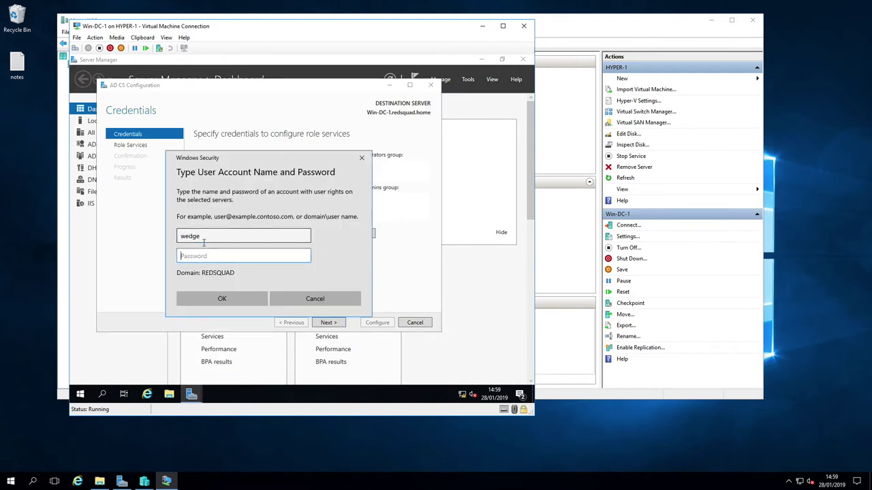
text(**********)
click(222, 298)
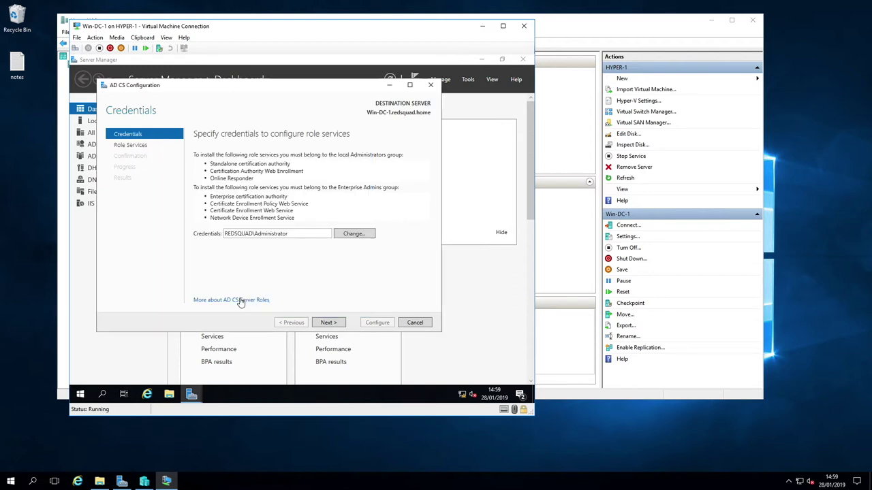
Select Certification Authority and Certification Authority Web Enrollment as role services
click(330, 324)
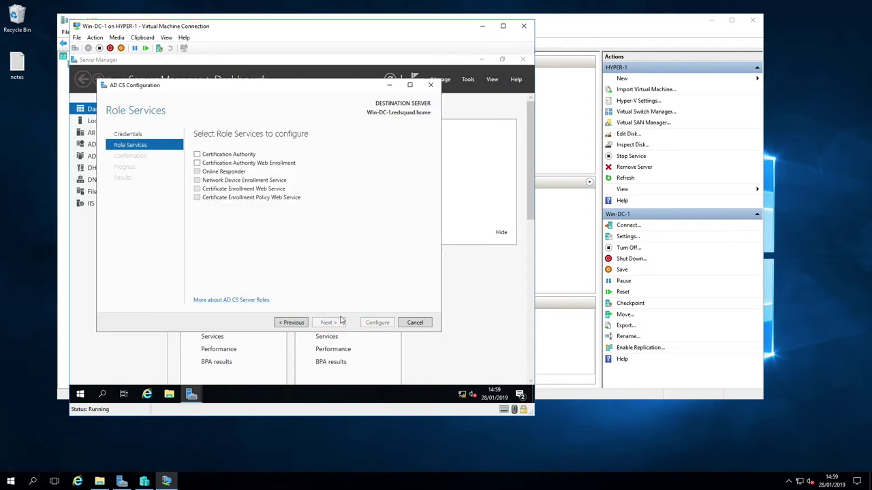
click(197, 154)
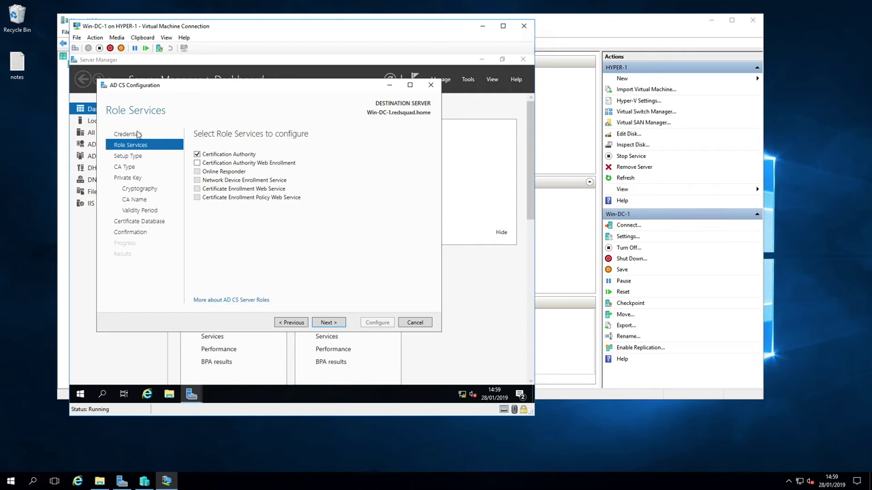
click(197, 163)
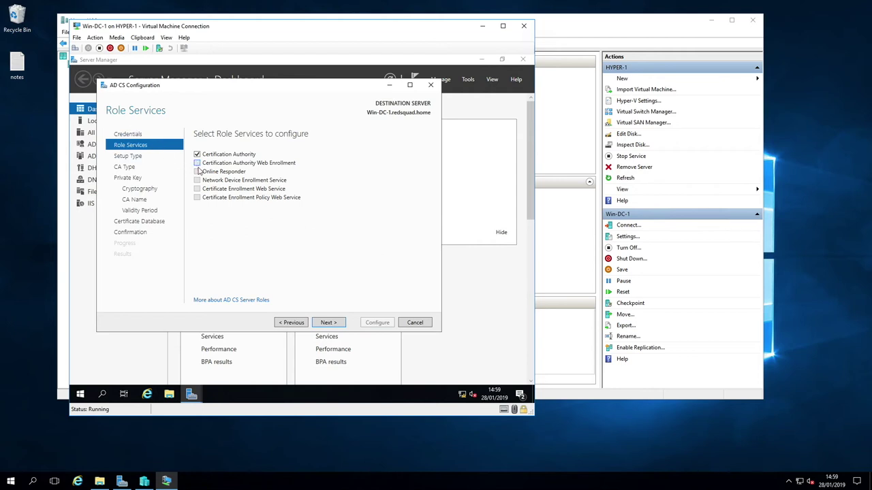
click(338, 324)
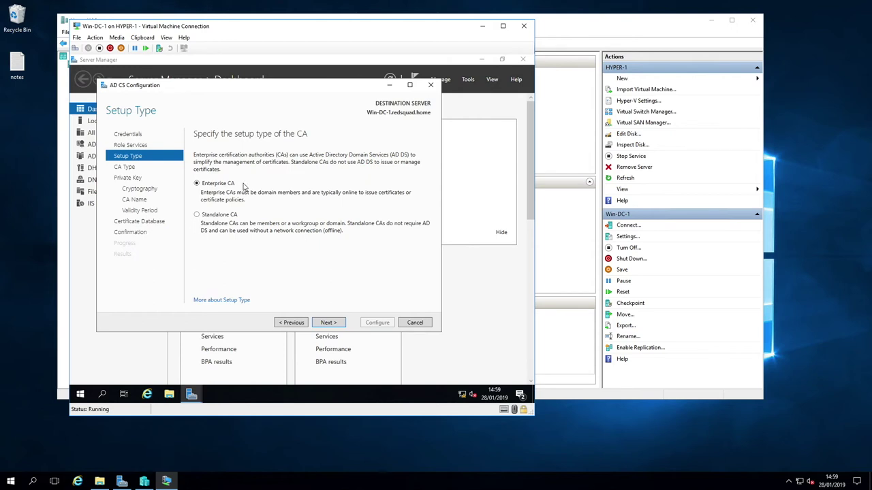
Accept Enterprise CA on the Setup Type page and advance to the CA Type page
click(330, 324)
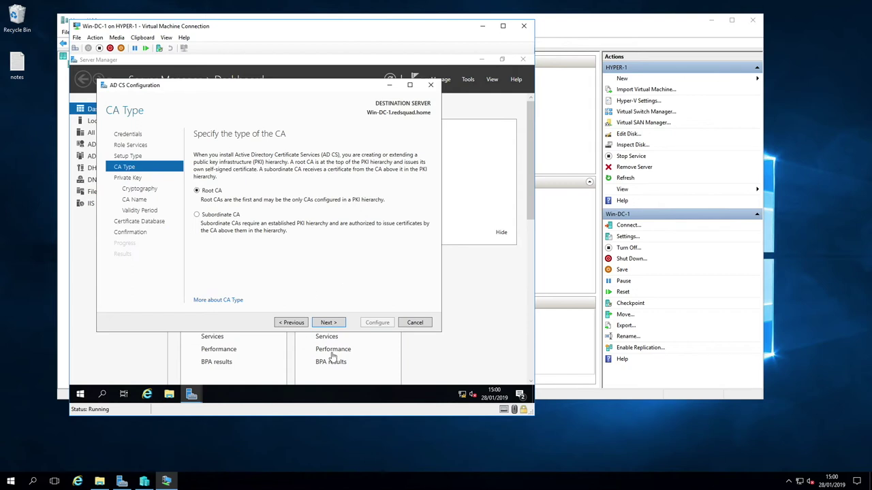
Accept Root CA, default key, name redsquad-WIN-DC-1-CA and 5-year validity, configure, then close
click(331, 325)
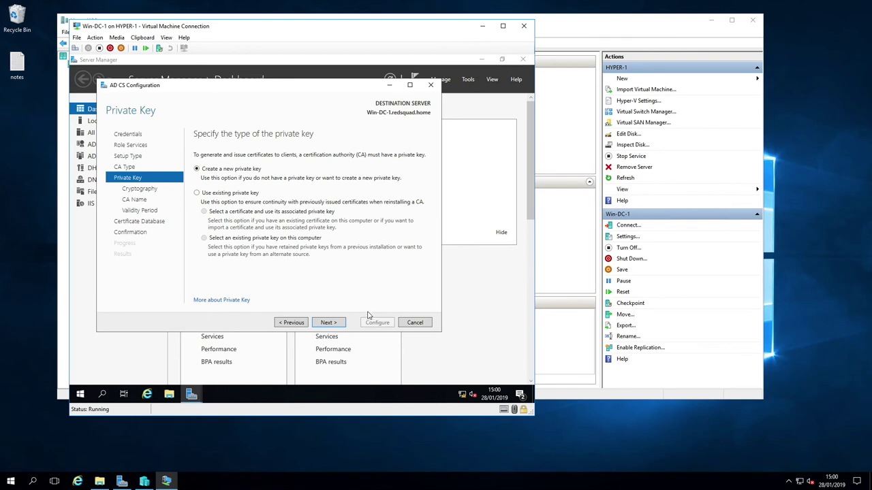
click(329, 323)
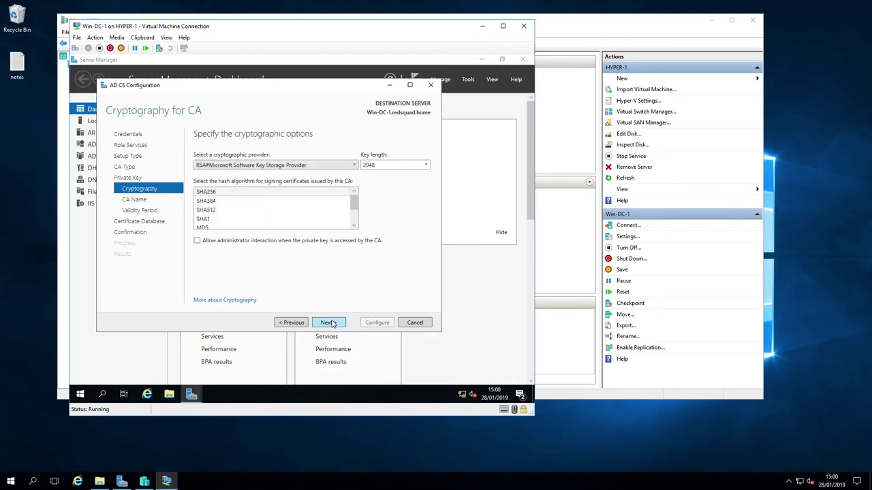
click(329, 323)
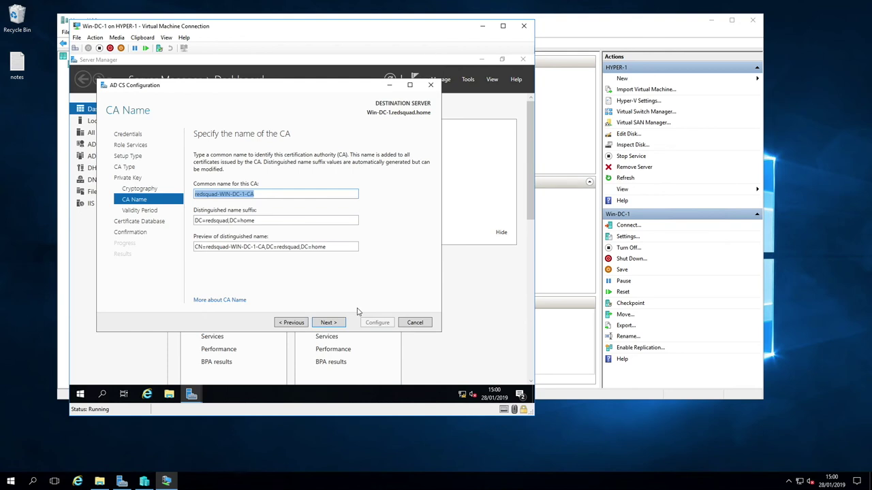
click(329, 323)
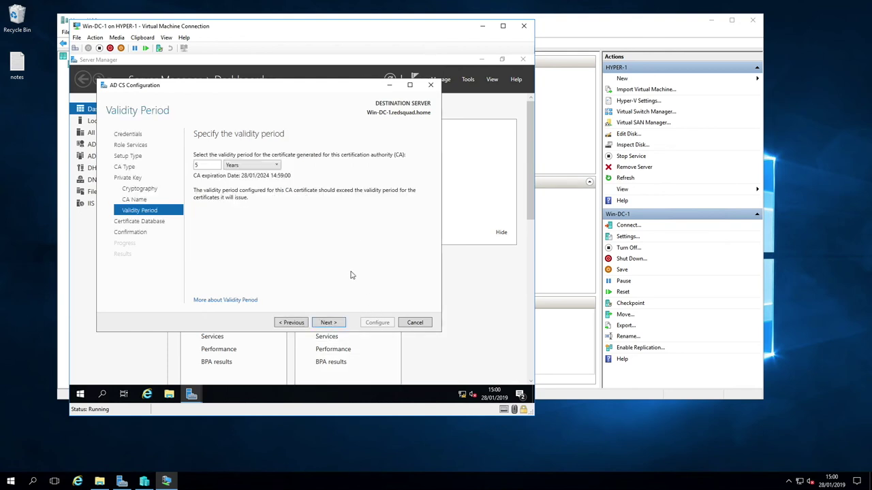
click(341, 324)
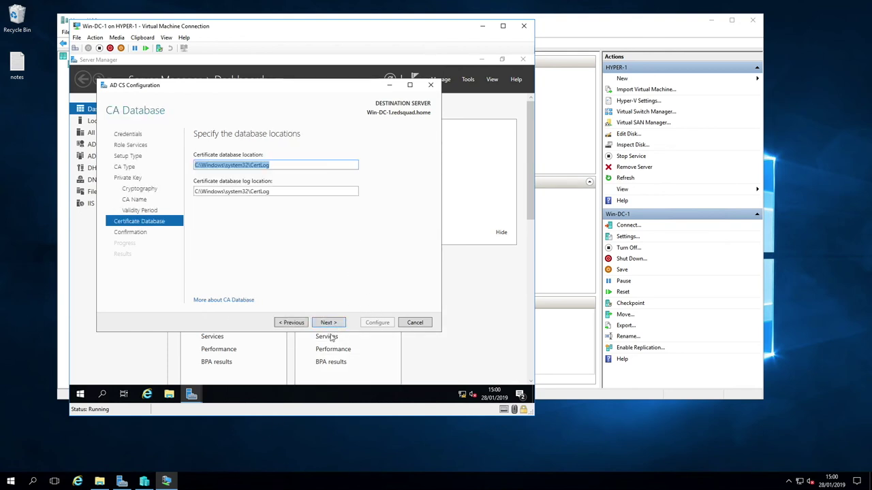
click(337, 324)
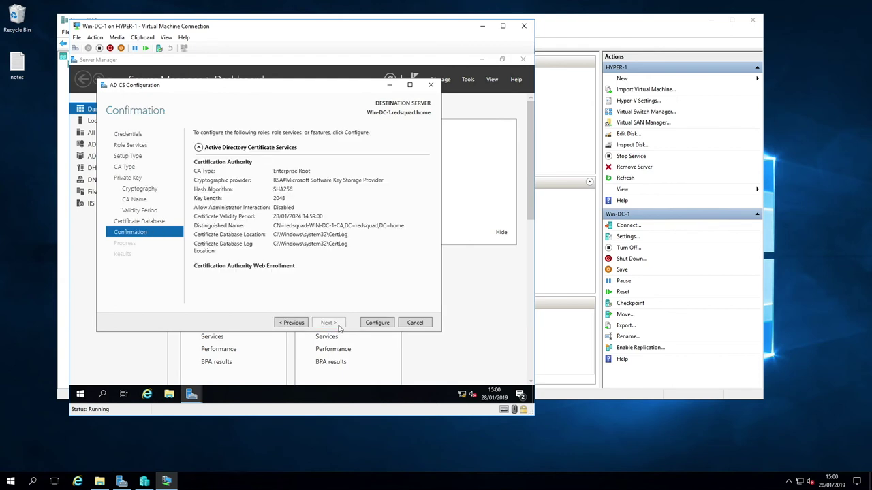
click(382, 327)
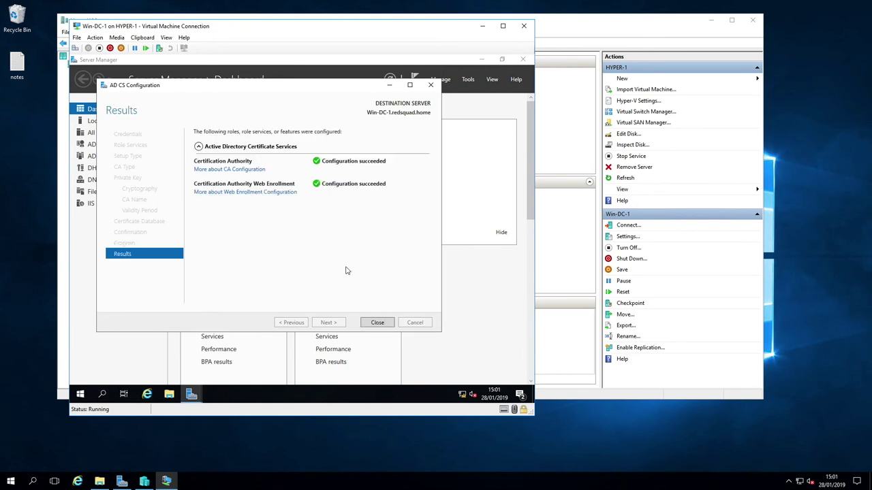
click(384, 323)
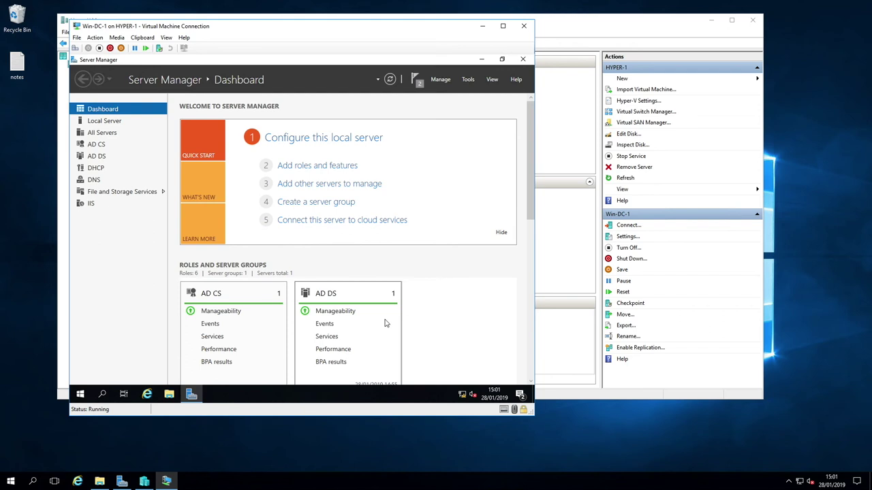
click(468, 79)
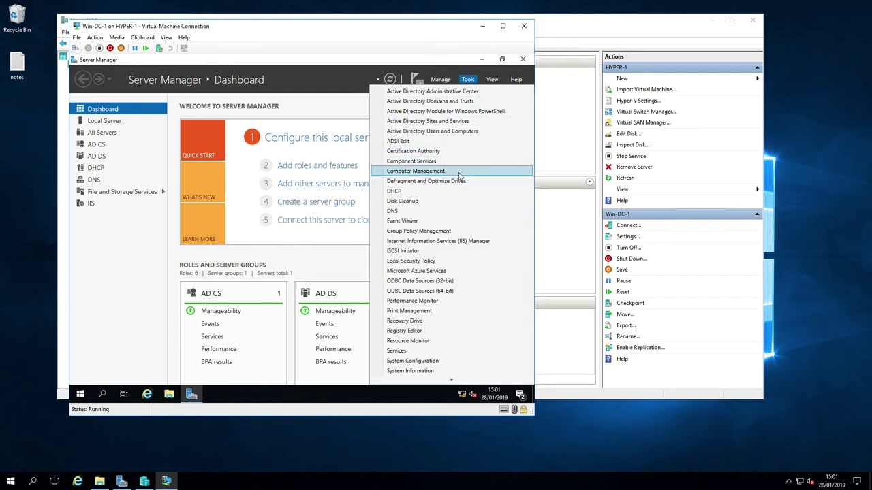
click(432, 151)
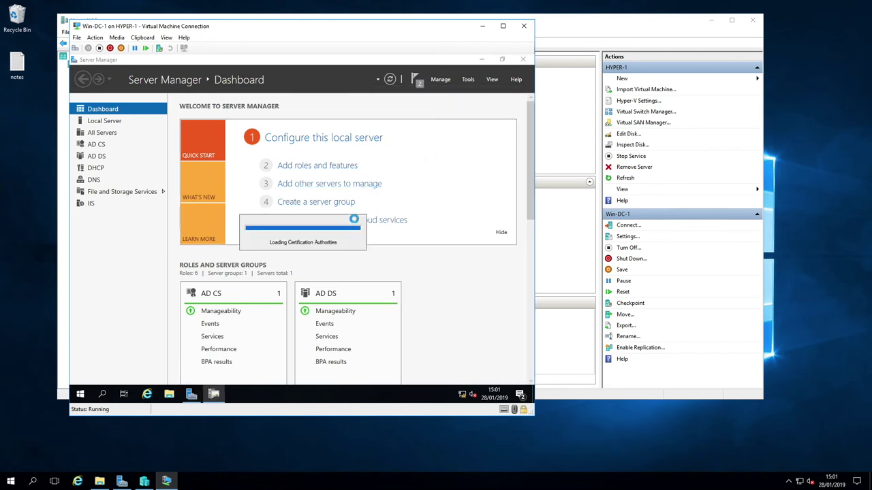
click(181, 195)
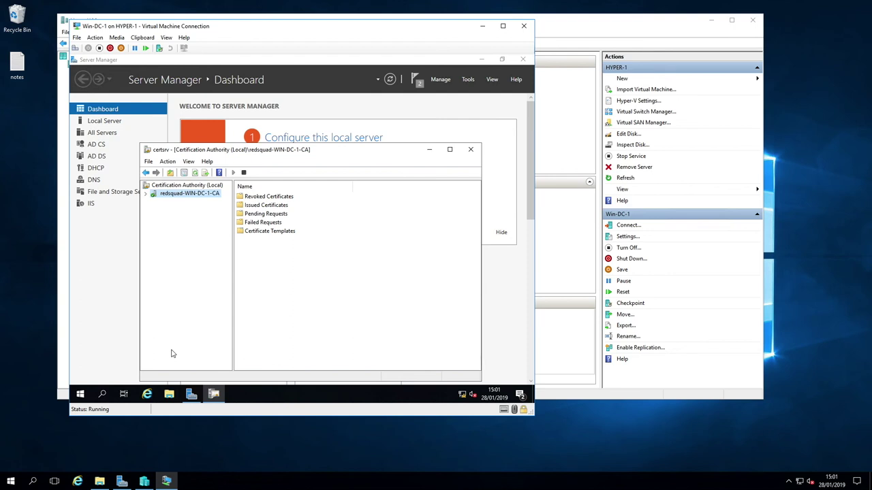
key(alt+F4)
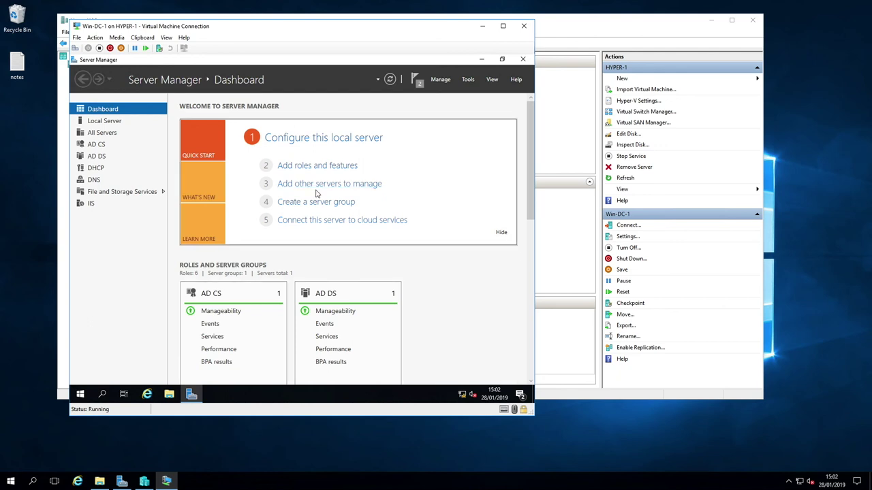
Reveal the Remote Desktop title bar at the top of the session window
mouse_move(503, 3)
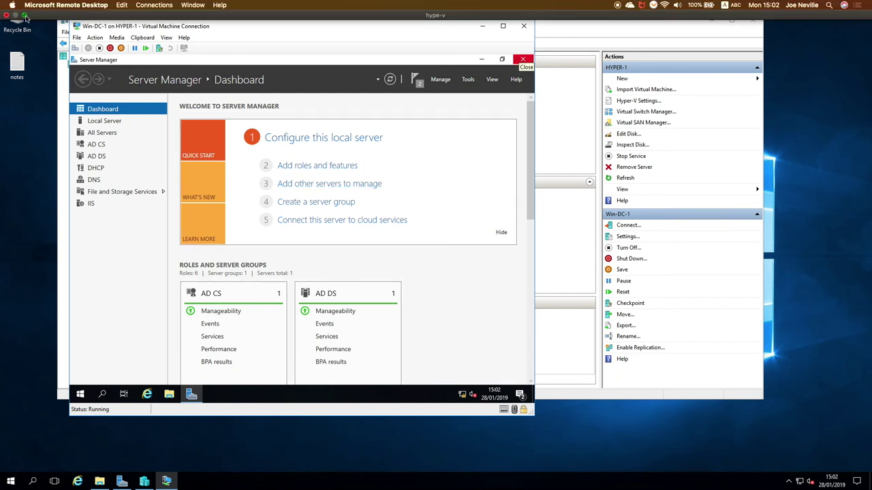